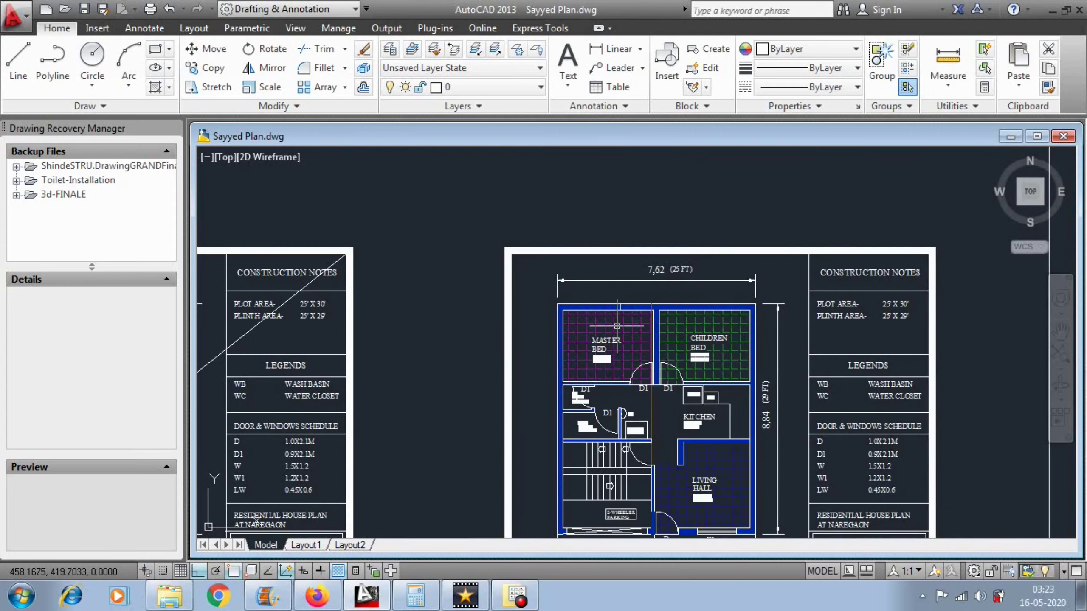
Examine the rooms, doors, staircase and parking of Ground Floor Plan-3, from the bedrooms down to the gate and living hall
scroll(748, 351, up, 7)
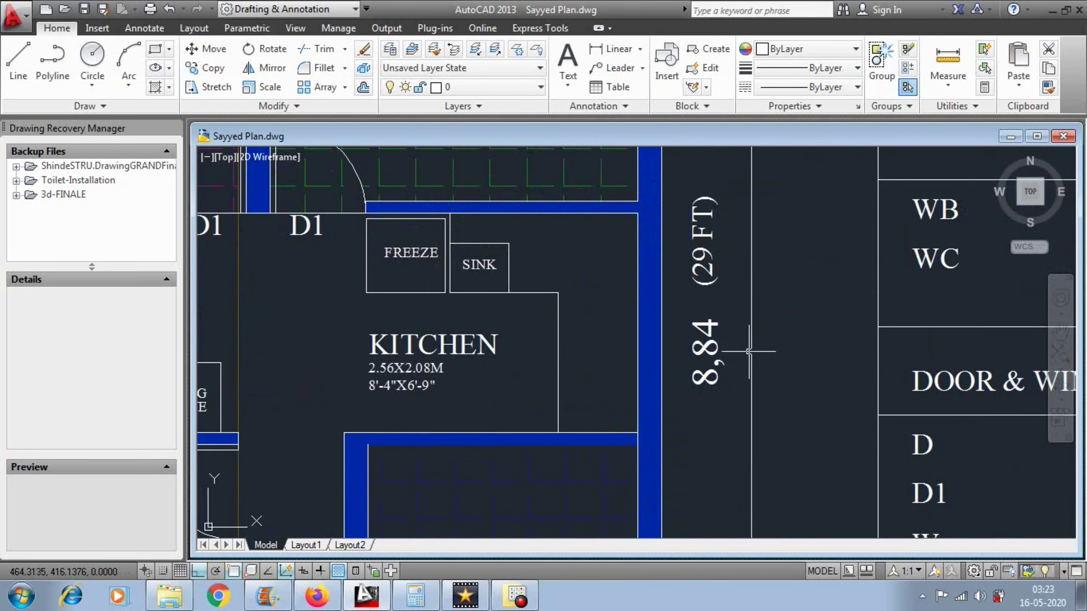
scroll(749, 351, down, 3)
mouse_move(591, 364)
middle_down()
mouse_move(736, 338)
mouse_move(748, 304)
middle_up()
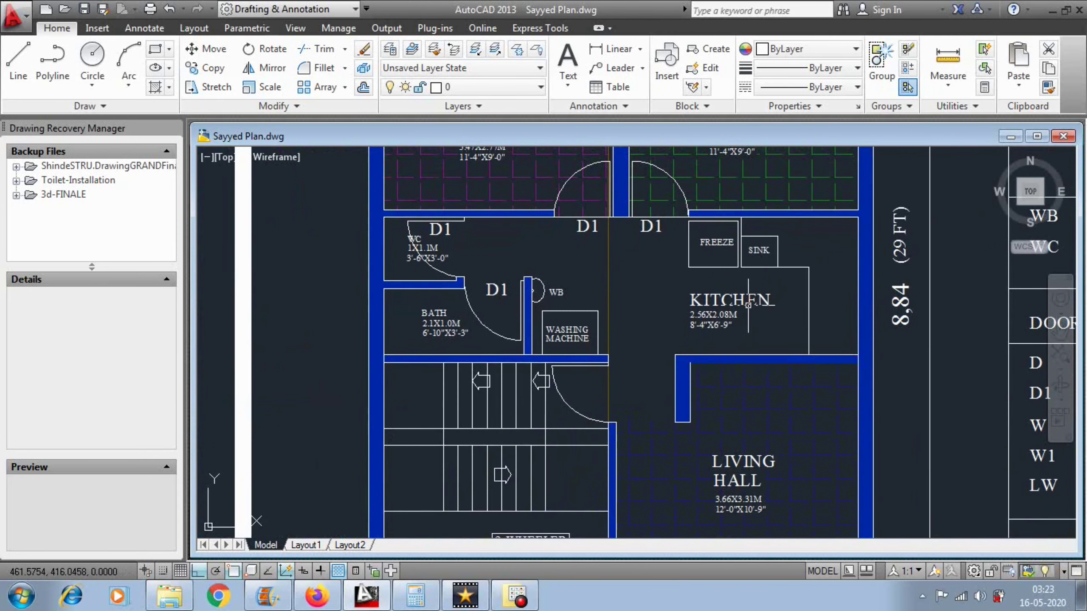
middle_drag(738, 449, 703, 302)
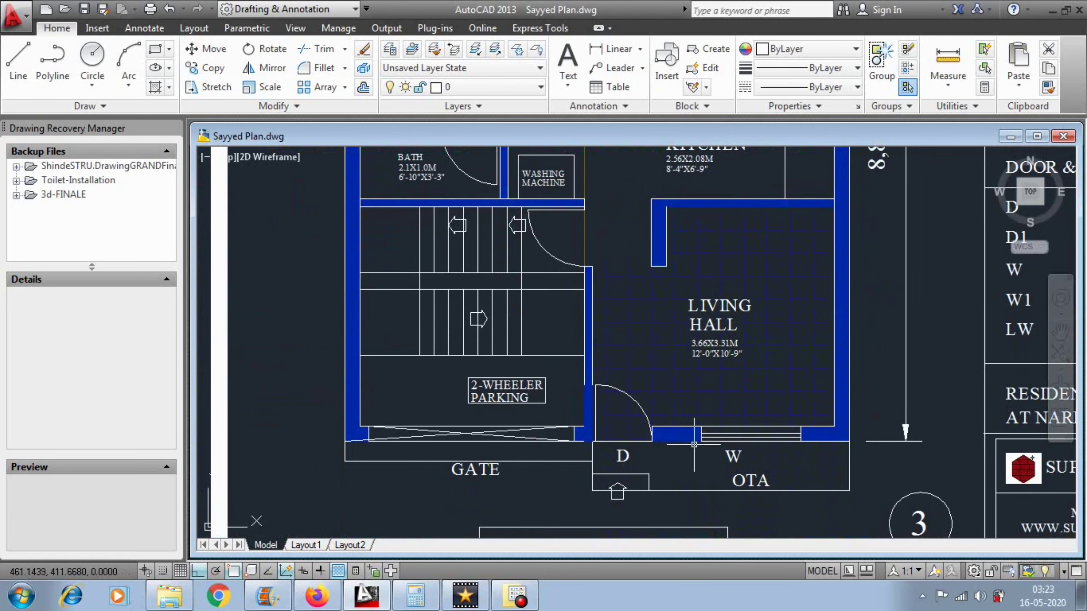
middle_drag(655, 329, 667, 403)
middle_drag(657, 281, 667, 325)
middle_drag(683, 253, 685, 353)
mouse_move(687, 246)
middle_down()
mouse_move(681, 296)
mouse_move(726, 302)
middle_up()
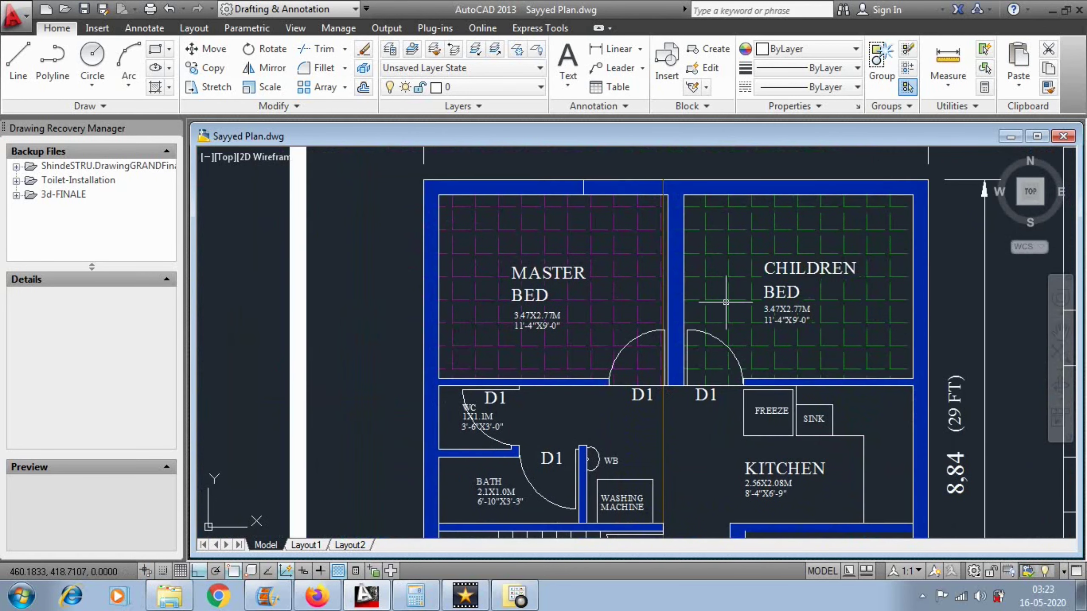
middle_drag(553, 407, 599, 302)
scroll(524, 323, up, 3)
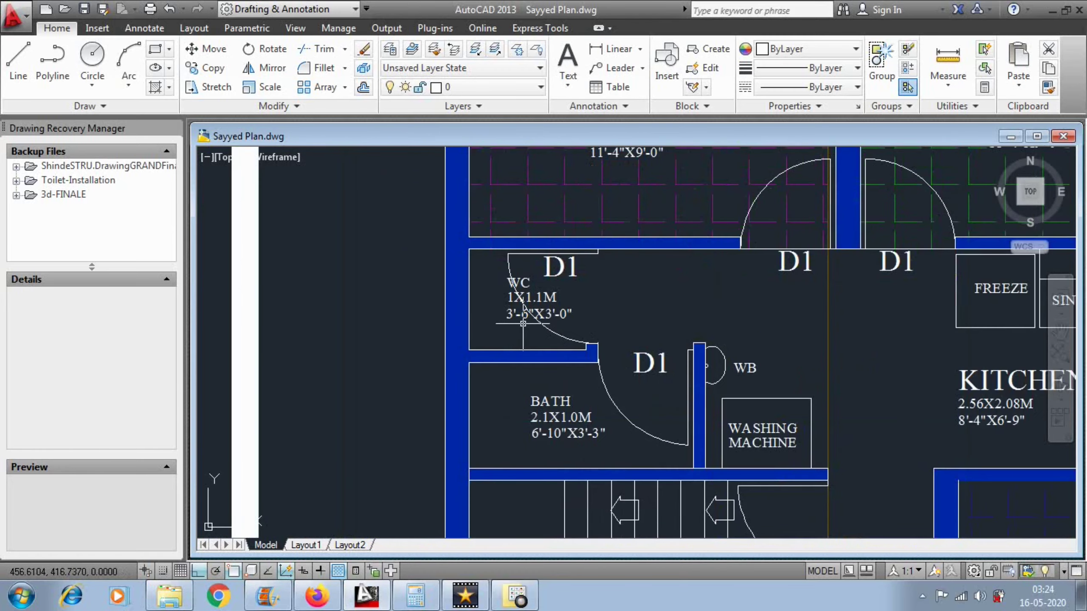
scroll(569, 351, down, 3)
middle_drag(595, 403, 500, 337)
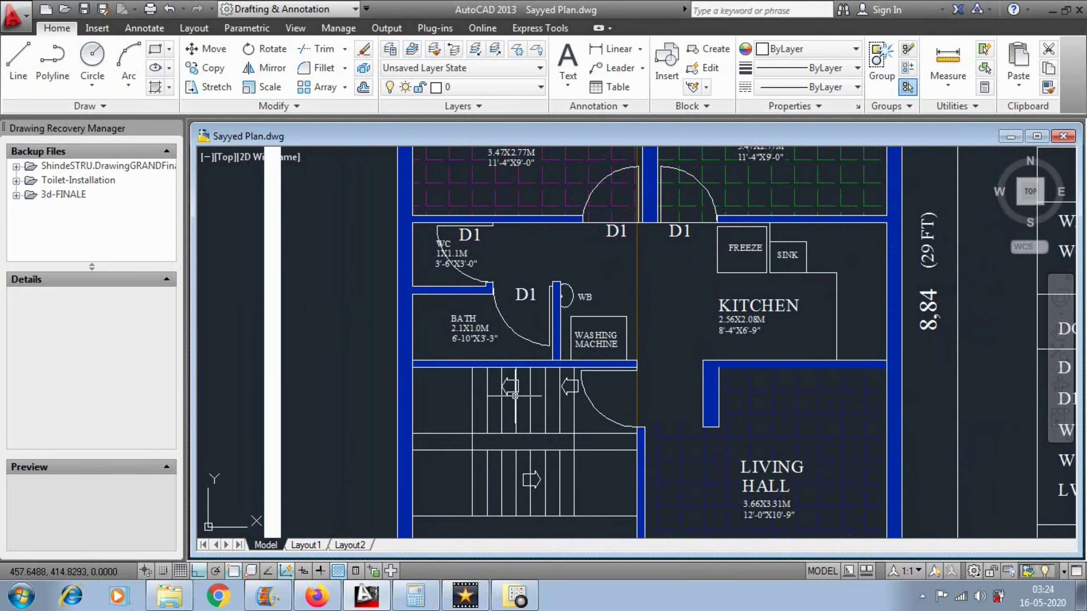
middle_drag(522, 396, 532, 324)
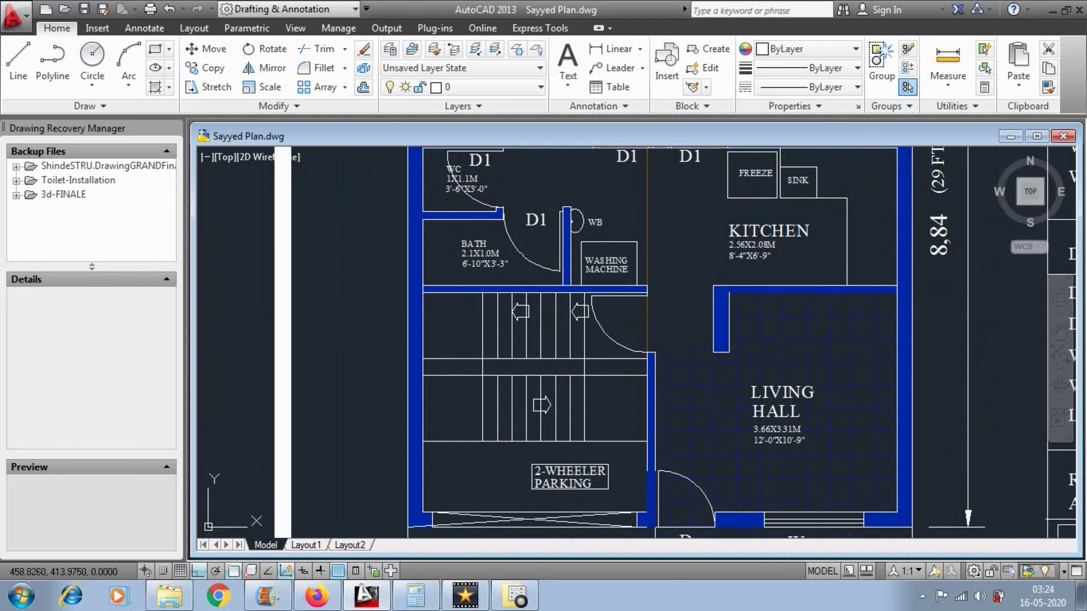
mouse_move(584, 372)
middle_down()
mouse_move(540, 340)
mouse_move(536, 306)
mouse_move(536, 330)
middle_up()
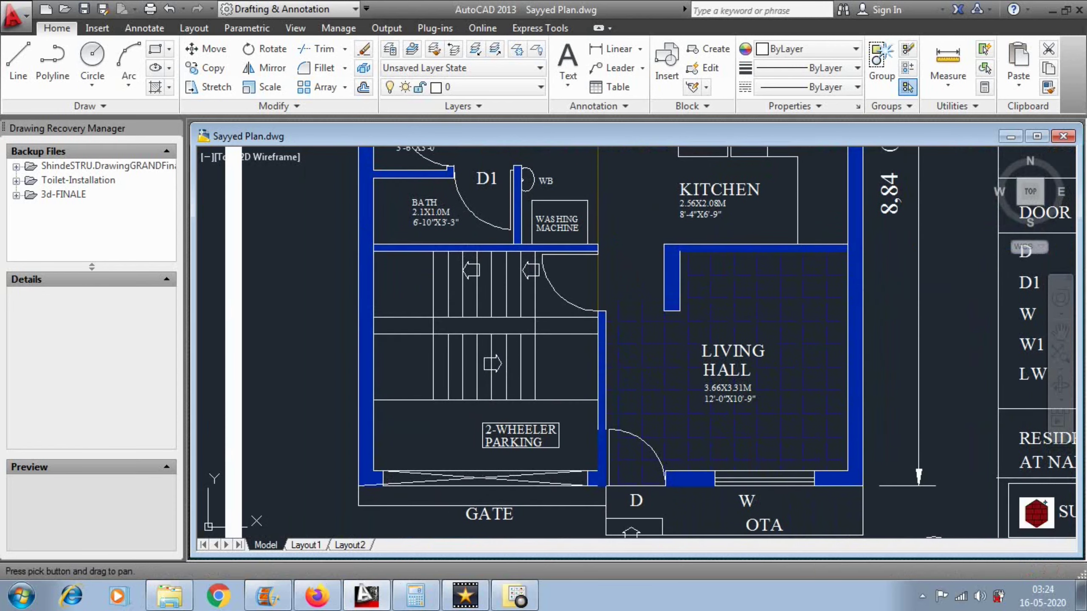
scroll(559, 372, down, 3)
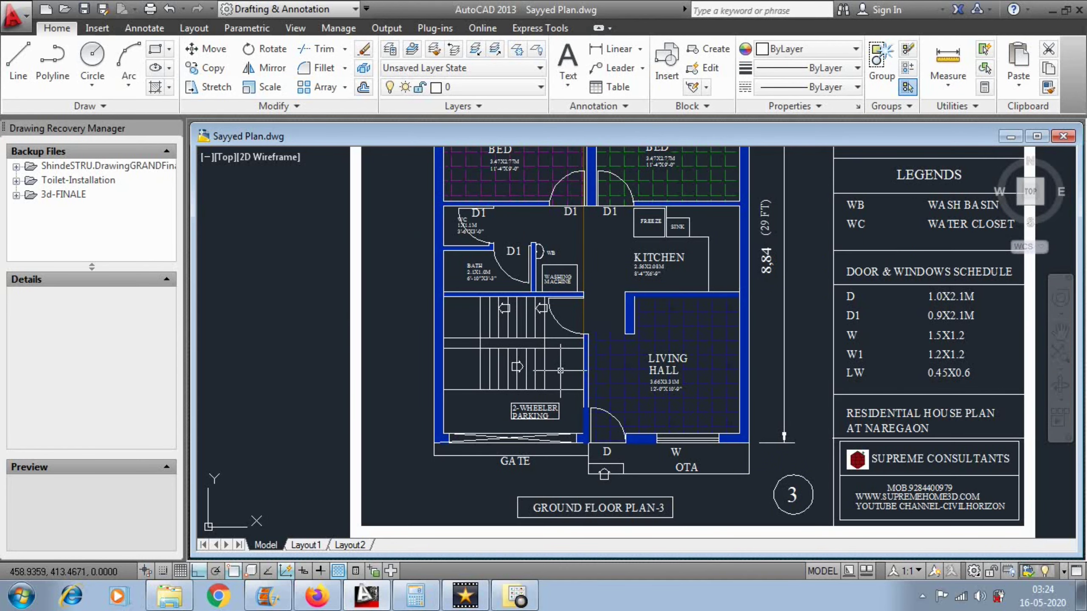
Read the plot area and plinth area in the construction notes beside Ground Floor Plan-3
mouse_move(888, 317)
middle_down()
mouse_move(860, 359)
mouse_move(788, 416)
middle_up()
middle_drag(789, 332, 792, 391)
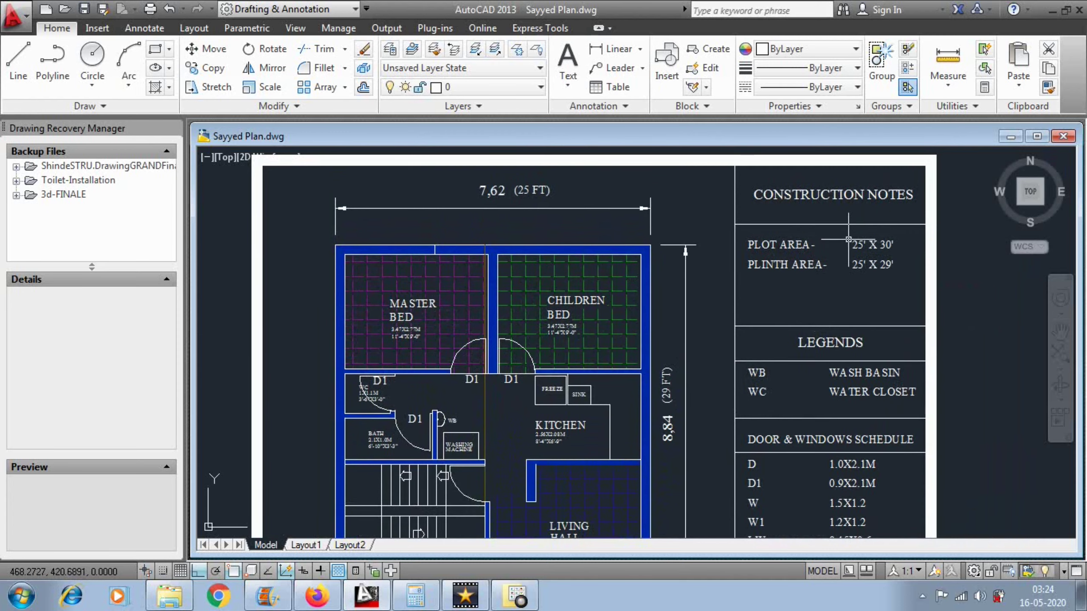
middle_drag(839, 261, 806, 296)
scroll(806, 296, up, 2)
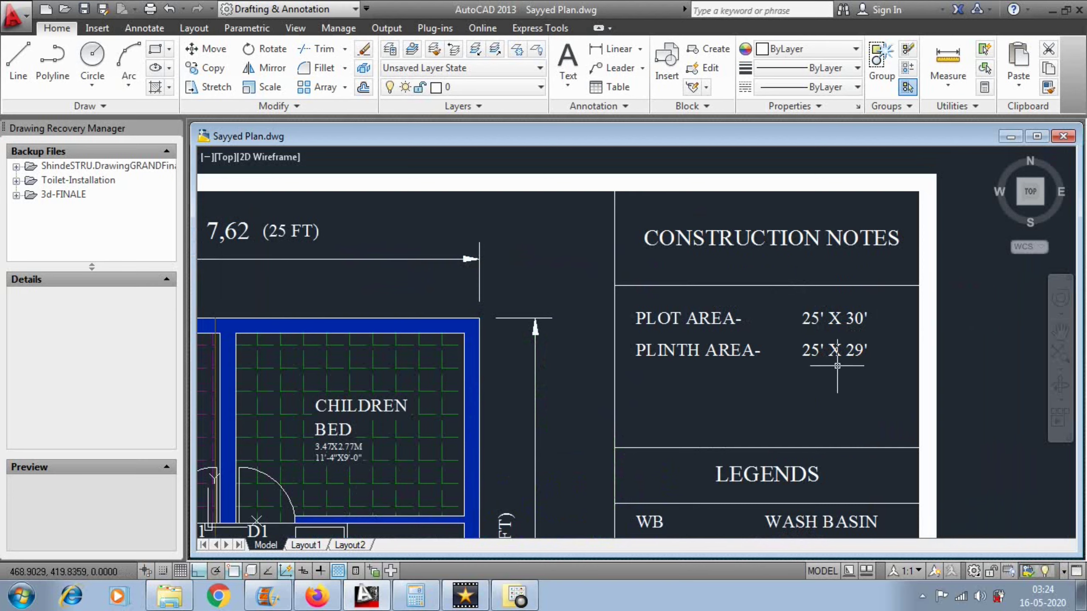
scroll(788, 337, down, 2)
scroll(789, 338, down, 2)
middle_drag(581, 396, 657, 363)
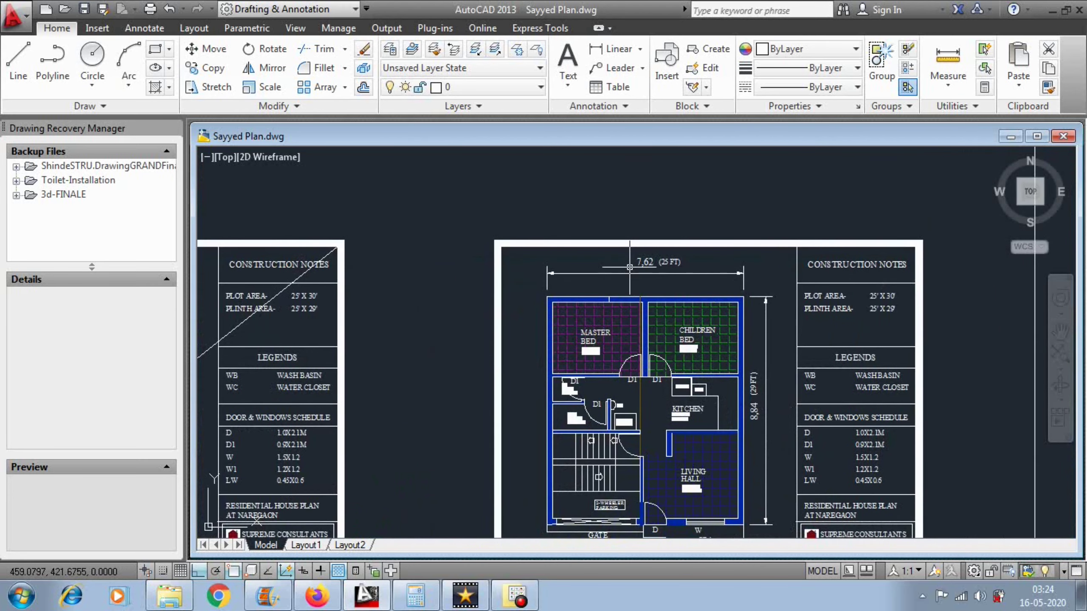
Compare the neighbouring ground floor plan sheets 1, 2 and 3 and the column layout drawing beside them
middle_drag(529, 392, 774, 305)
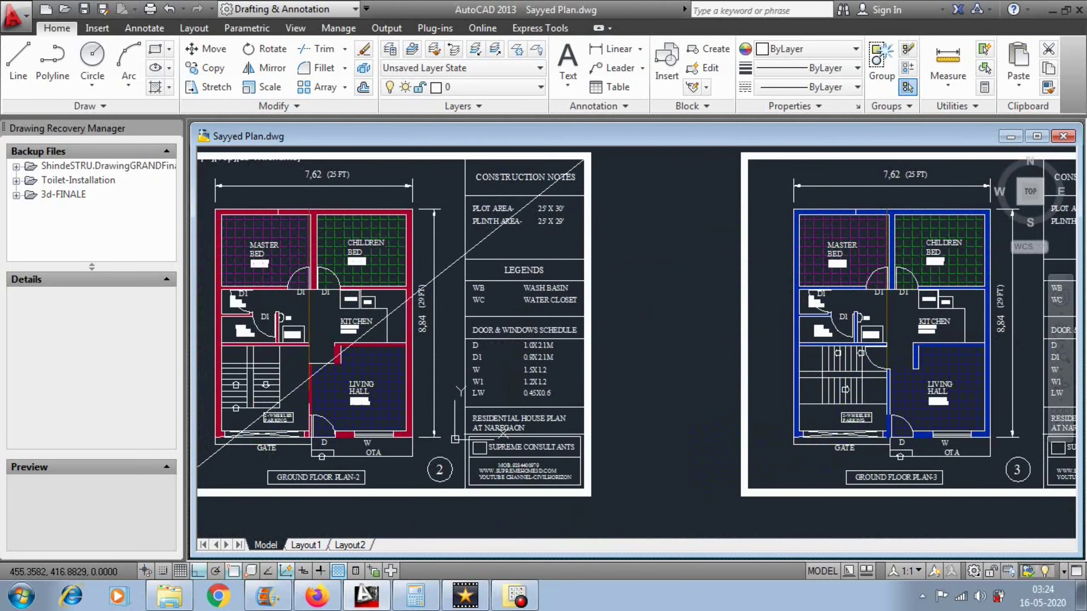
scroll(769, 337, down, 2)
mouse_move(484, 347)
middle_down()
mouse_move(797, 339)
mouse_move(606, 357)
middle_up()
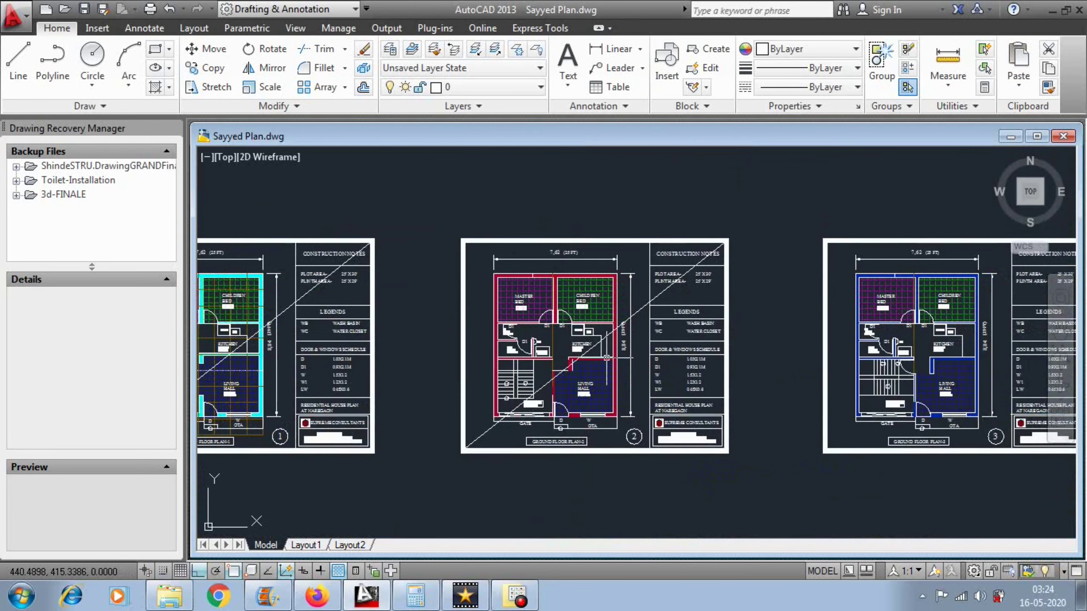
middle_drag(886, 355, 548, 372)
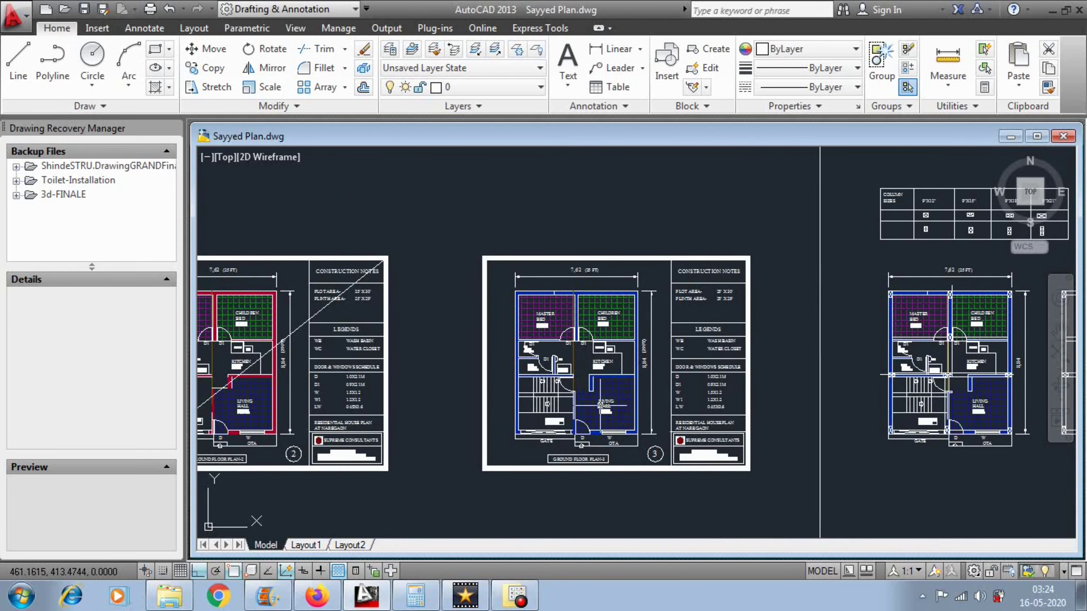
scroll(603, 405, up, 2)
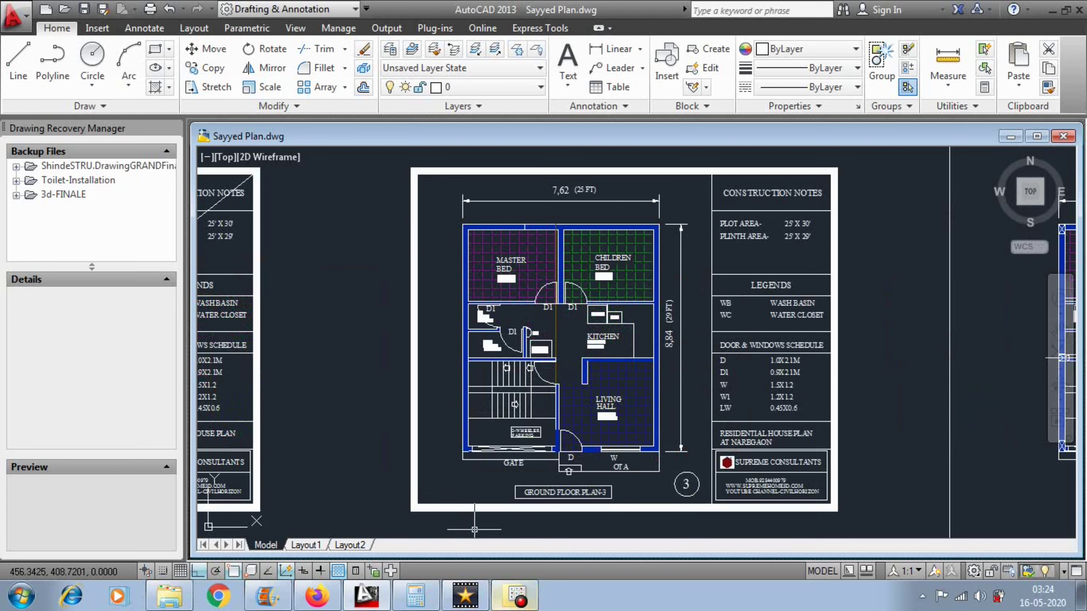
click(515, 595)
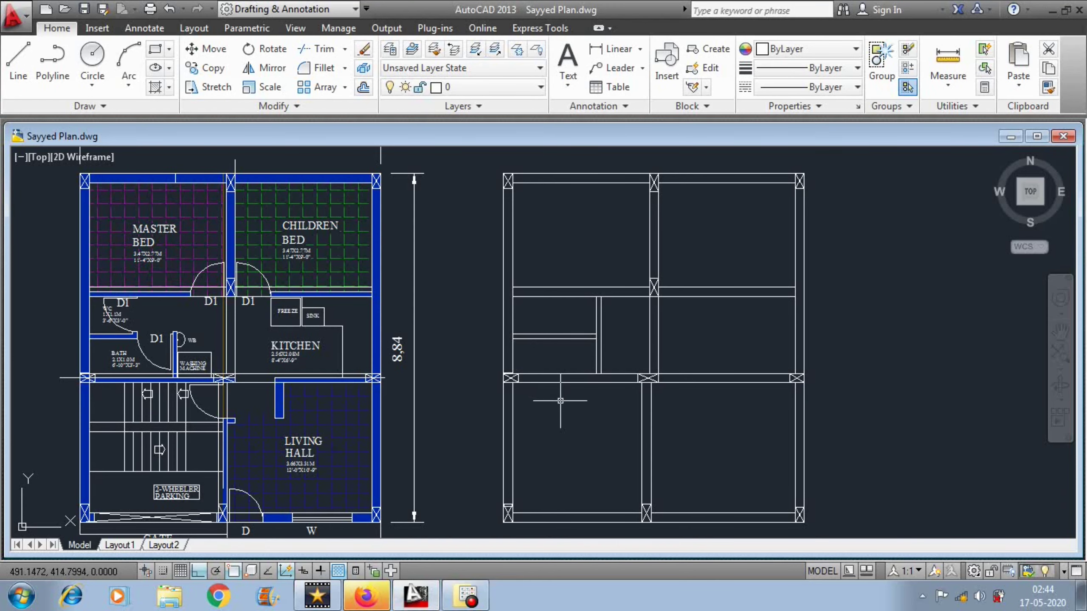
Draw a vertical line from the centre of the column layout's upper-left column down past the lower-left column
middle_drag(560, 402, 560, 390)
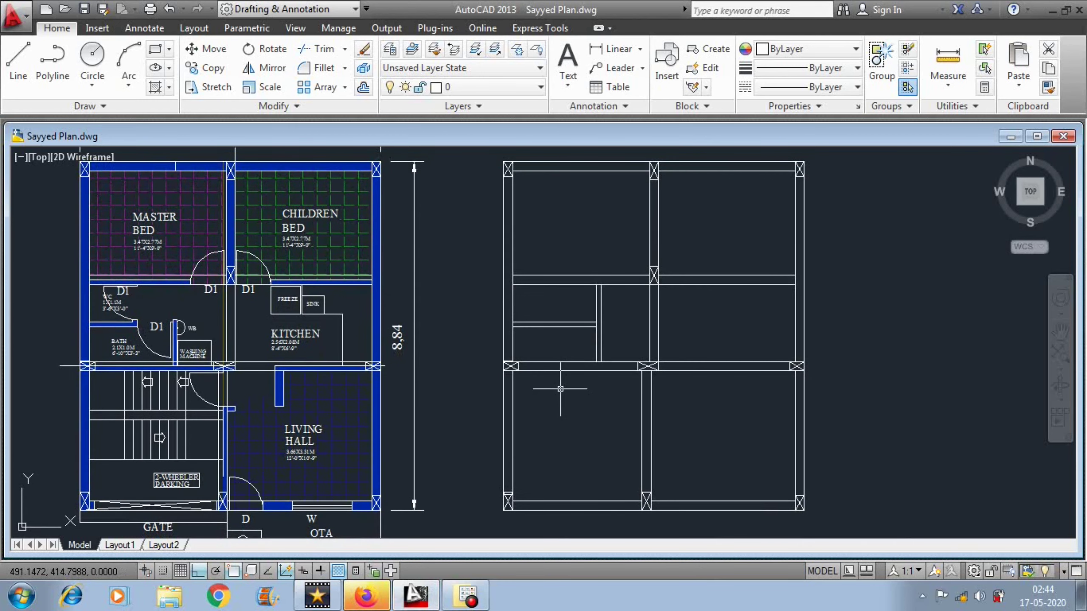
text(l)
key(Return)
scroll(508, 165, up, 3)
click(507, 164)
scroll(507, 166, down, 3)
middle_drag(508, 492, 535, 341)
click(534, 434)
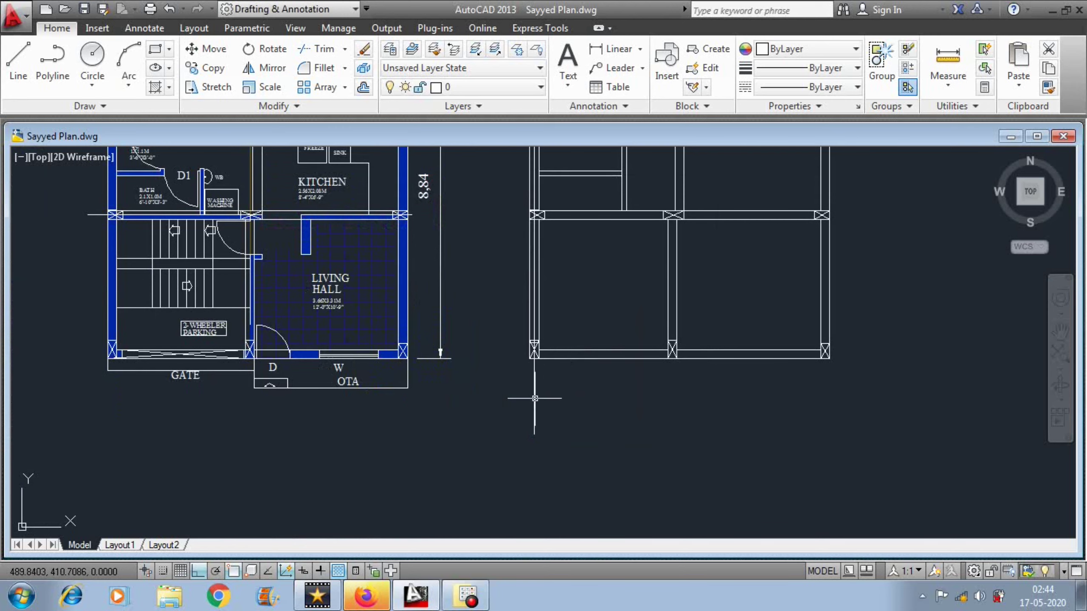
Extend the upper end of the vertical line beyond the upper-left column of the column layout
scroll(528, 424, down, 4)
scroll(530, 266, up, 8)
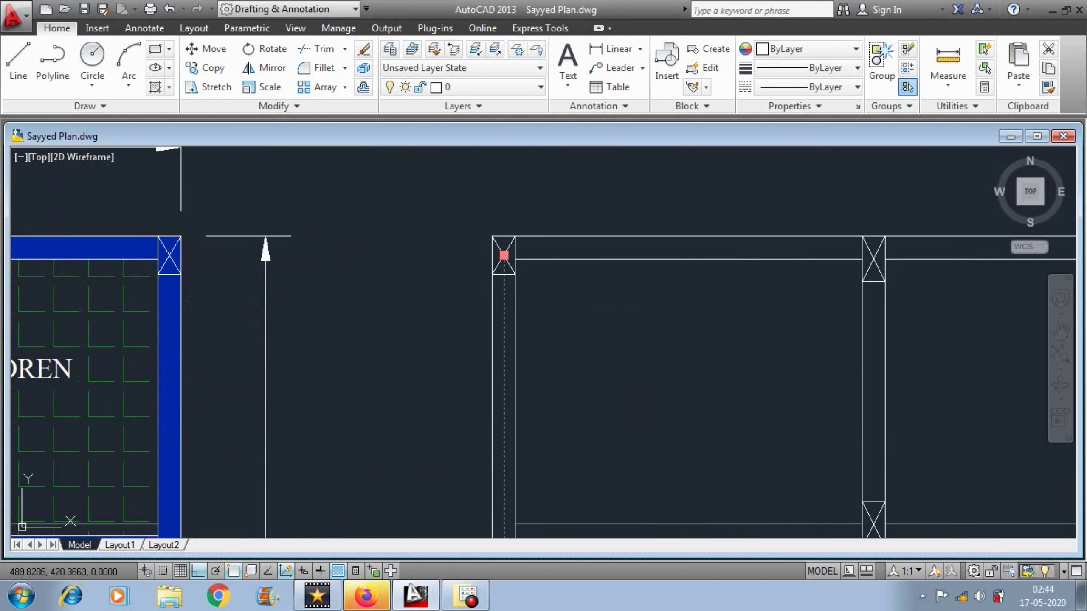
click(504, 256)
click(516, 163)
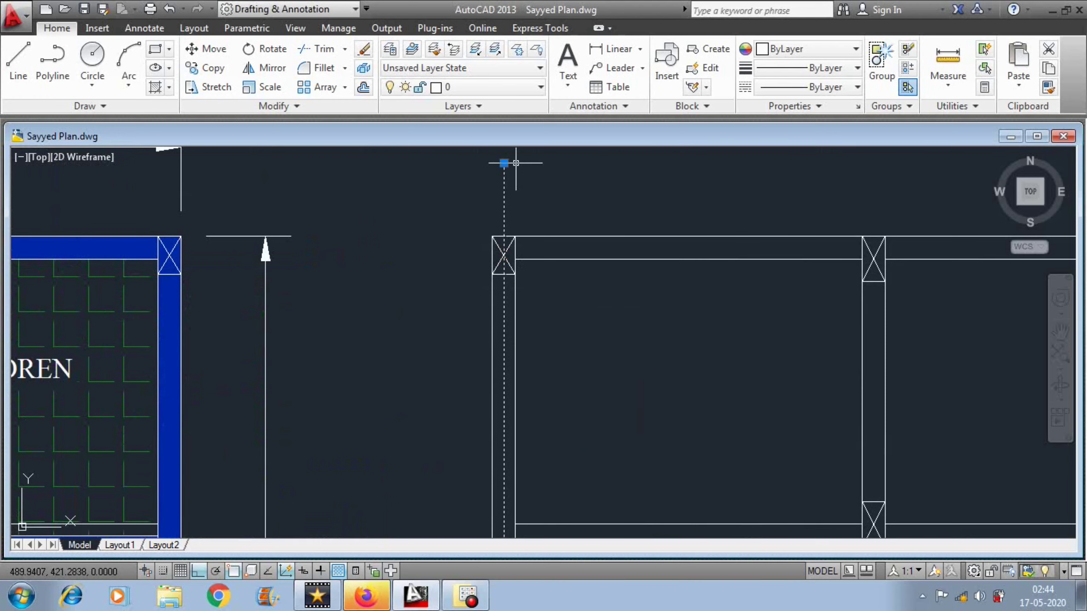
Draw a horizontal line from the centre of the lower-left column past the lower-right column of the layout
scroll(516, 162, down, 10)
scroll(522, 359, up, 8)
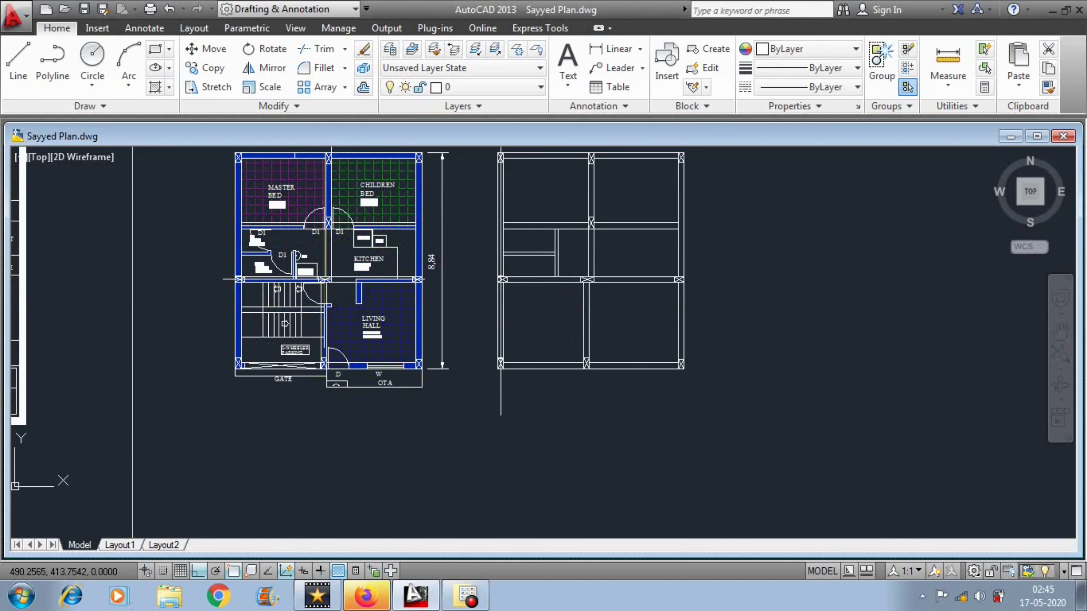
scroll(484, 375, up, 2)
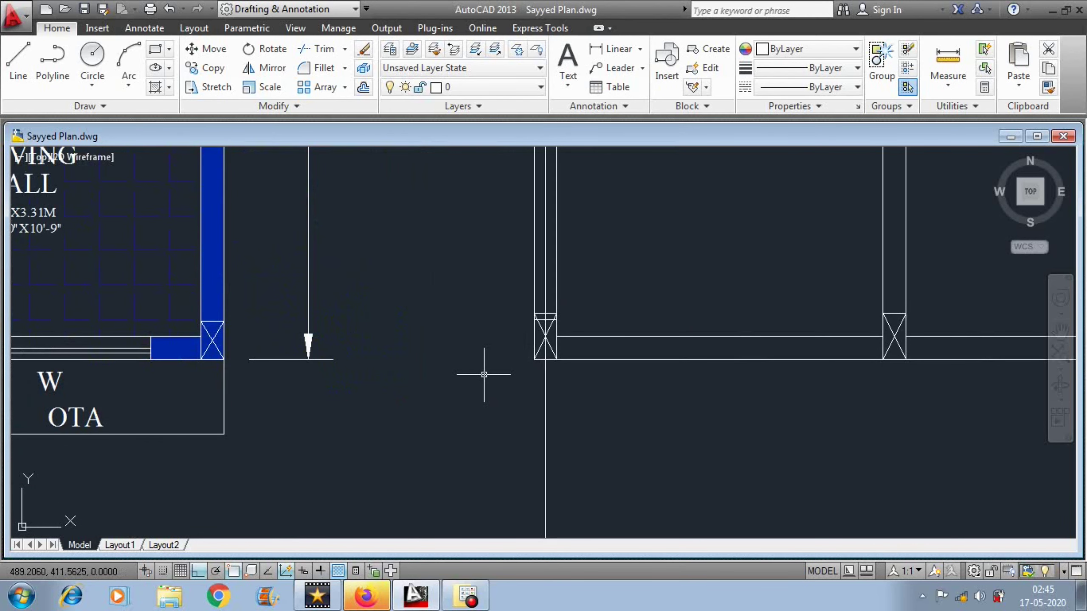
scroll(545, 339, up, 4)
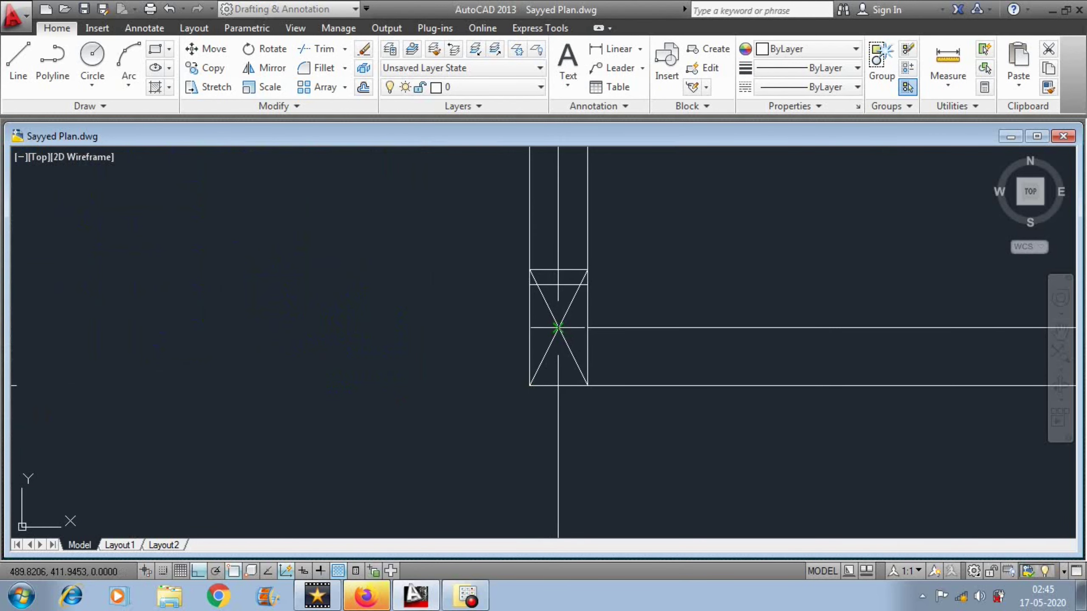
scroll(557, 328, down, 6)
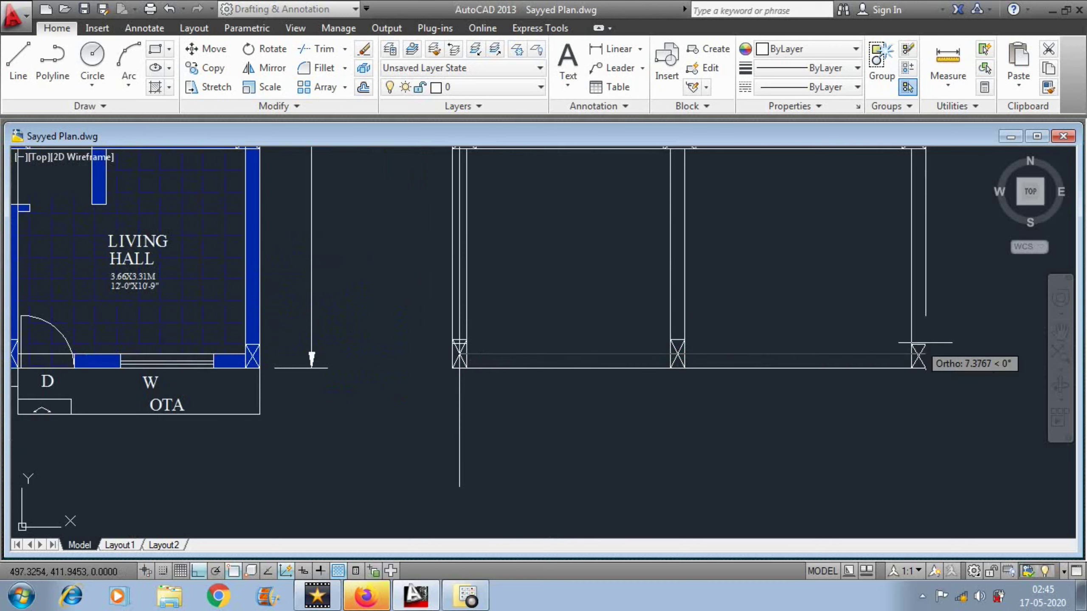
click(1014, 343)
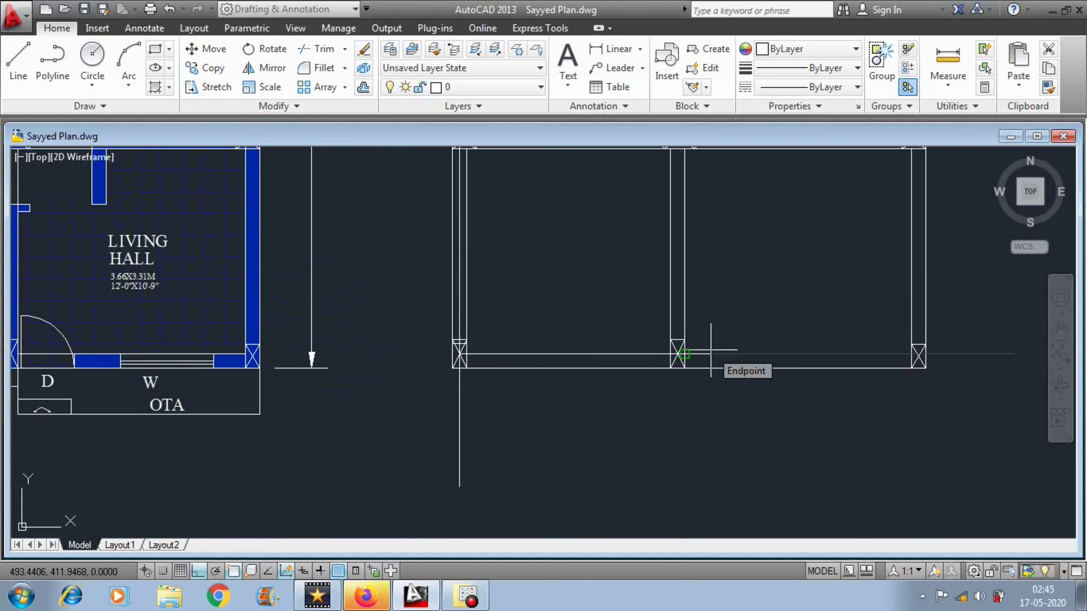
key(Escape)
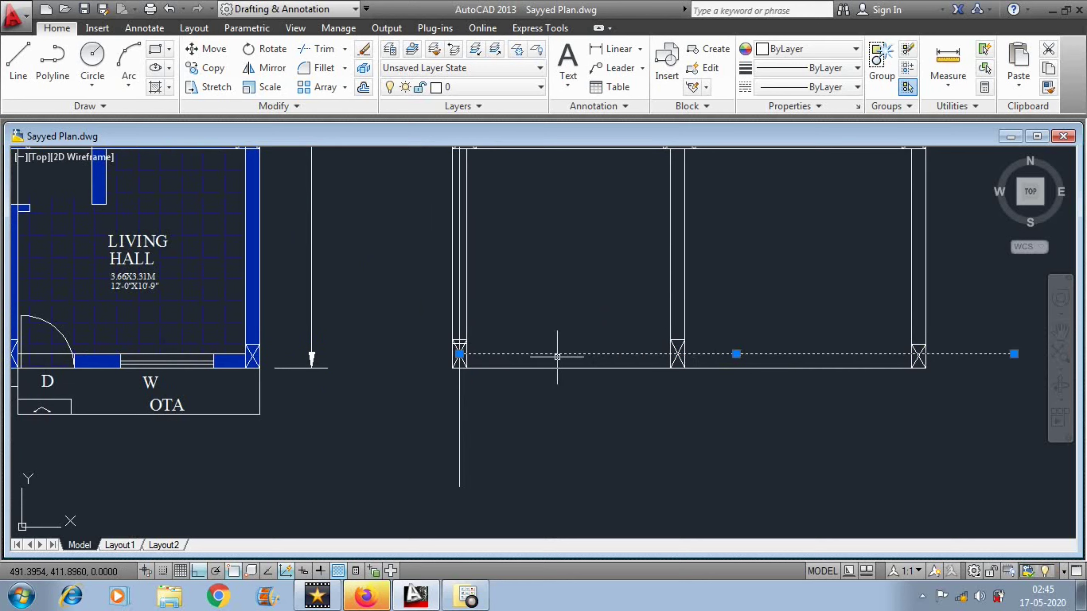
Extend the starting end of the horizontal line outward beyond the lower-left column
click(459, 354)
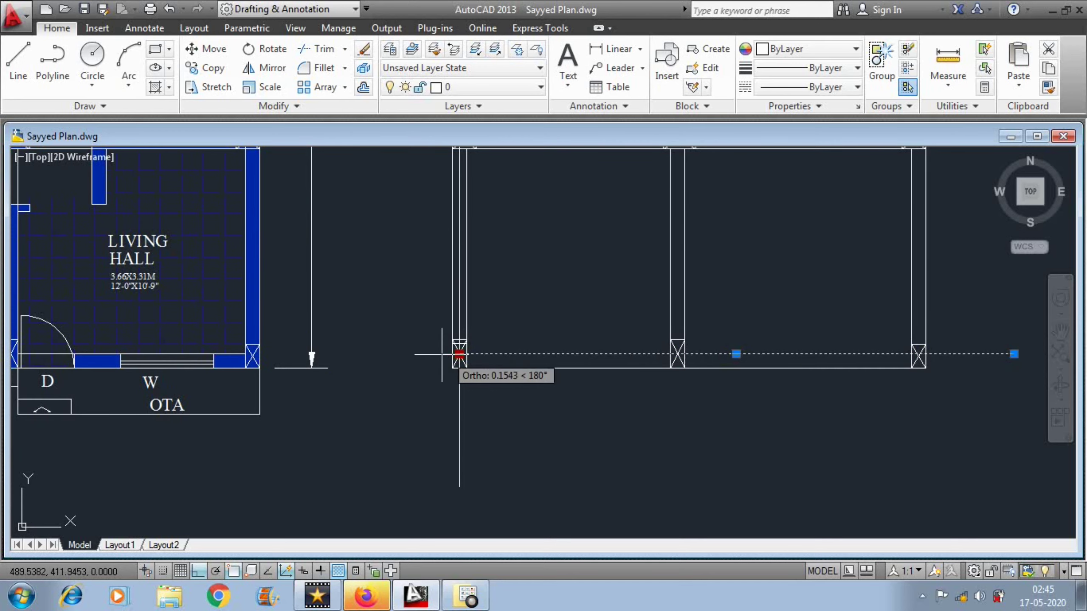
click(373, 353)
scroll(484, 428, down, 2)
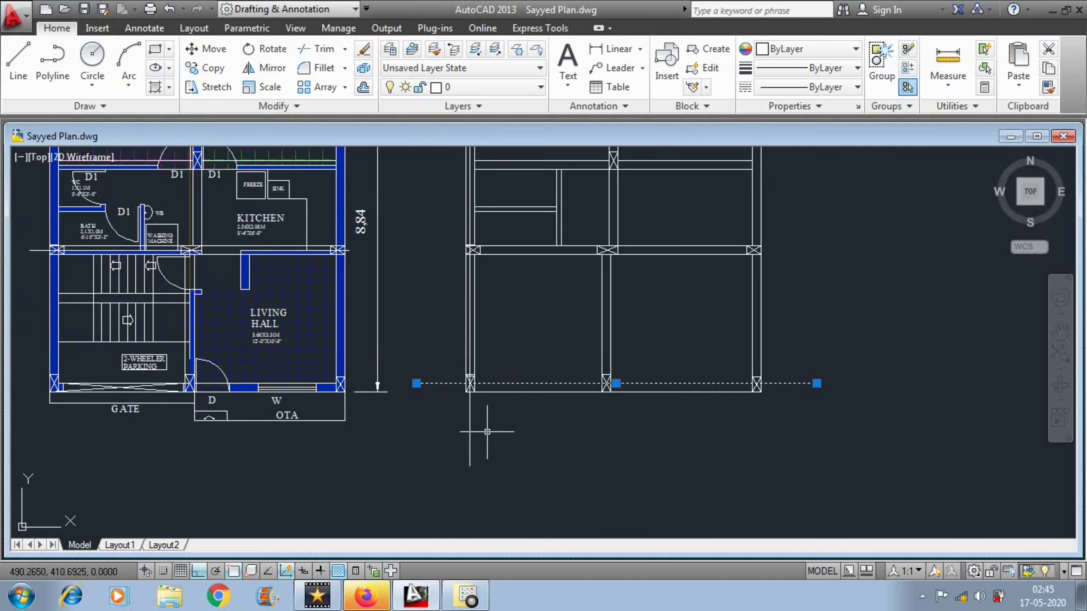
key(Escape)
scroll(507, 373, down, 4)
scroll(499, 367, up, 2)
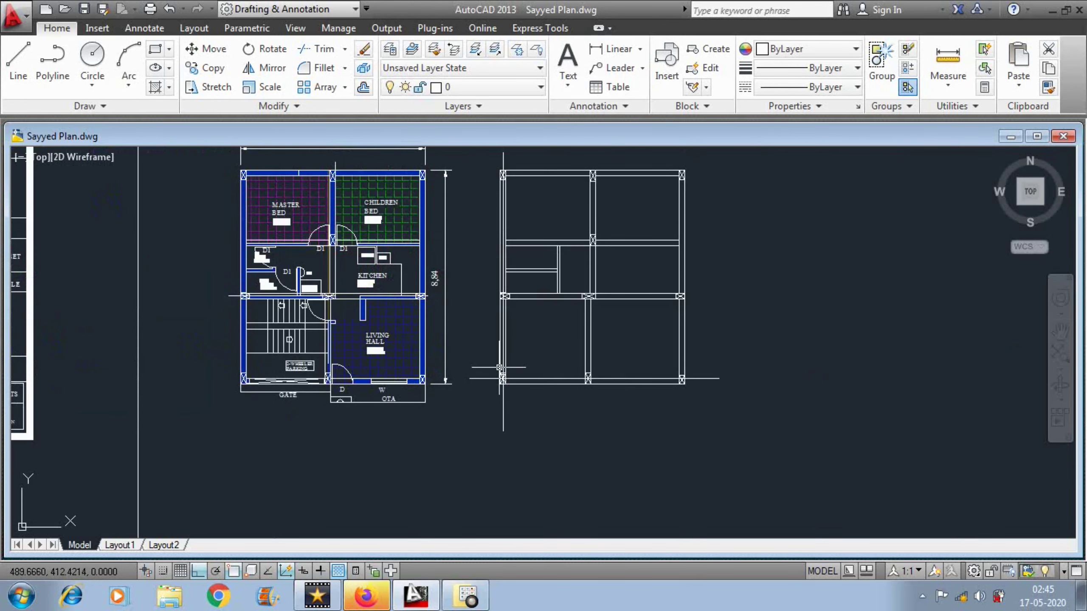
scroll(499, 367, up, 2)
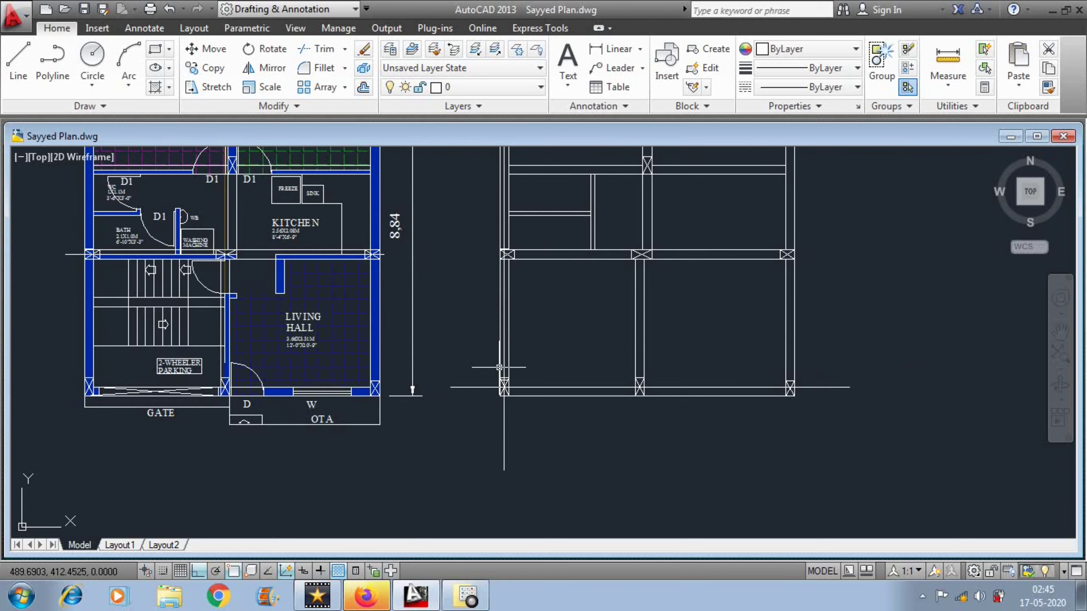
scroll(498, 367, down, 2)
scroll(499, 377, up, 4)
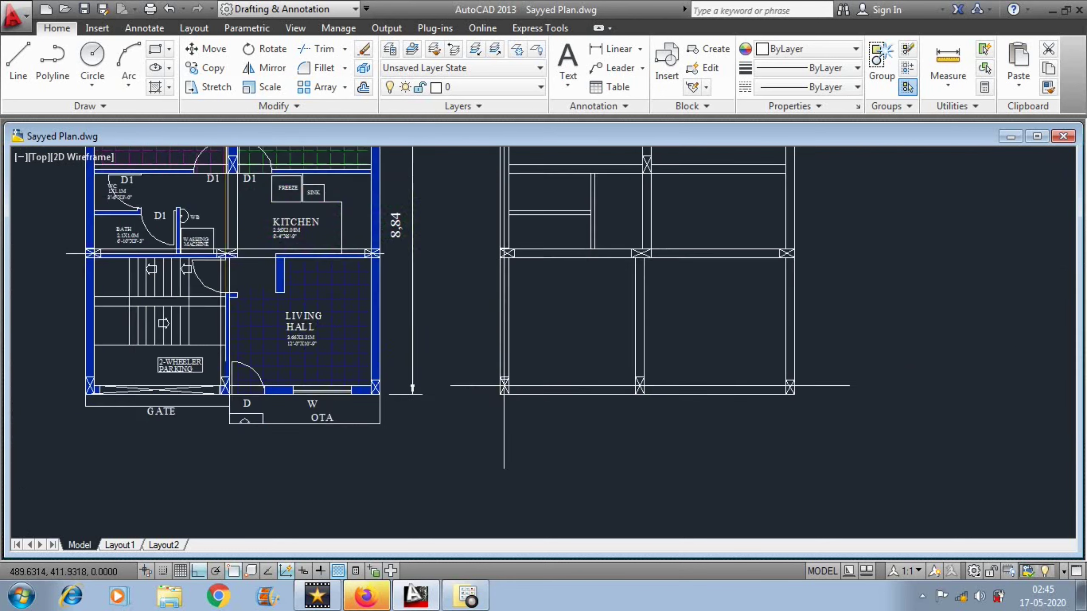
scroll(500, 386, down, 3)
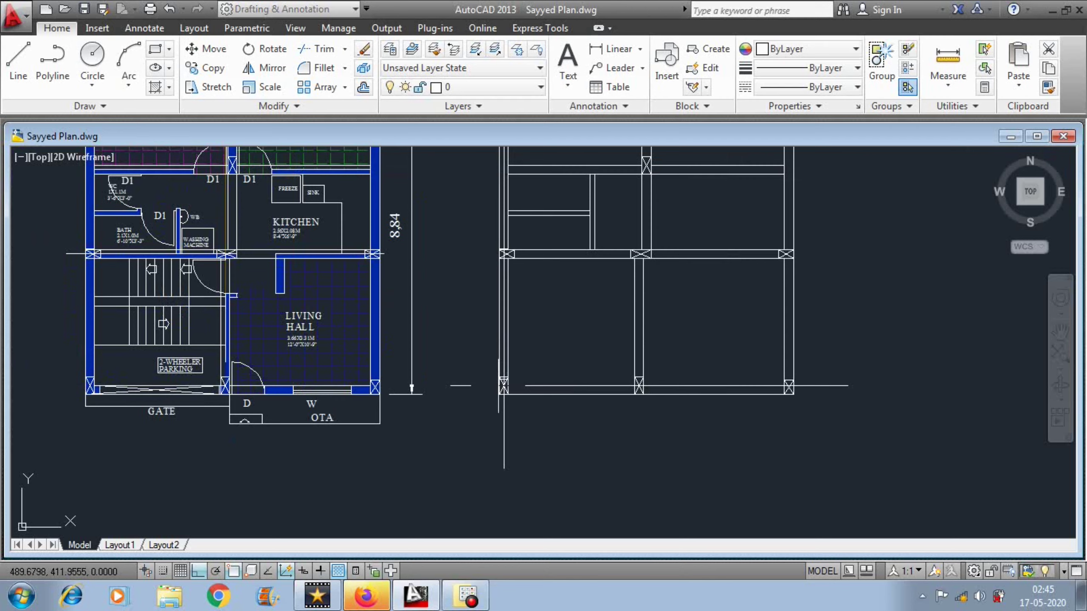
Add a text object reading 1 beside the lower-left column of the column layout
scroll(512, 384, up, 3)
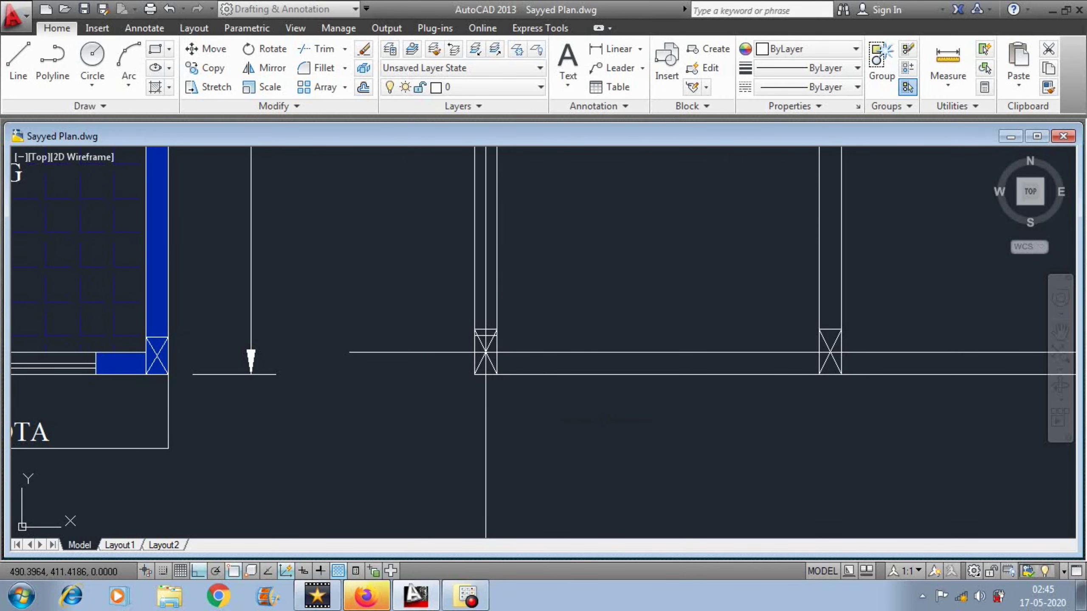
key(Return)
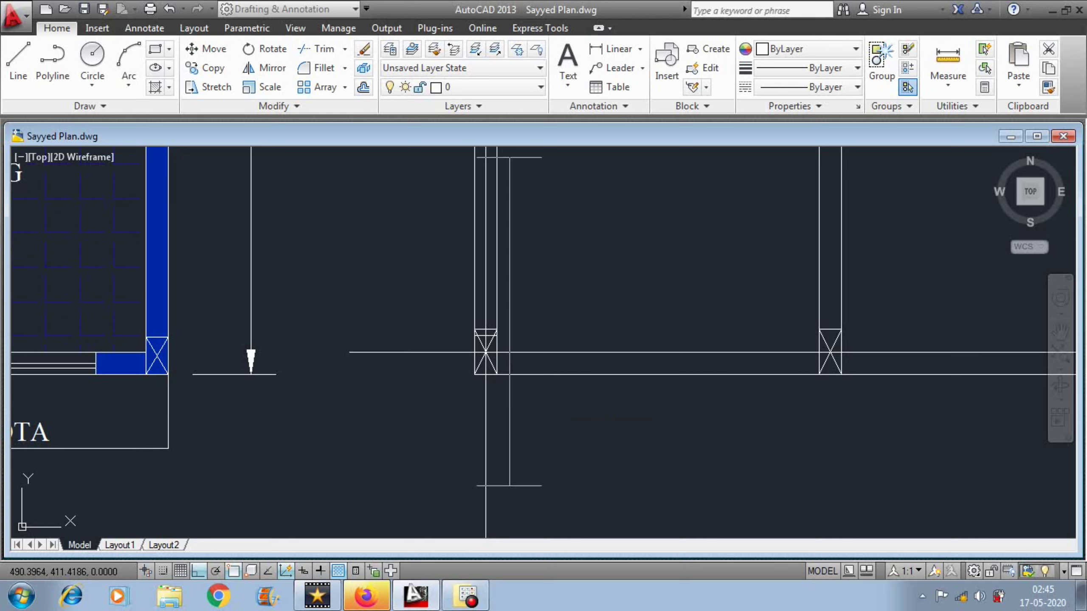
text(1)
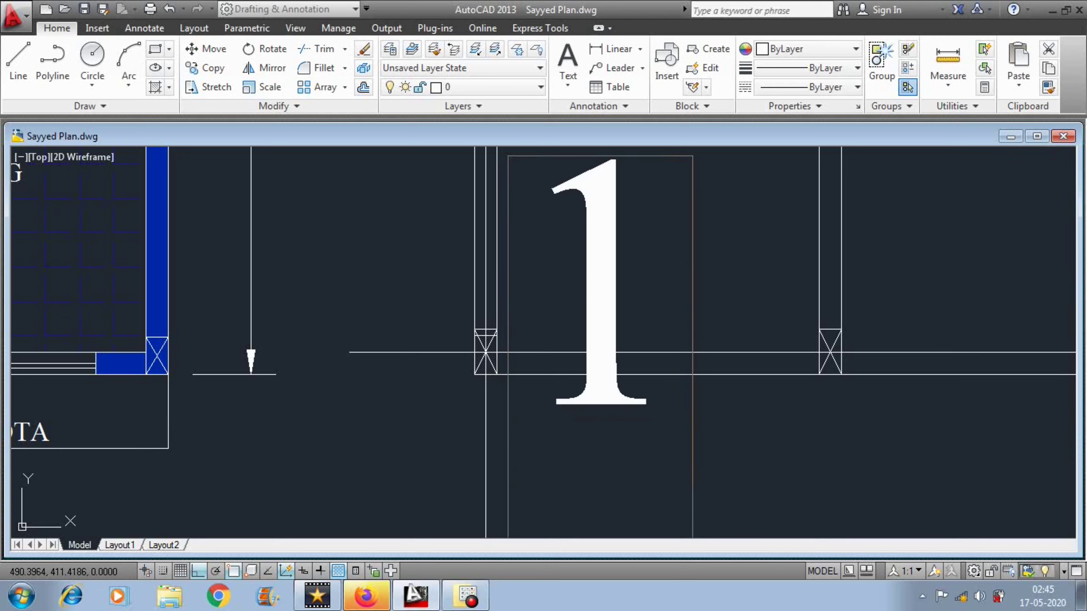
key(Return)
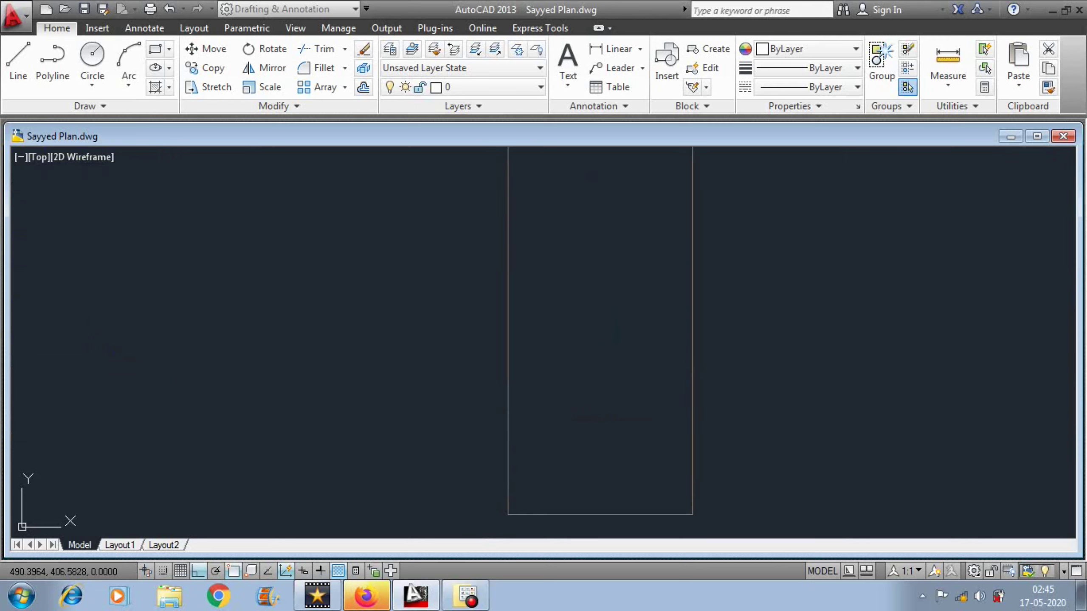
key(Return)
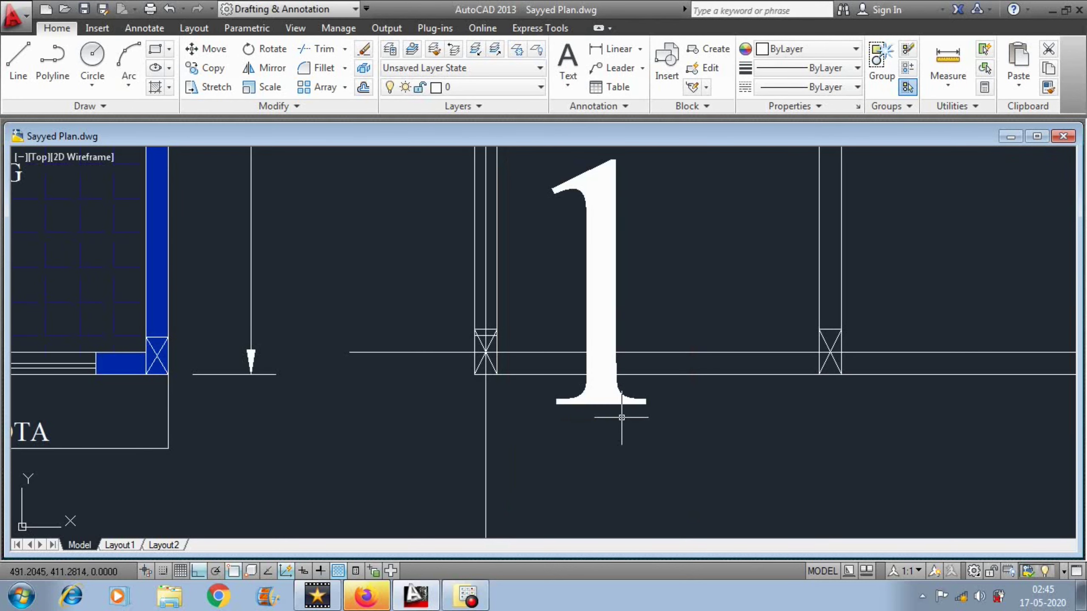
Scale the number 1 down and fit it inside a small circle beside the lower-left column
text(sc)
key(Return)
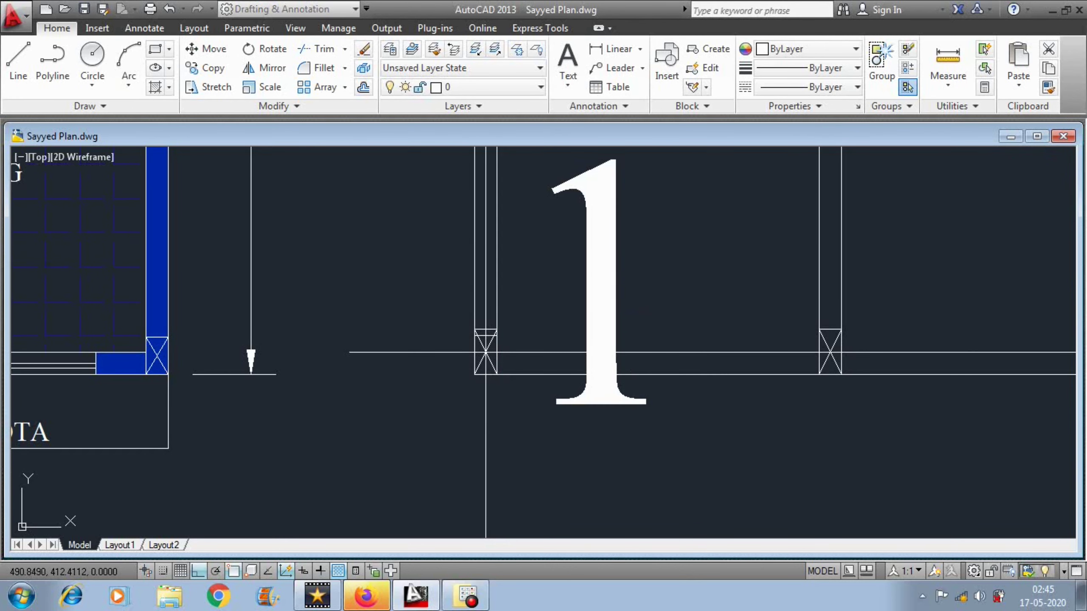
click(593, 288)
key(Return)
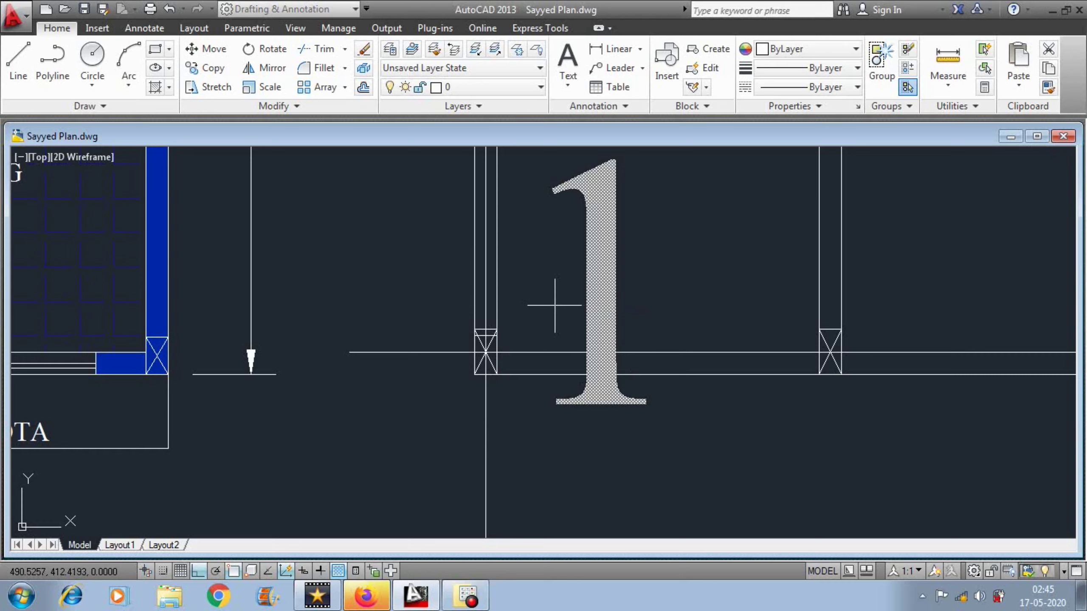
click(554, 305)
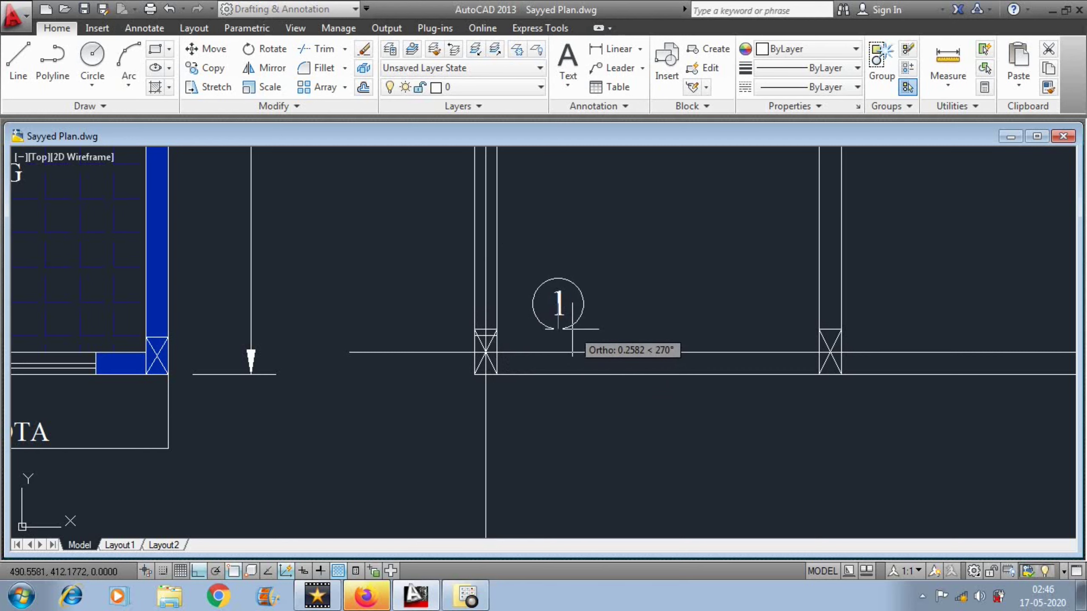
click(572, 328)
scroll(418, 347, down, 2)
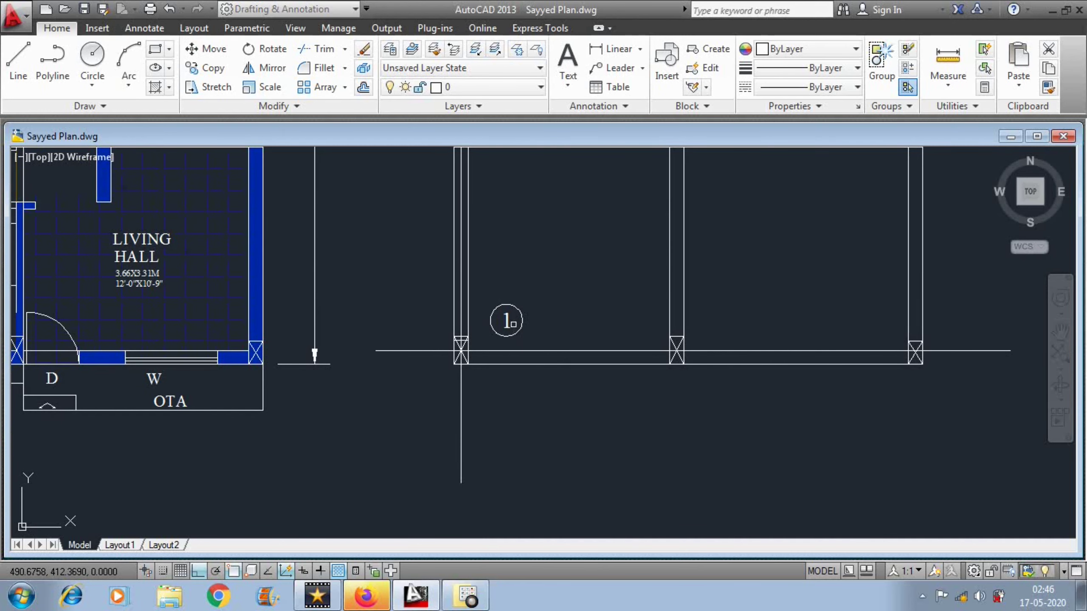
Copy the circled number horizontally to the lower-middle and lower-right columns
click(508, 273)
click(702, 278)
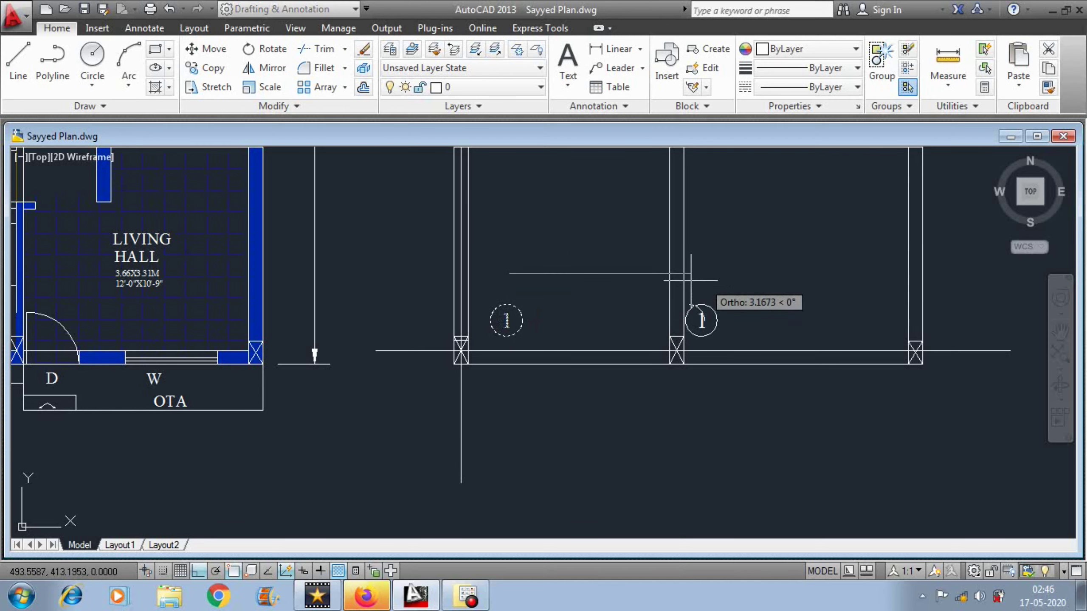
scroll(706, 281, down, 4)
scroll(769, 279, up, 4)
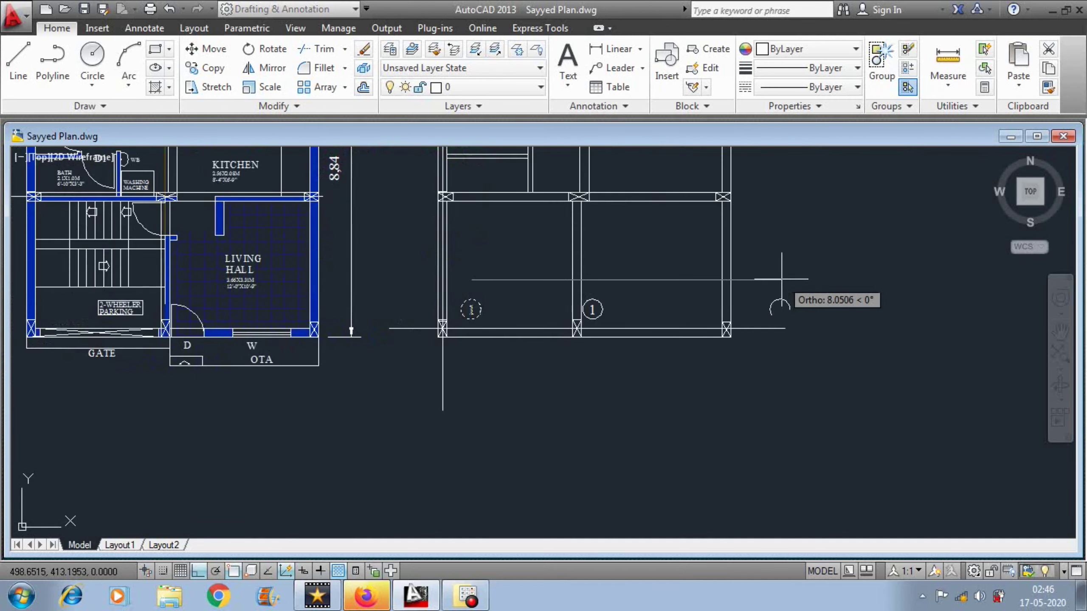
click(732, 281)
key(Escape)
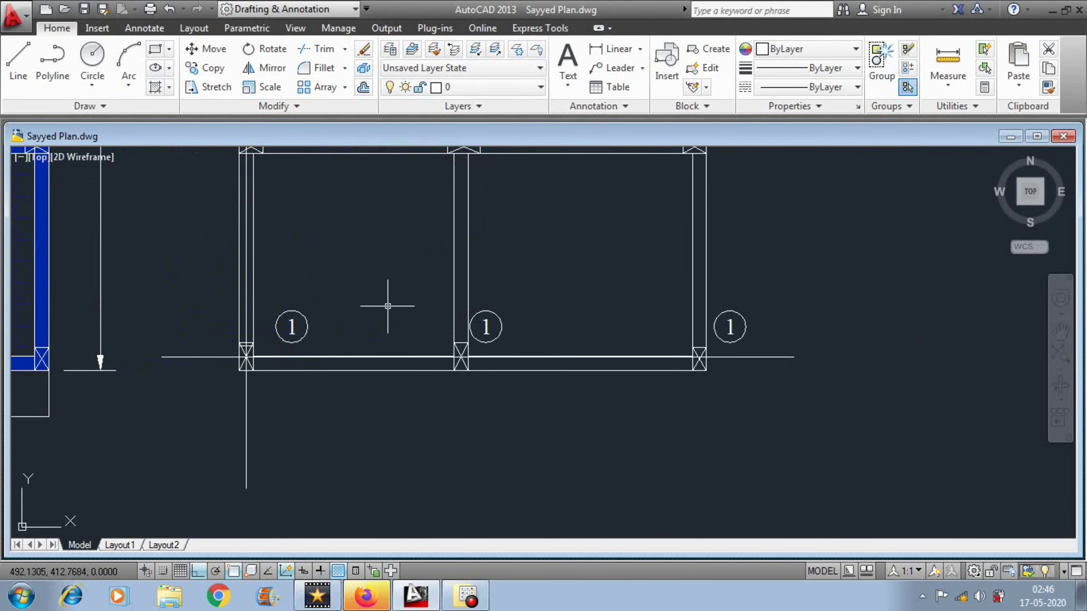
Renumber the copied circles at the lower-middle and lower-right columns as 2 and 3
click(488, 328)
double_click(487, 328)
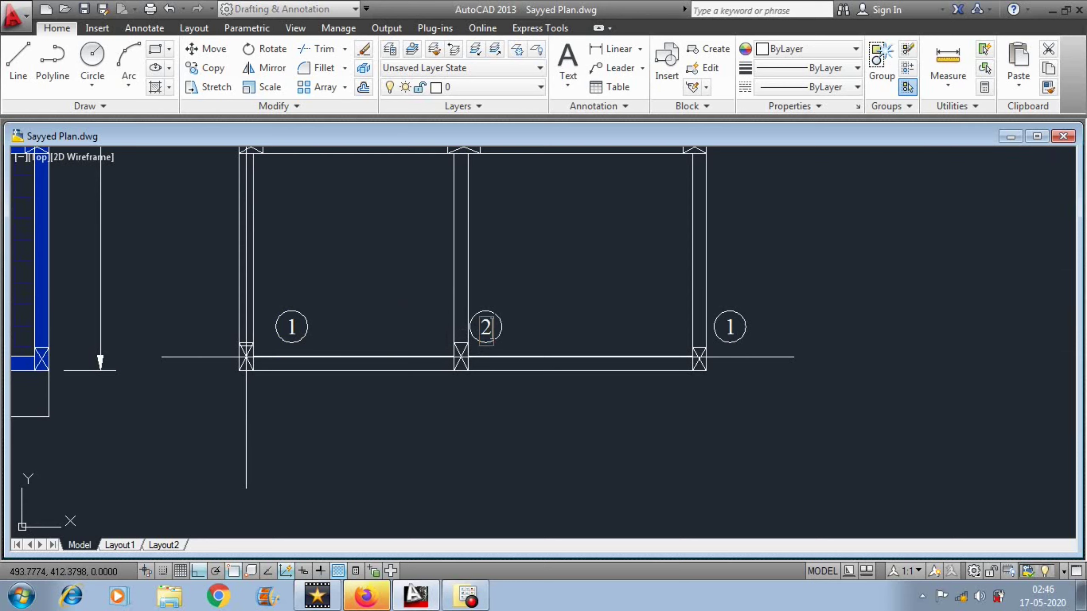
text(2)
key(Return)
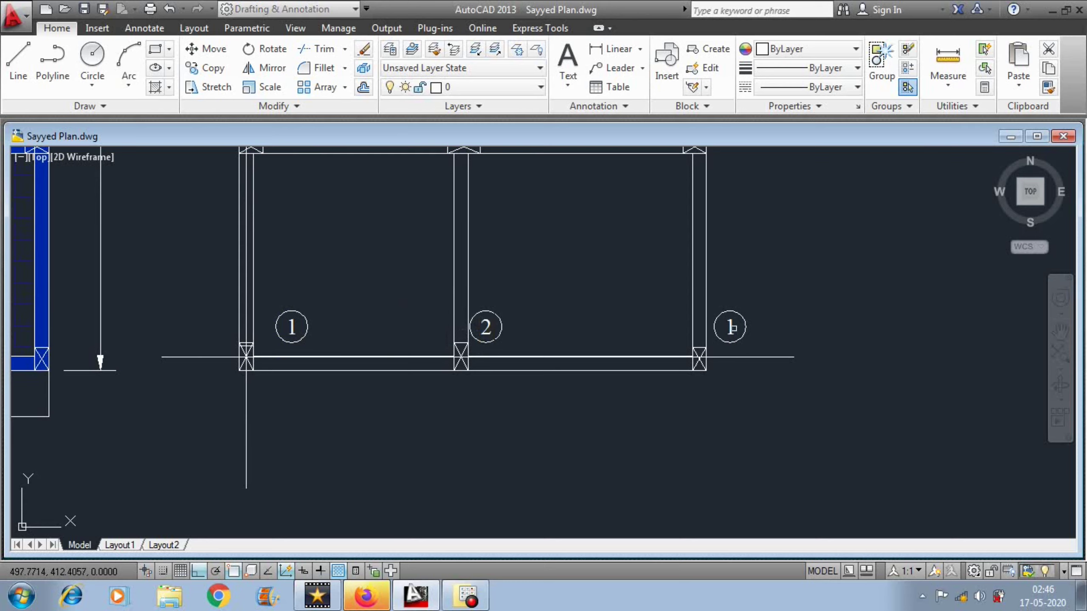
double_click(730, 328)
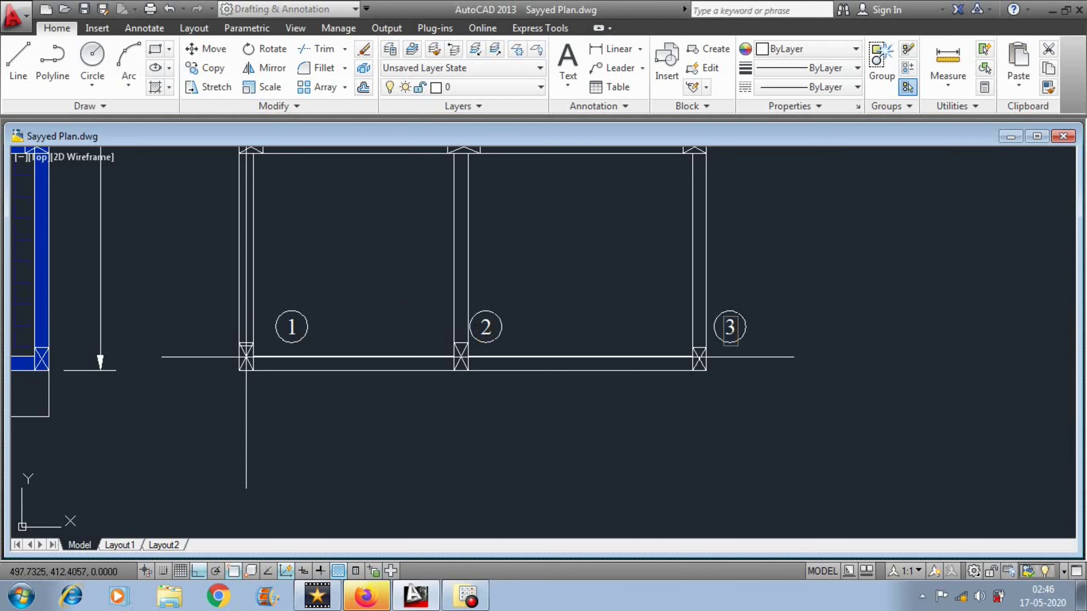
key(Return)
right_click(738, 269)
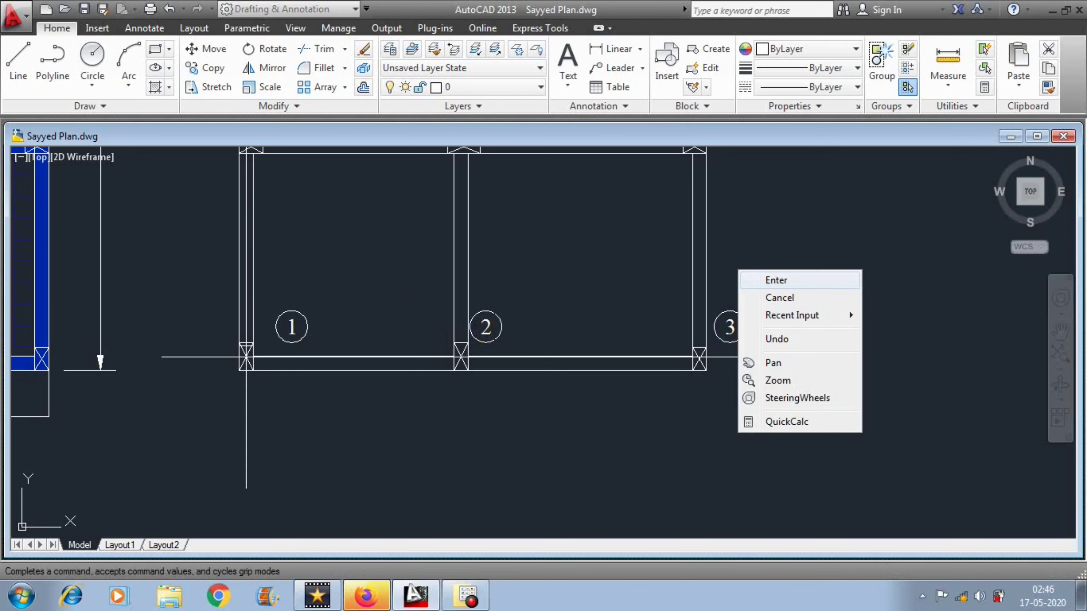
click(757, 277)
Copy the three circled numbers 1, 2 and 3 straight up to the columns of the middle row and the top row
scroll(639, 366, down, 2)
middle_drag(602, 289, 583, 333)
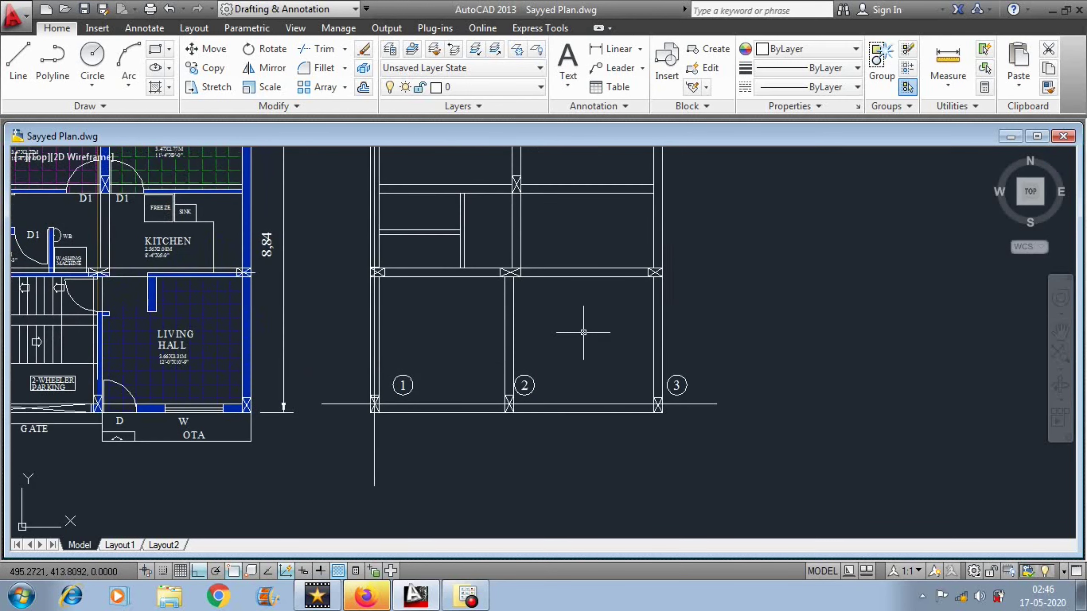
key(co)
key(Return)
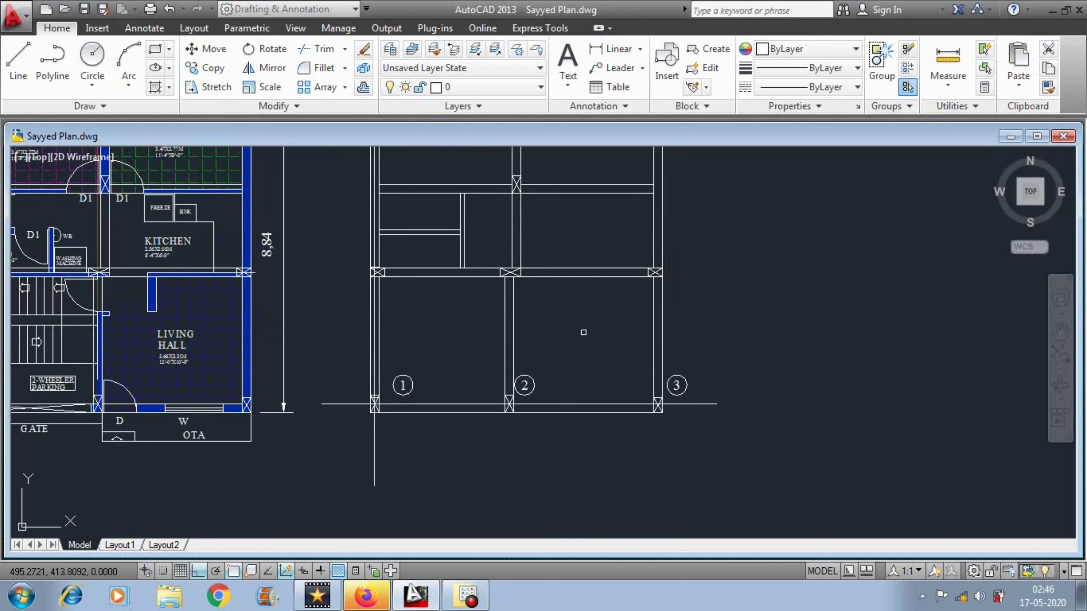
click(412, 377)
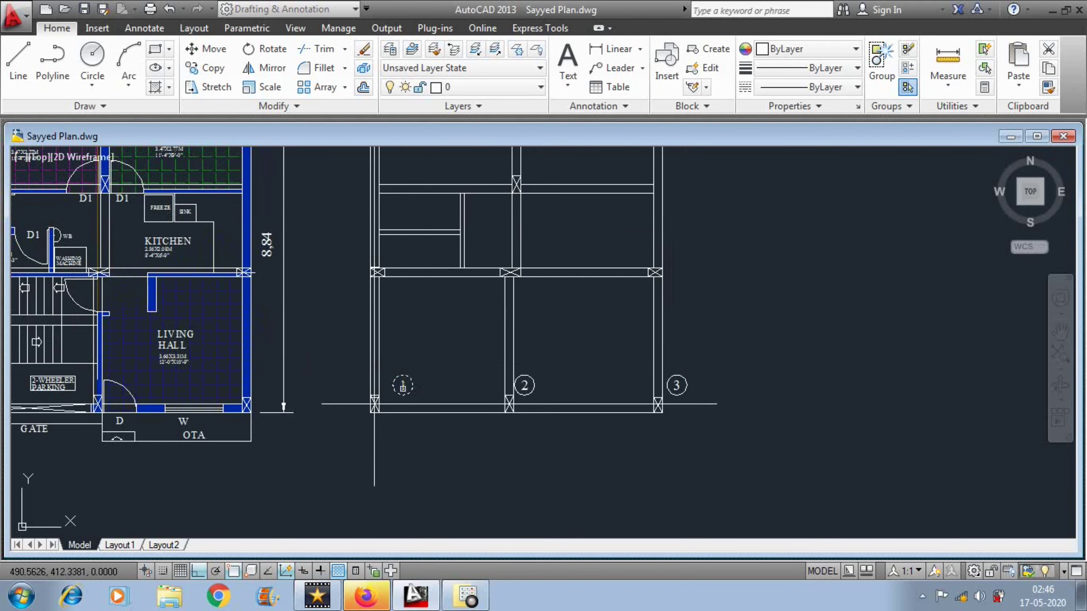
click(572, 364)
click(527, 394)
click(705, 362)
click(667, 397)
key(Return)
click(722, 382)
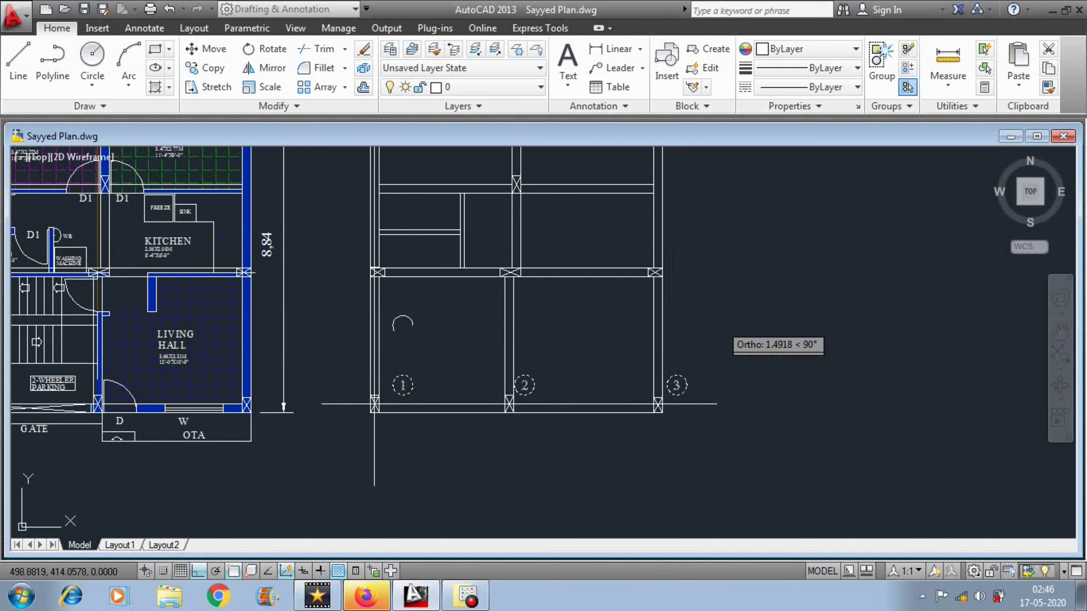
scroll(720, 289, down, 3)
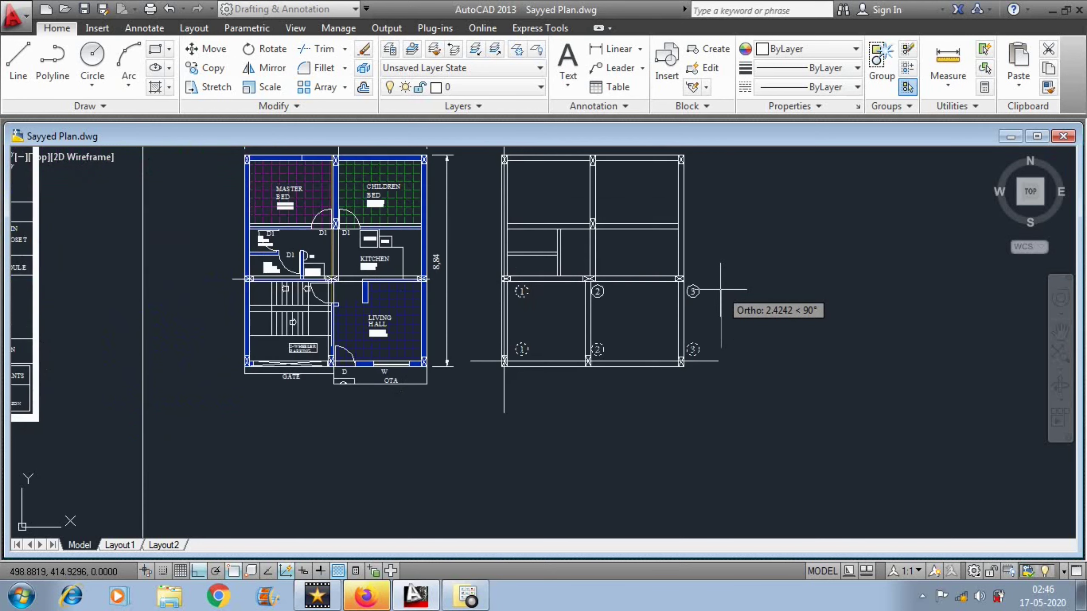
scroll(721, 222, up, 3)
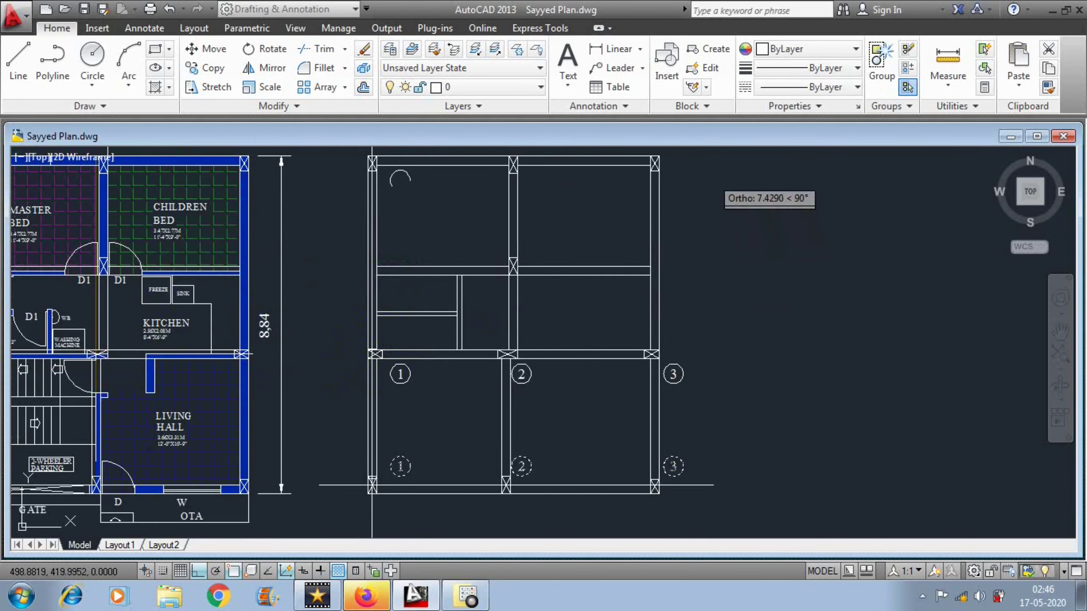
click(712, 176)
key(Return)
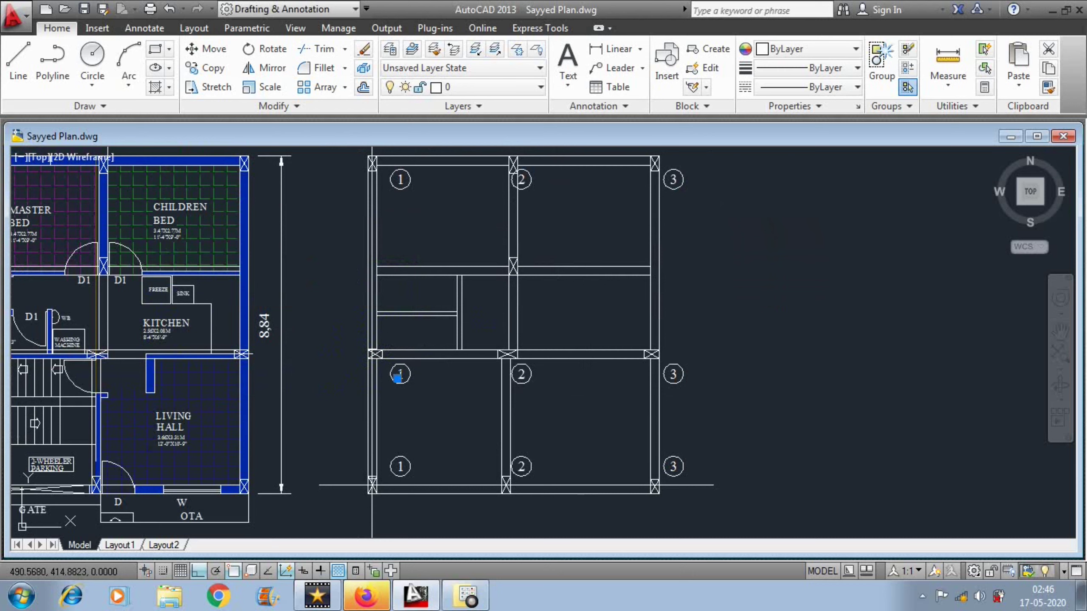
Renumber the three circled labels under the middle row of columns as 4, 5 and 6 from left to right
double_click(399, 376)
key(Return)
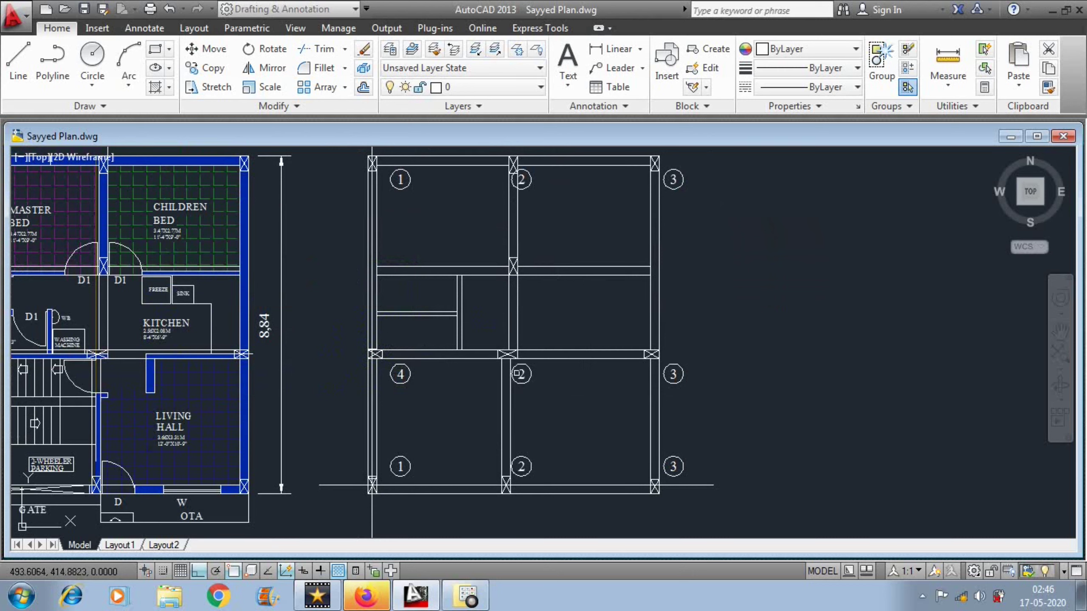
double_click(521, 374)
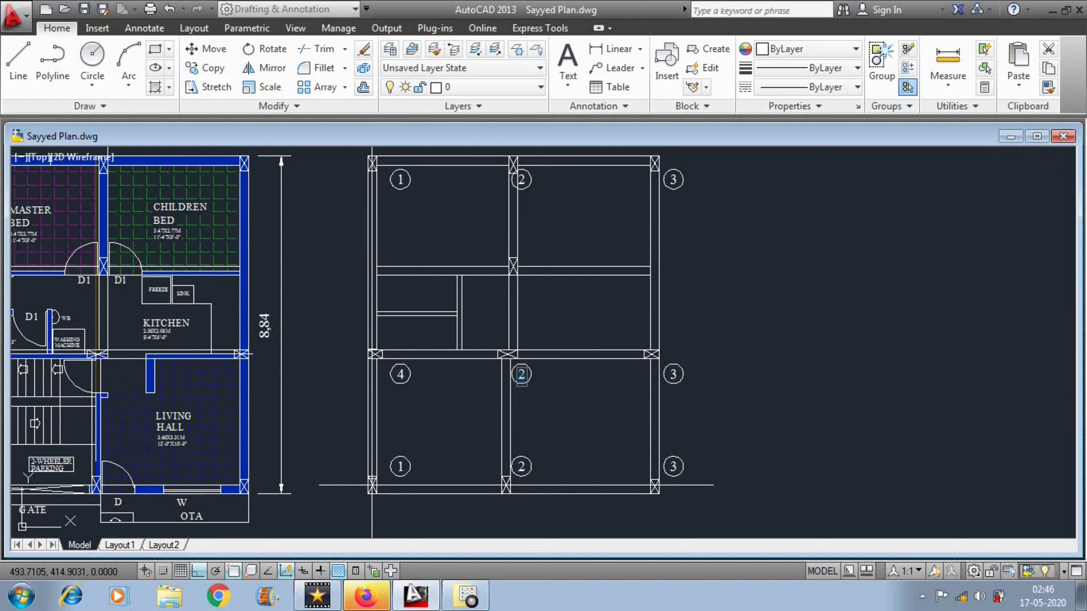
key(Return)
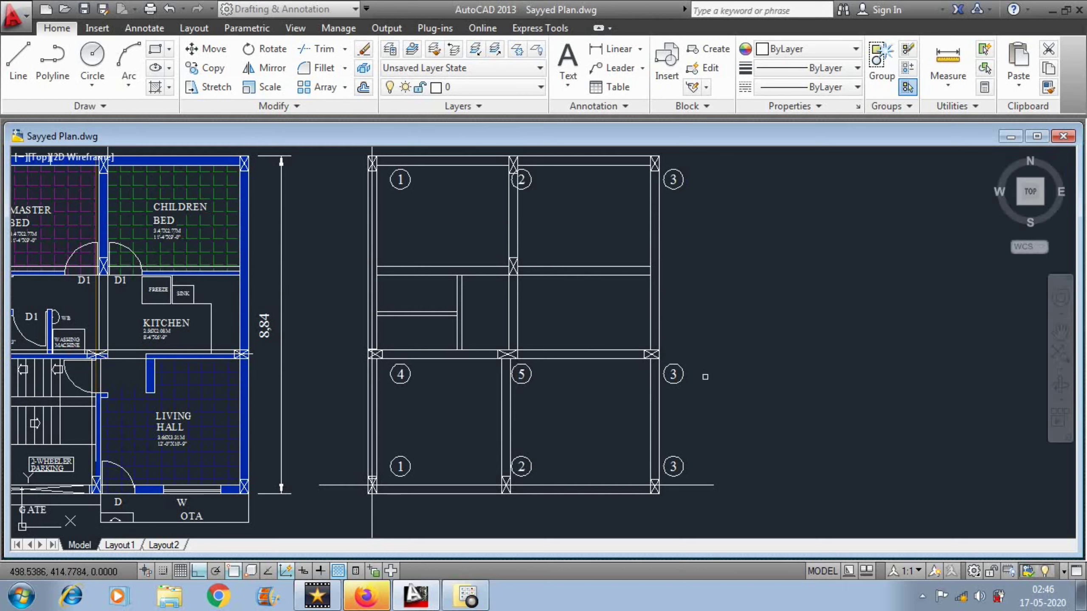
double_click(673, 374)
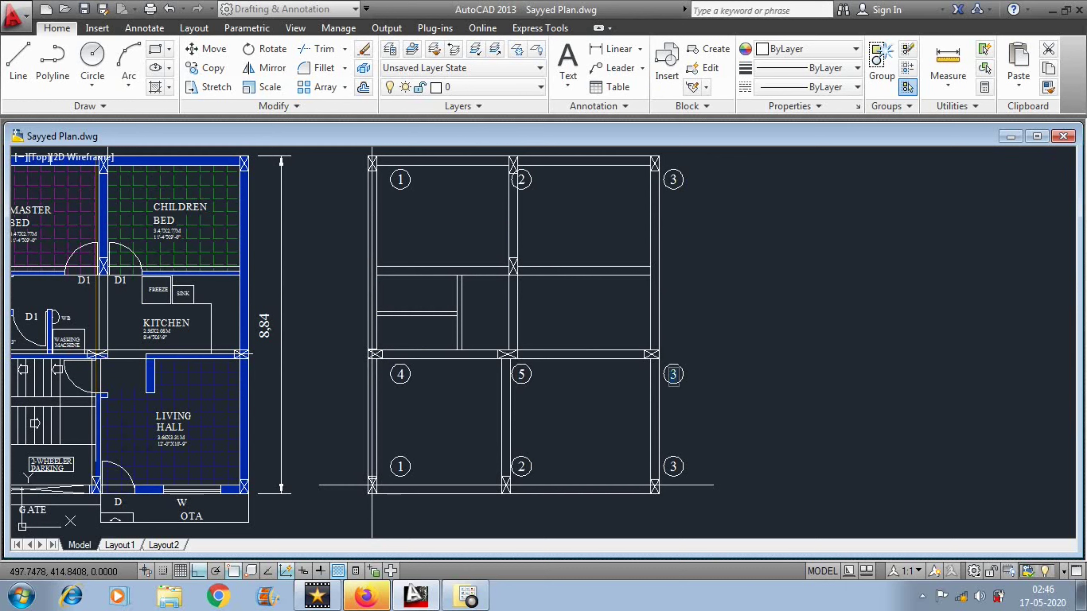
key(Return)
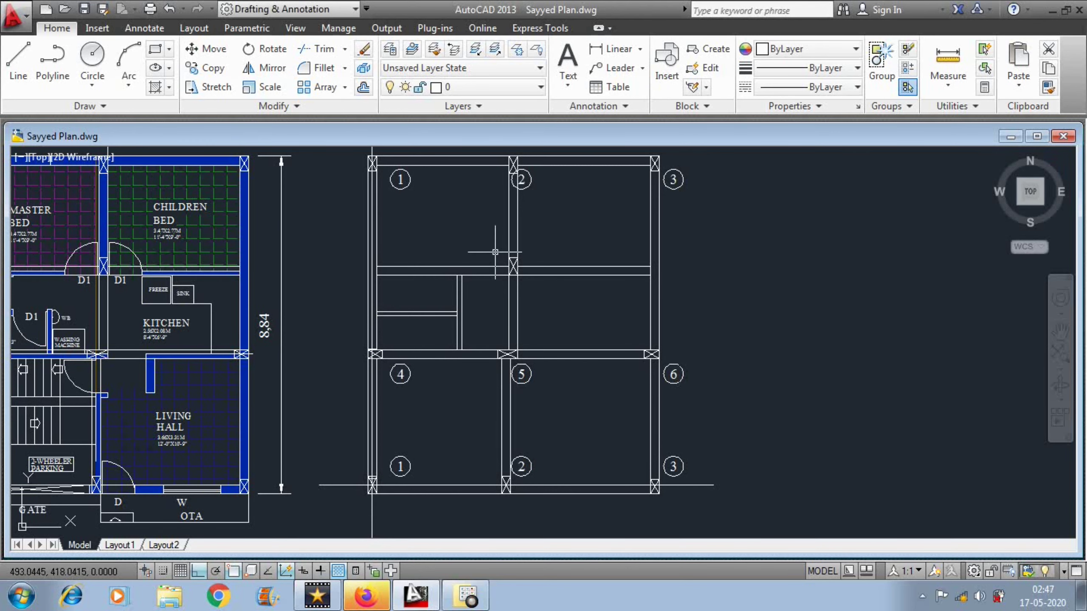
Copy the circled number 5 straight up to just below the interior column between the middle and top rows
click(545, 377)
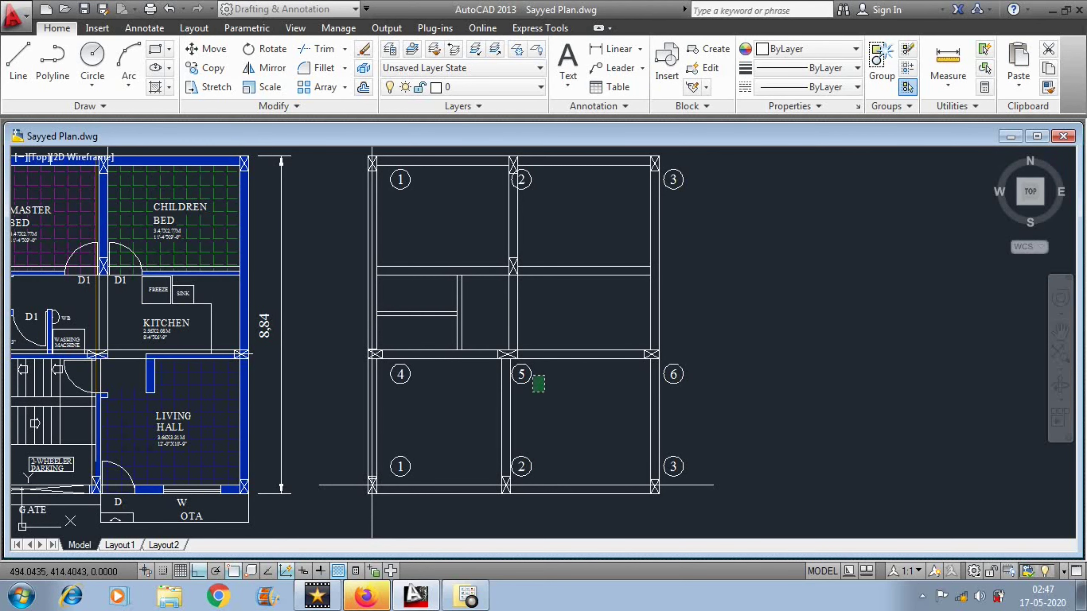
click(521, 403)
click(558, 397)
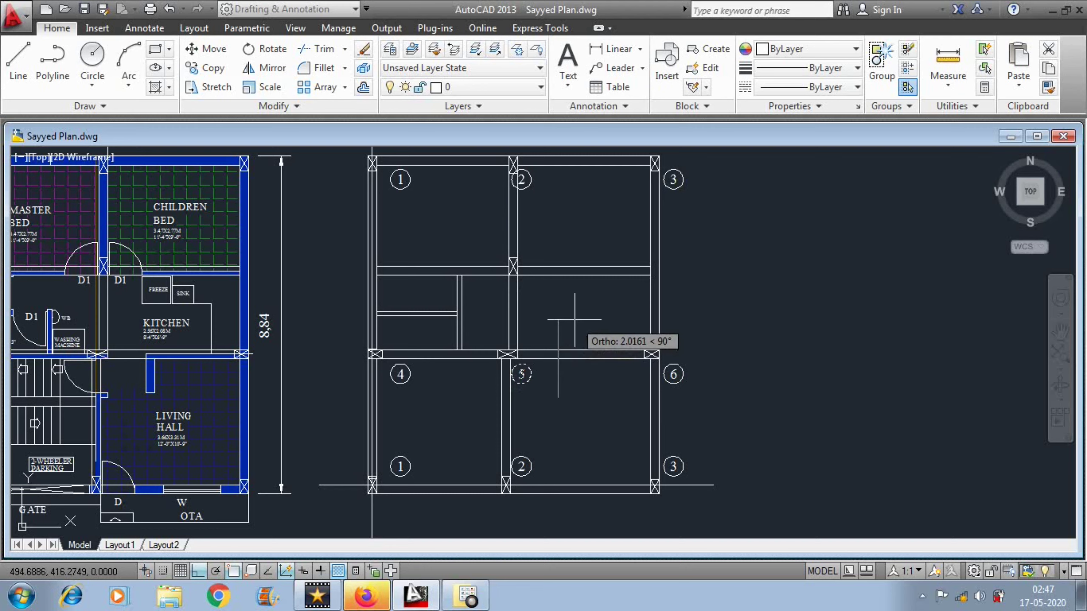
click(576, 315)
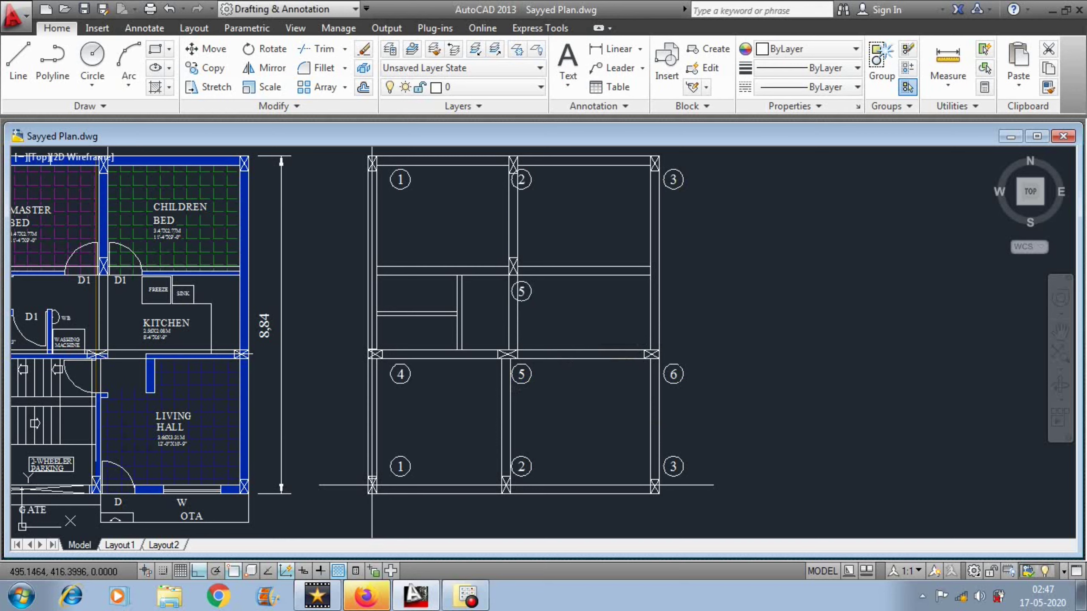
Move the circled 5 below the interior upper column to the right, clear of the wall lines
scroll(531, 291, up, 4)
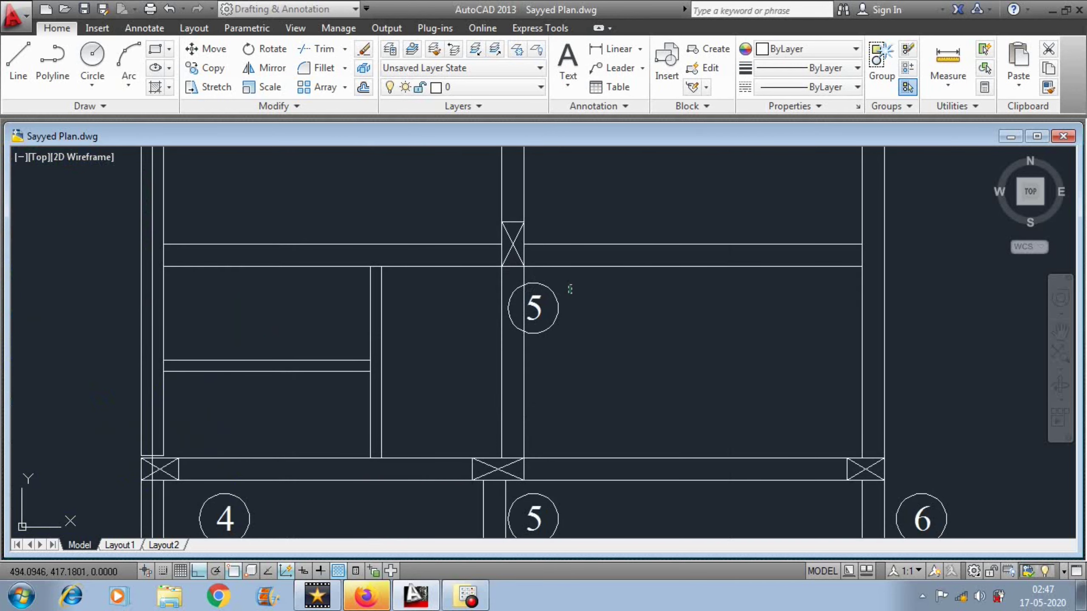
click(571, 285)
click(540, 325)
key(Return)
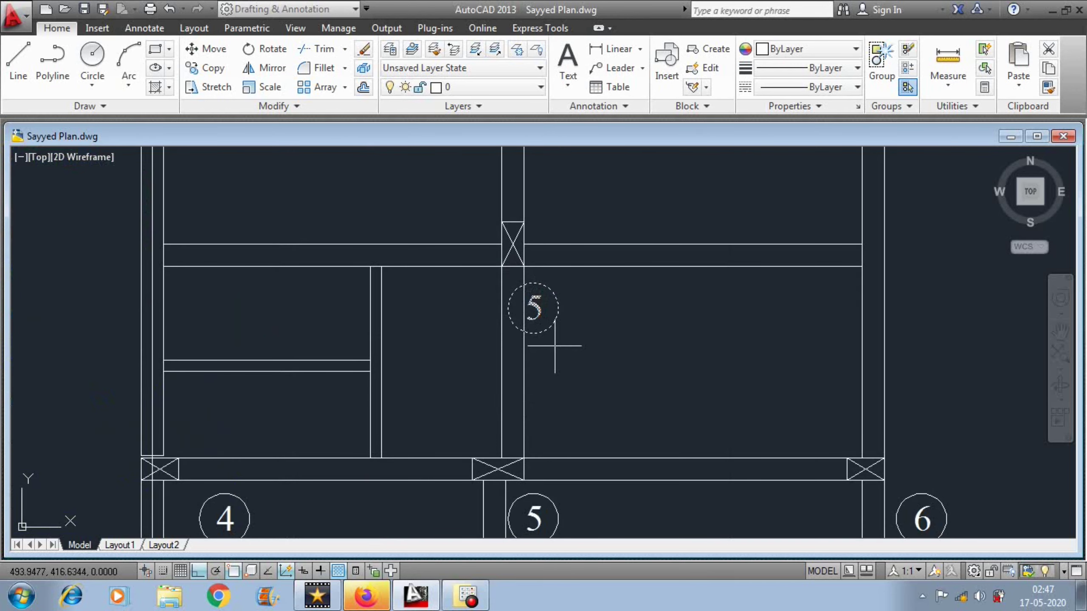
click(557, 356)
key(Escape)
Renumber the circled label below the interior upper column as 7
click(561, 305)
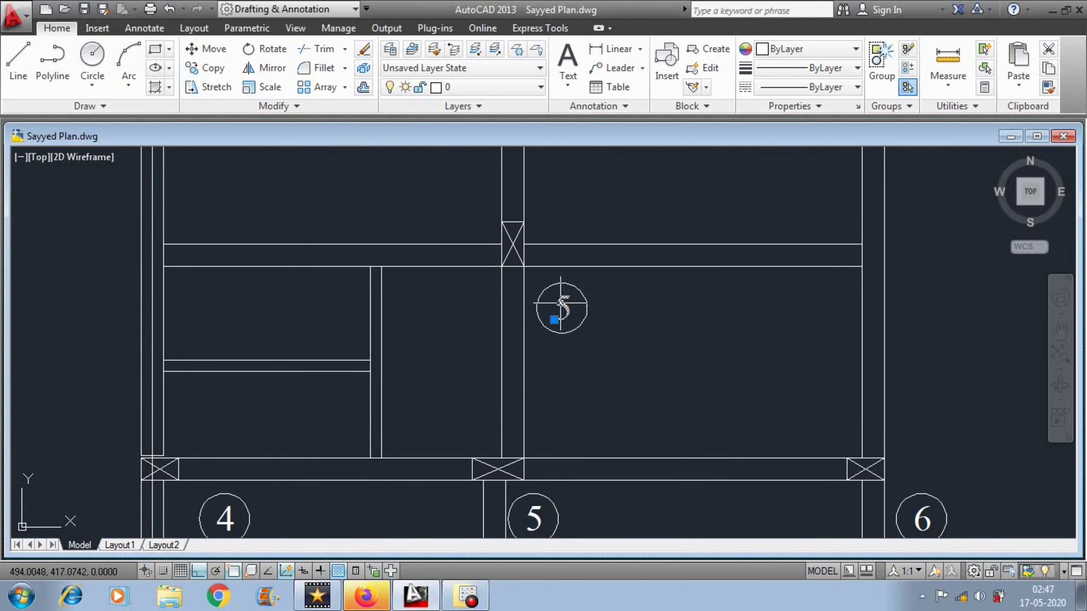
double_click(561, 307)
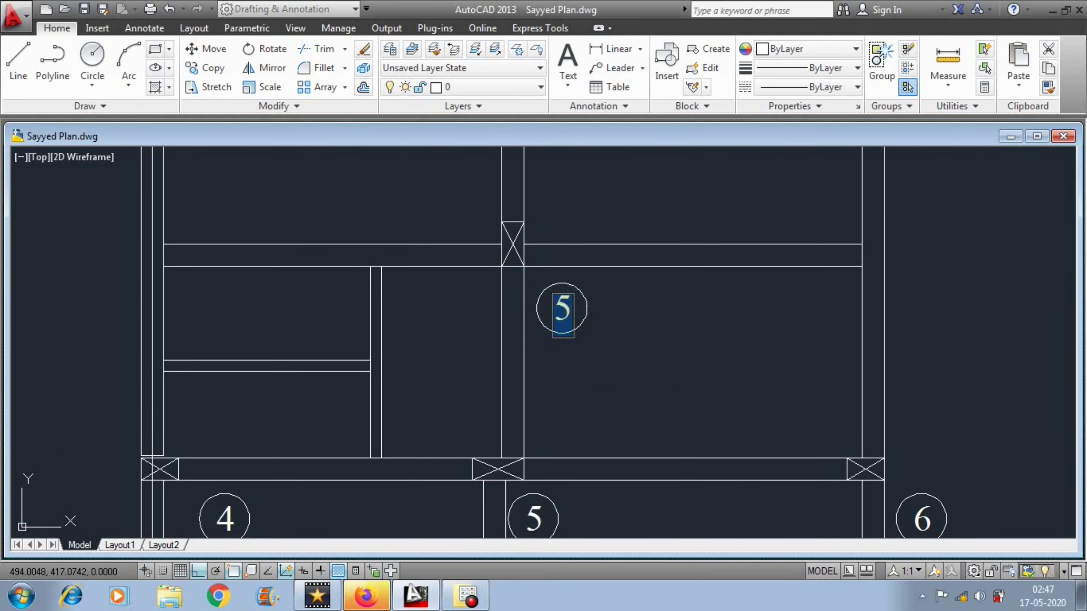
text(7)
key(Return)
scroll(549, 405, down, 4)
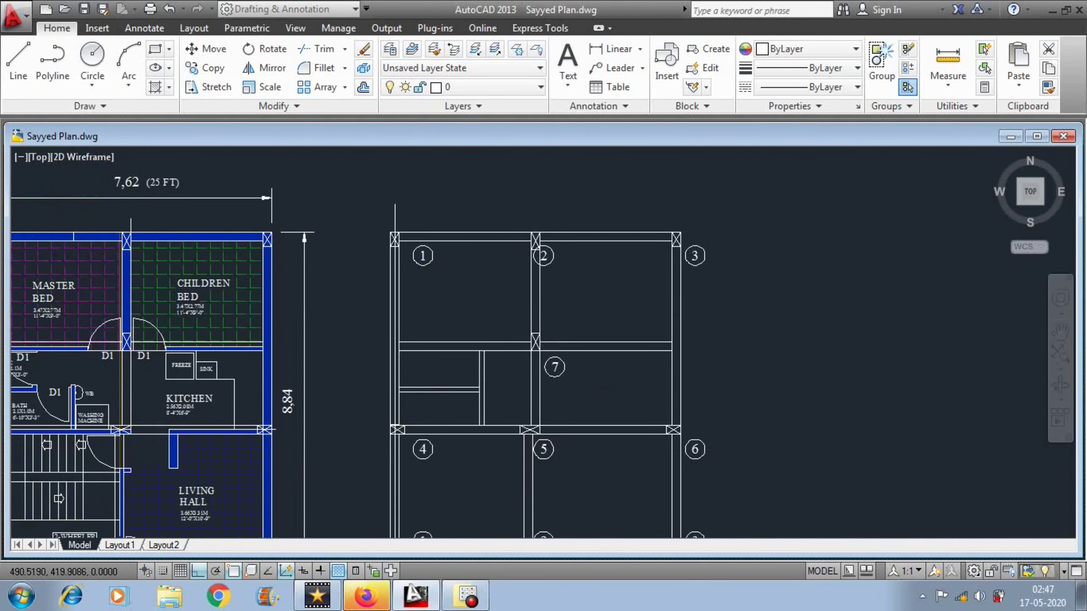
Renumber the three circled labels along the top row of columns as 8, 9 and 10 from left to right
scroll(422, 256, up, 2)
double_click(423, 256)
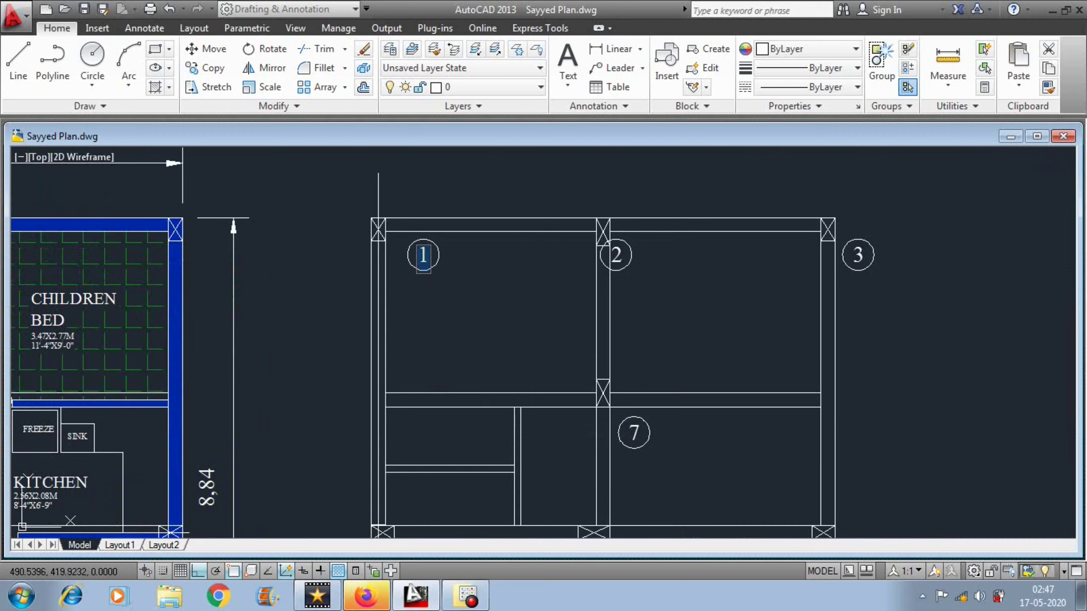
text(8)
key(Return)
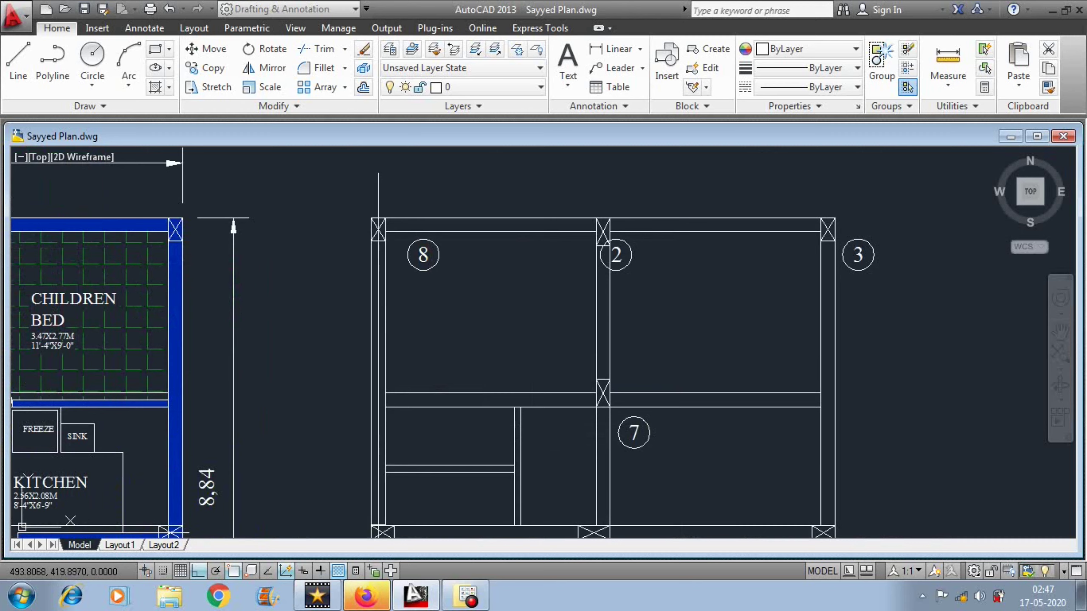
double_click(616, 256)
text(9)
key(Return)
double_click(858, 255)
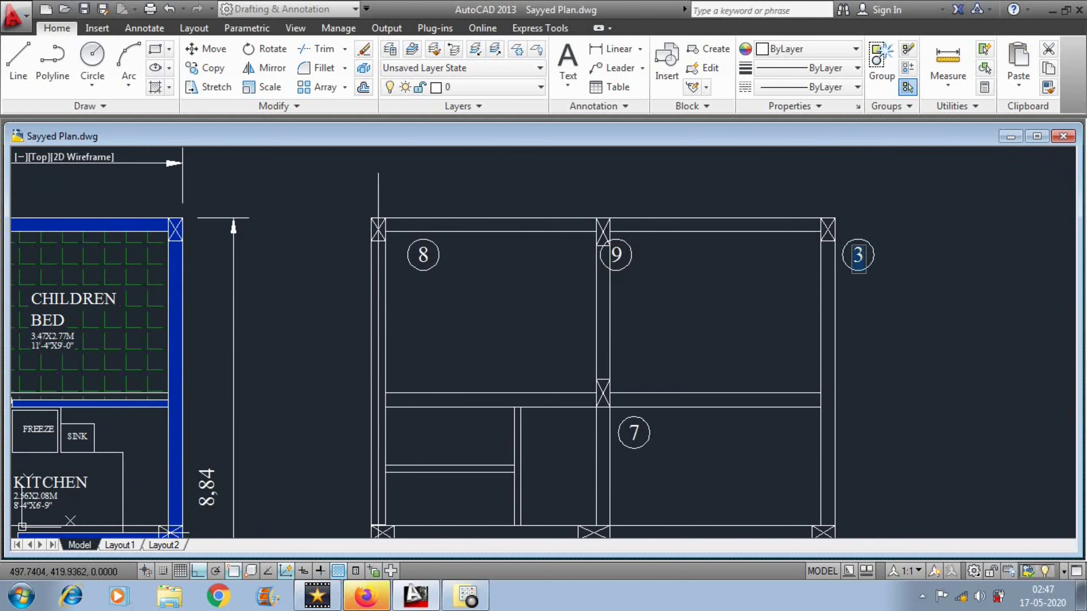
text(10)
key(Return)
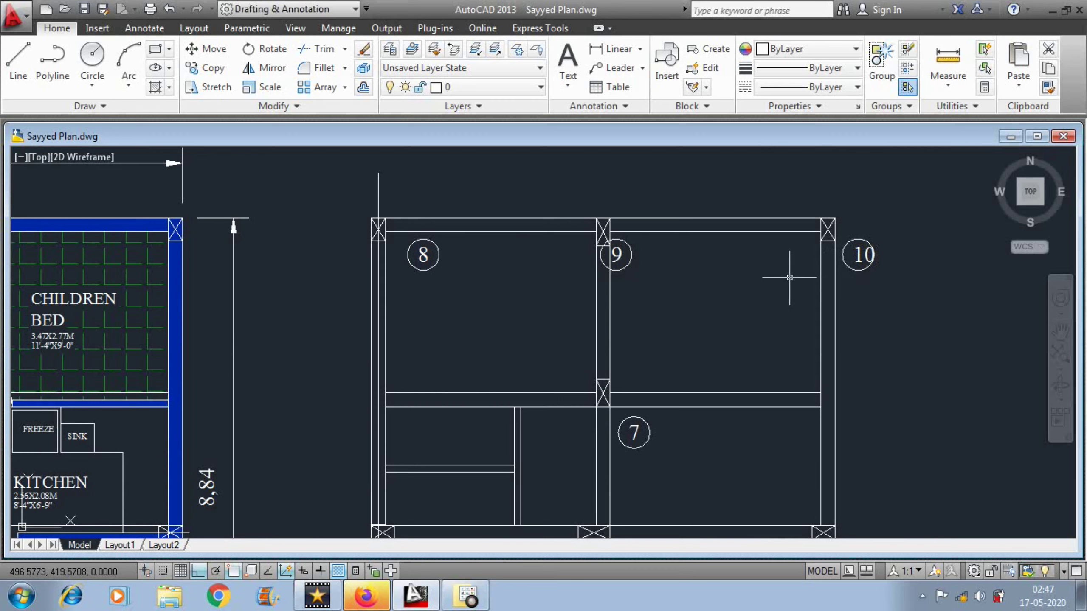
Move the circled 9 horizontally to the right, clear of the wall and in line with the circled 7
click(643, 252)
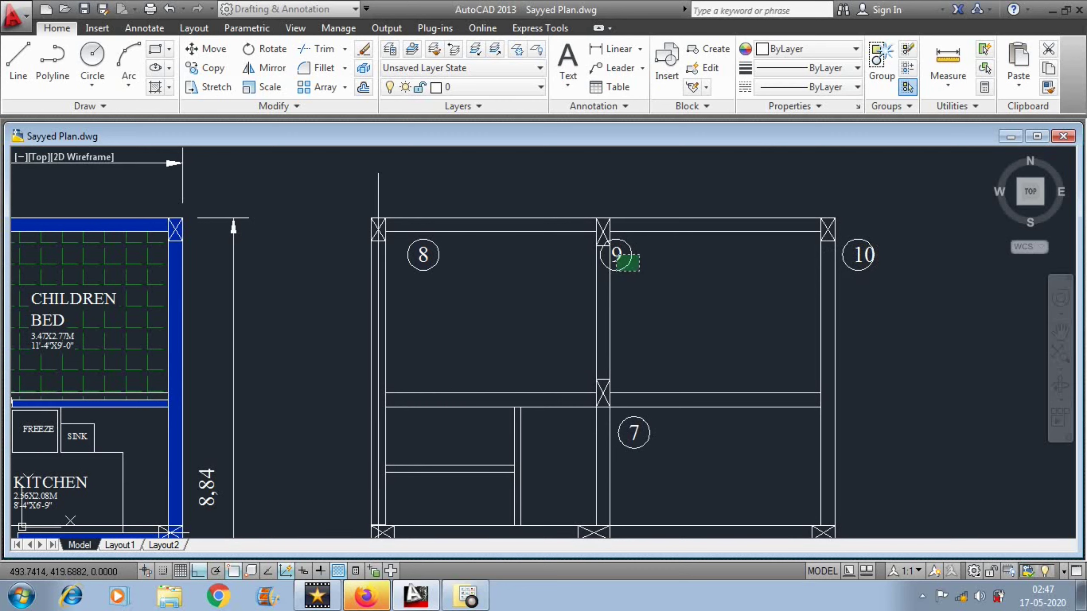
click(614, 271)
click(643, 302)
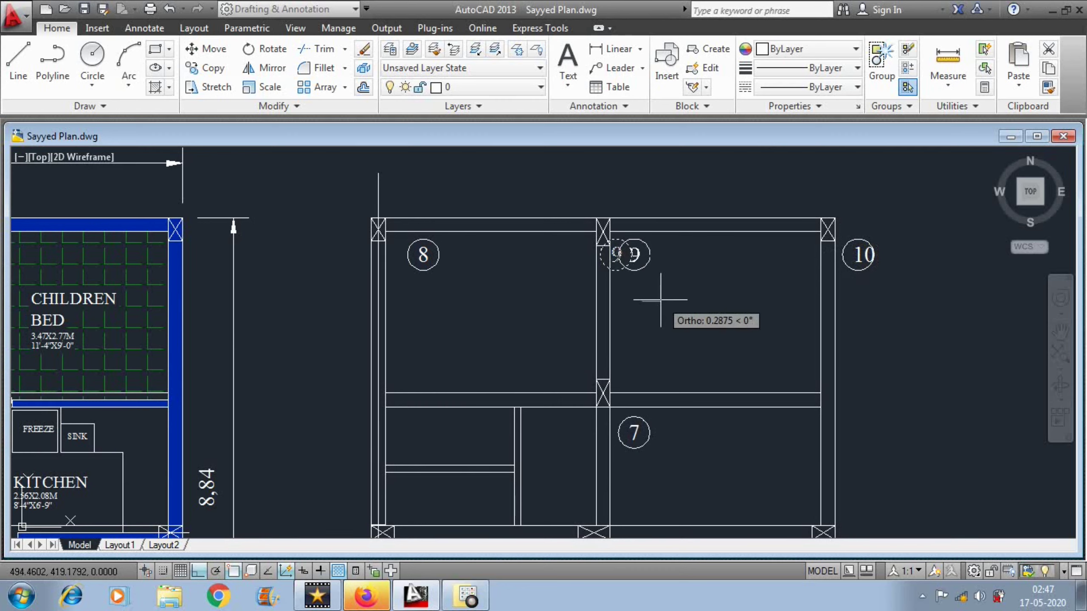
scroll(660, 299, down, 5)
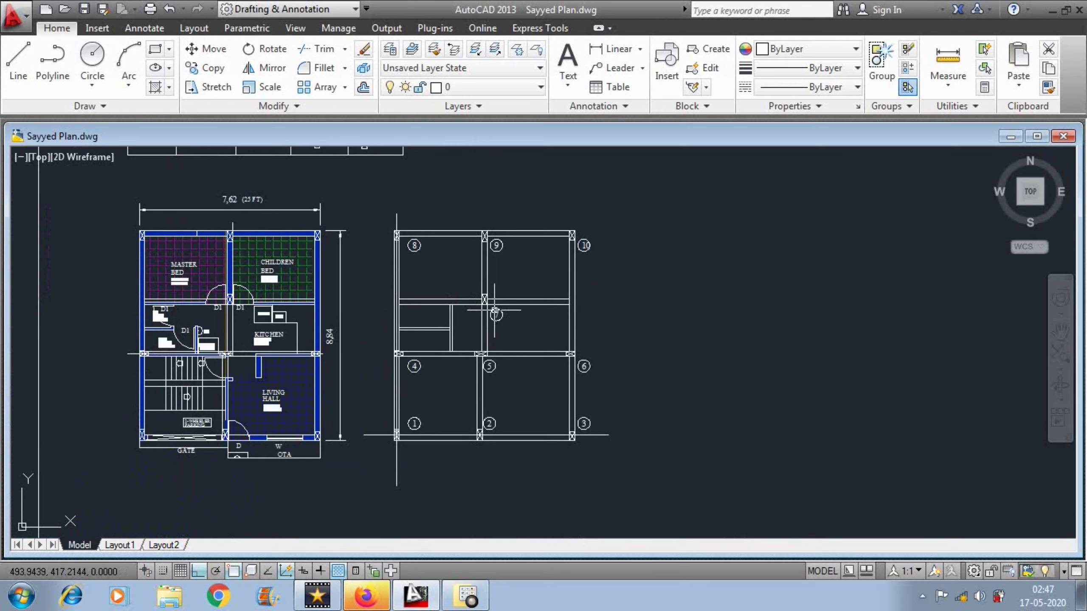
click(494, 311)
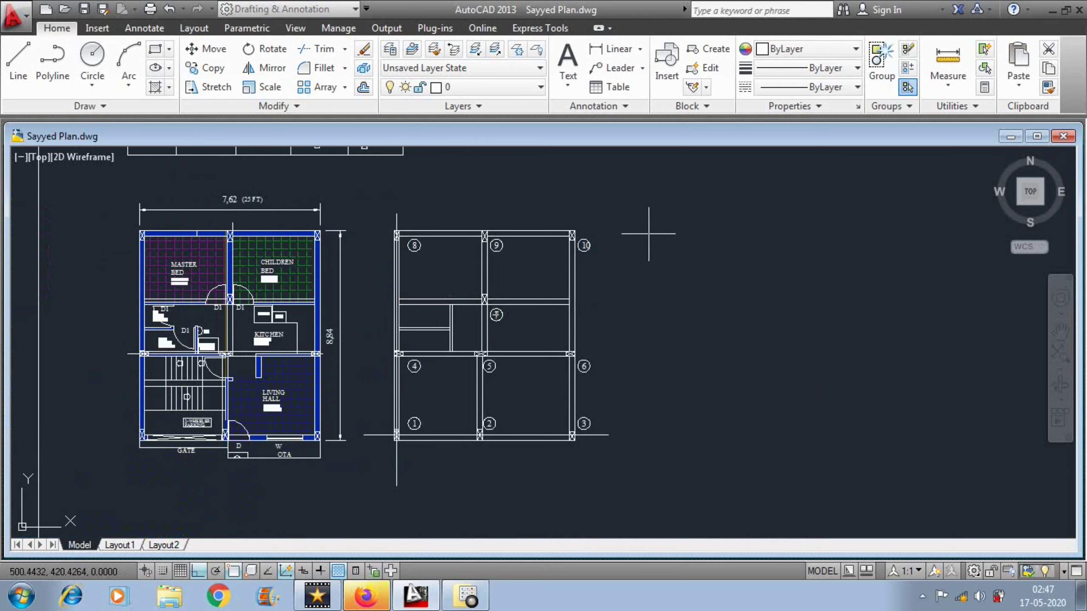
Draw a vertical line about 7.8 units long in the empty space to the right of the column layout
click(649, 419)
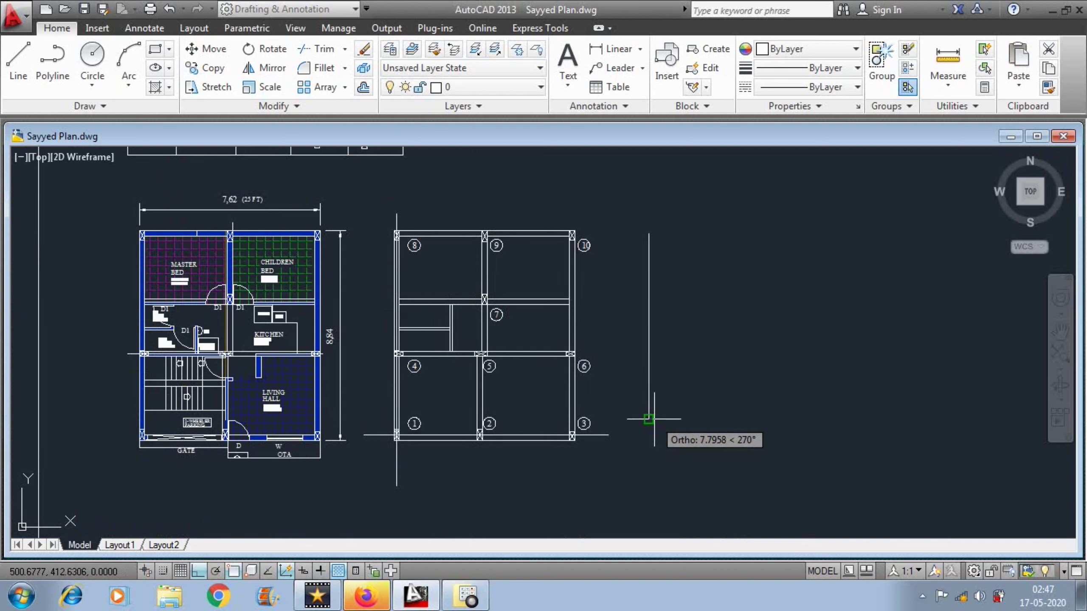
key(Escape)
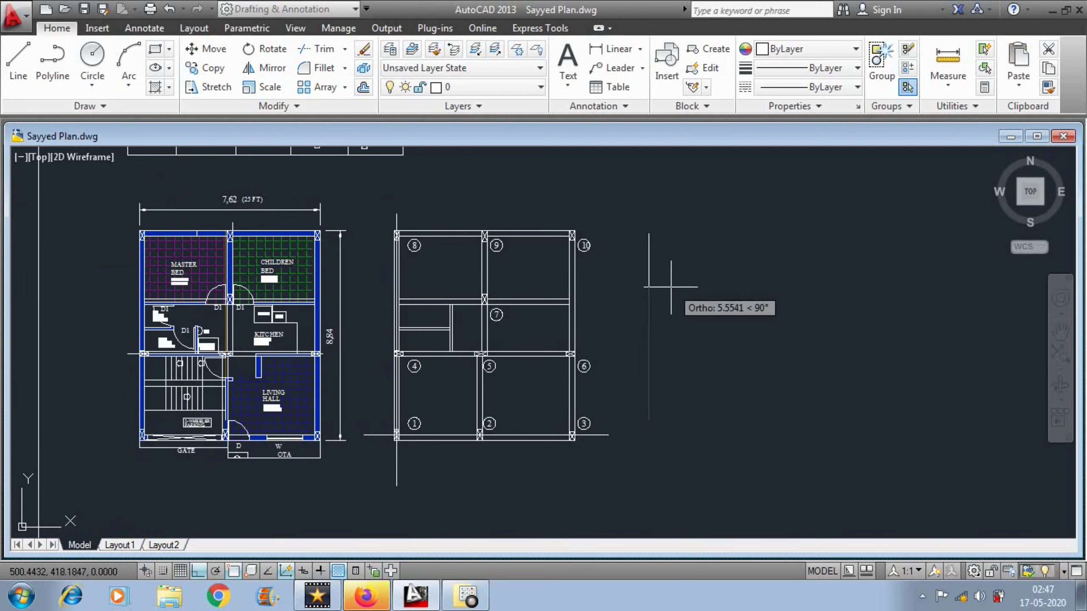
key(Escape)
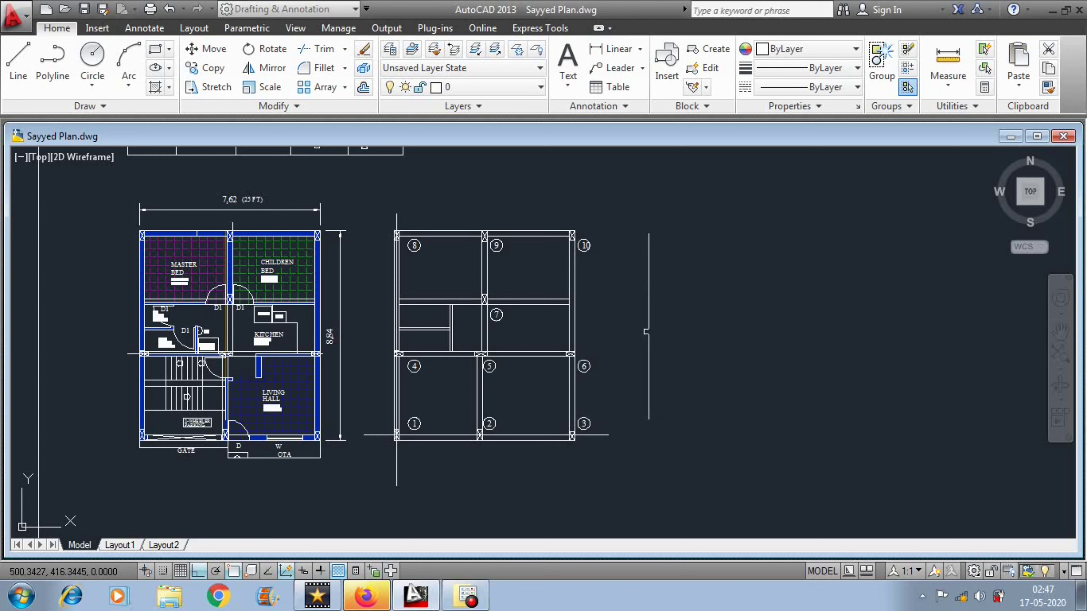
Copy the vertical line to the right three times, at about 0.9, 2.7 and 4.6 units, to form three table columns
click(648, 332)
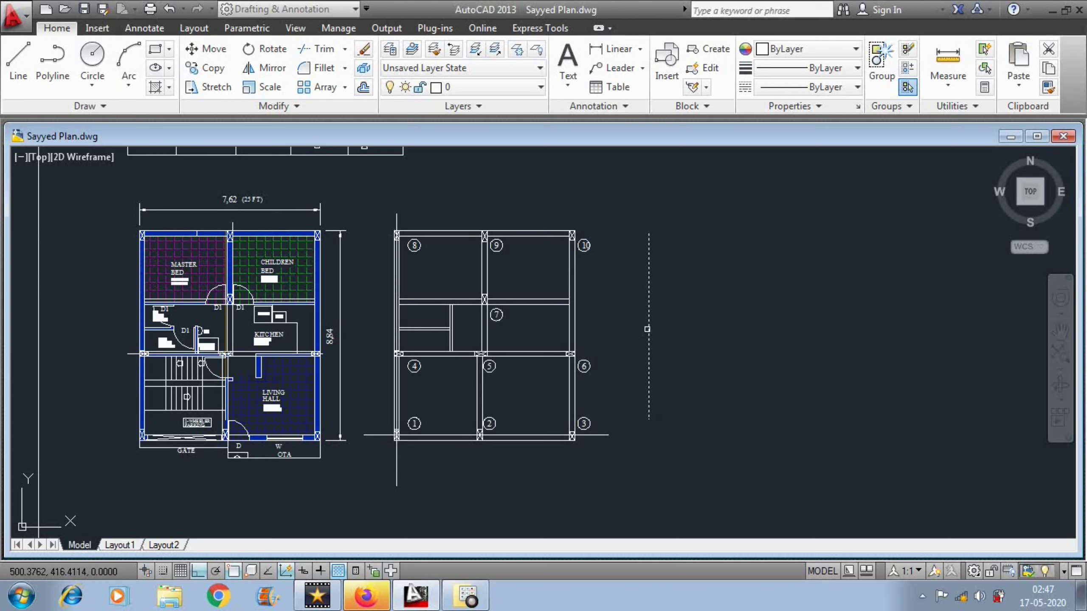
click(690, 333)
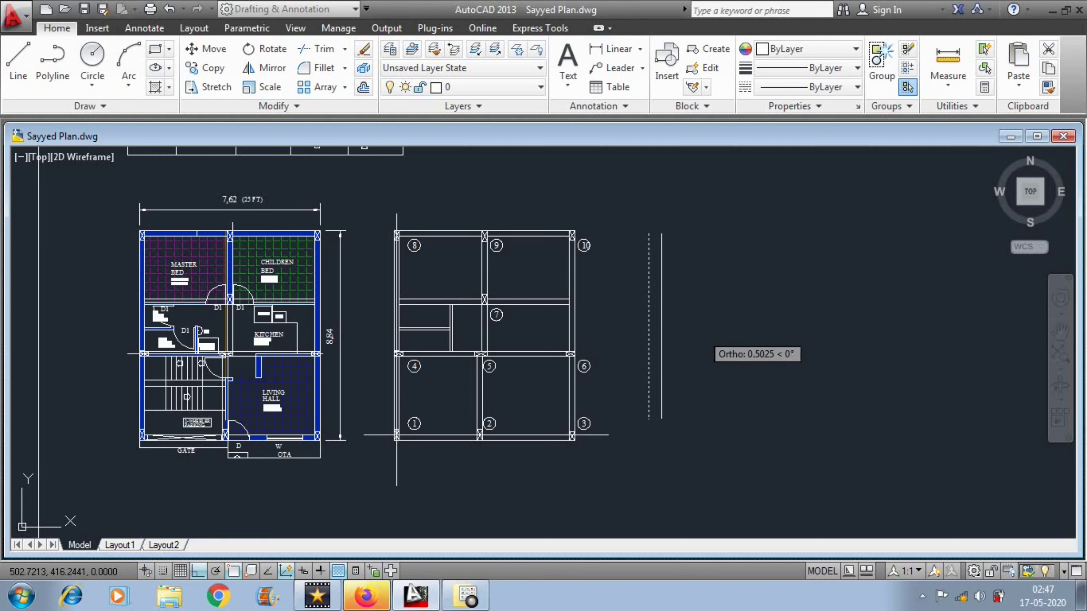
click(712, 333)
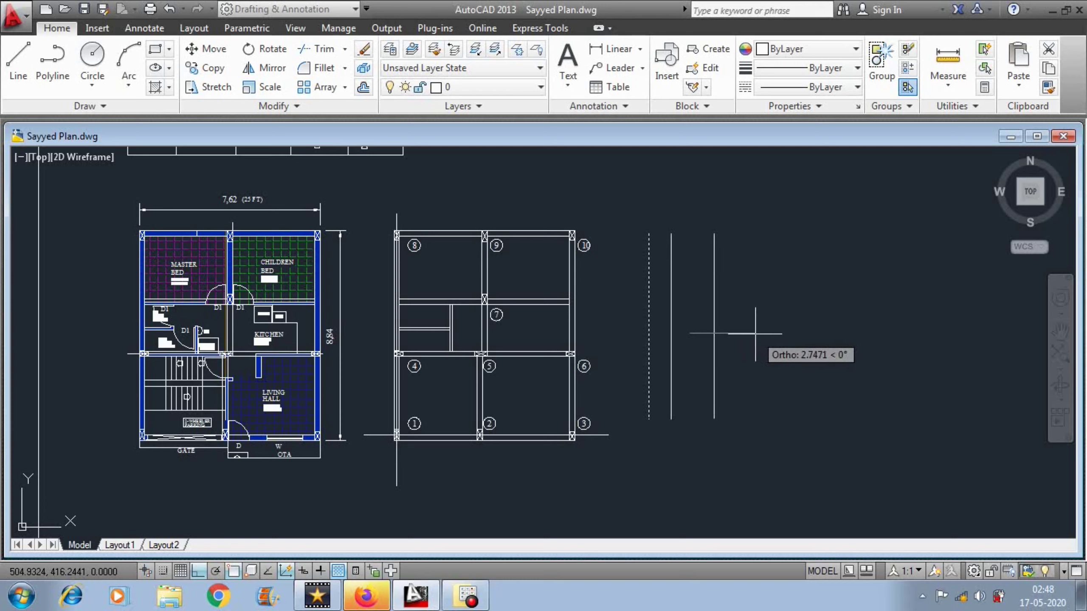
click(755, 334)
click(799, 334)
key(Return)
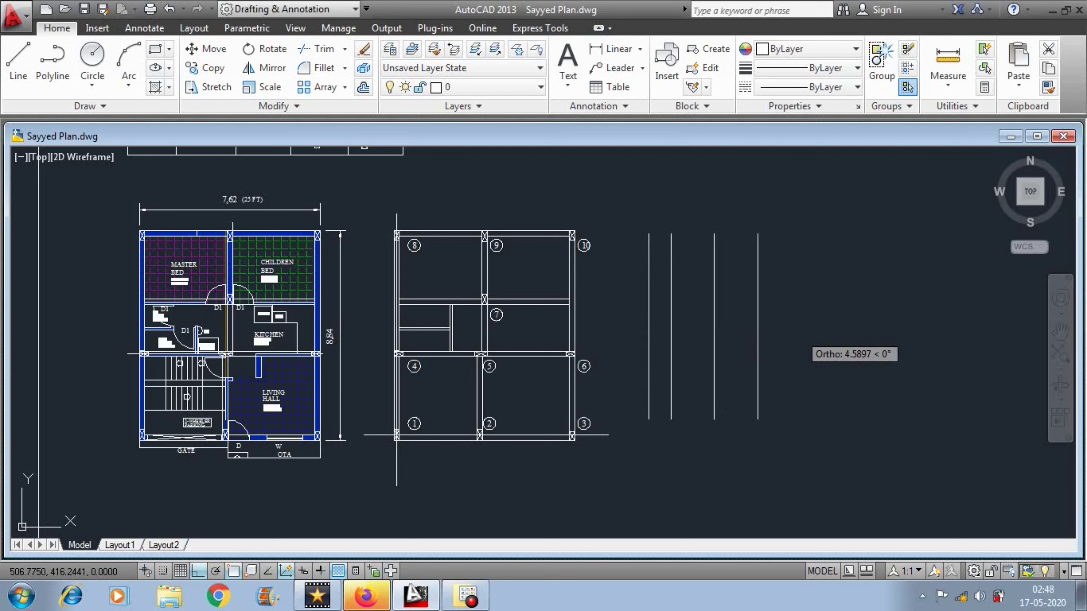
Draw a horizontal line across the upper ends of the vertical lines, from the first to the last
key(l)
key(Return)
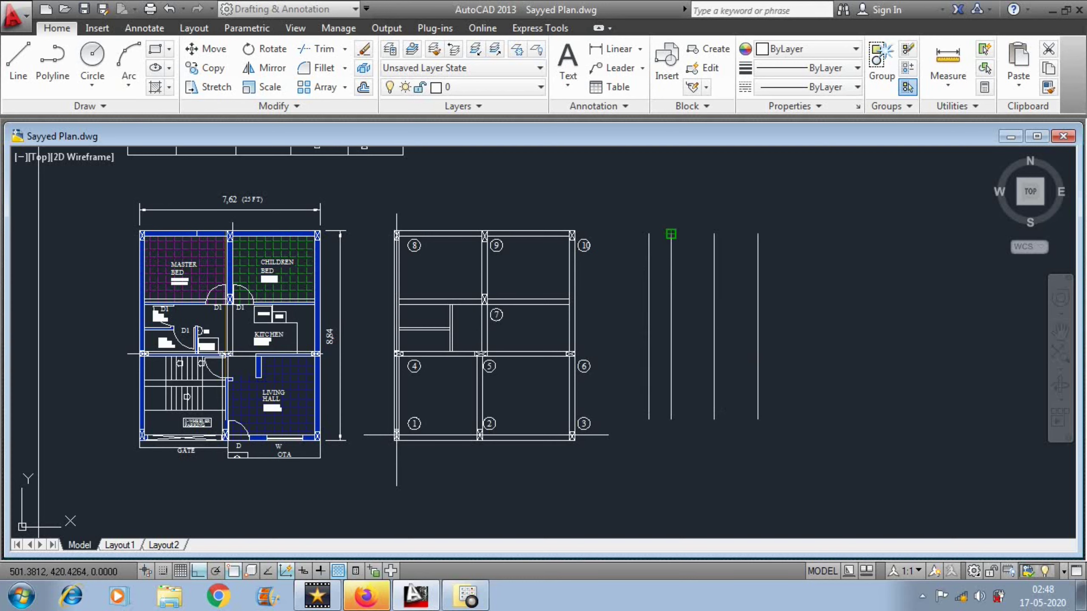
click(649, 234)
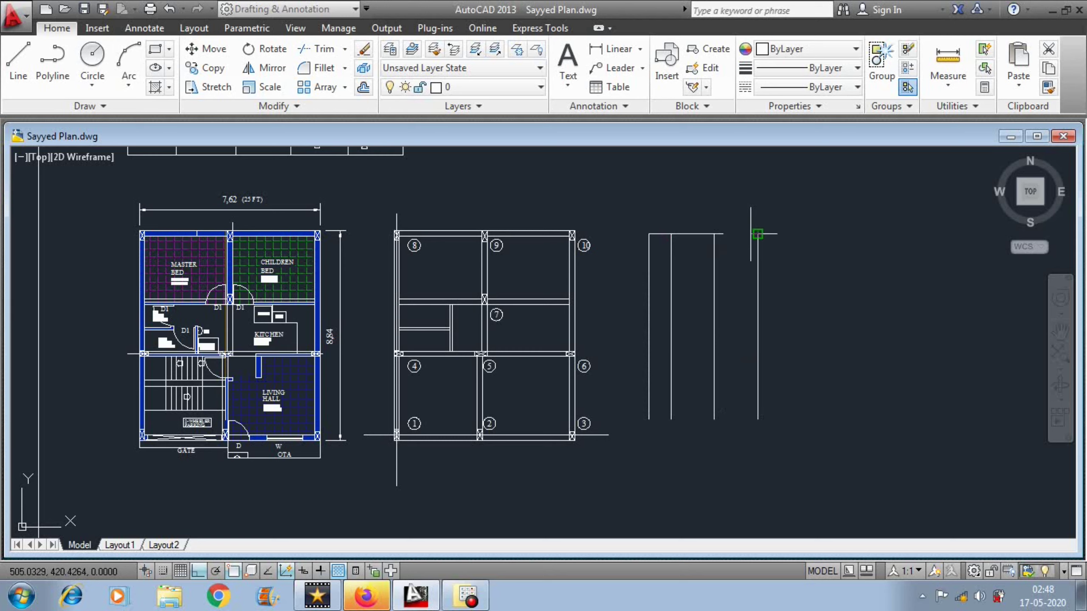
click(751, 234)
key(Return)
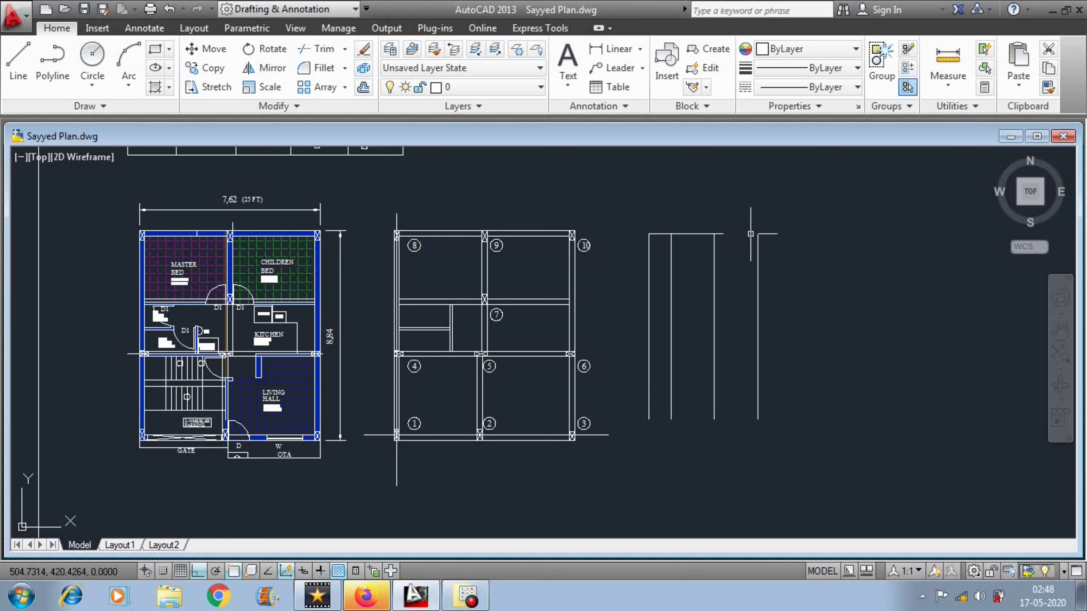
Copy the table's top line straight down about 0.8 units to form a header row
click(734, 256)
key(Return)
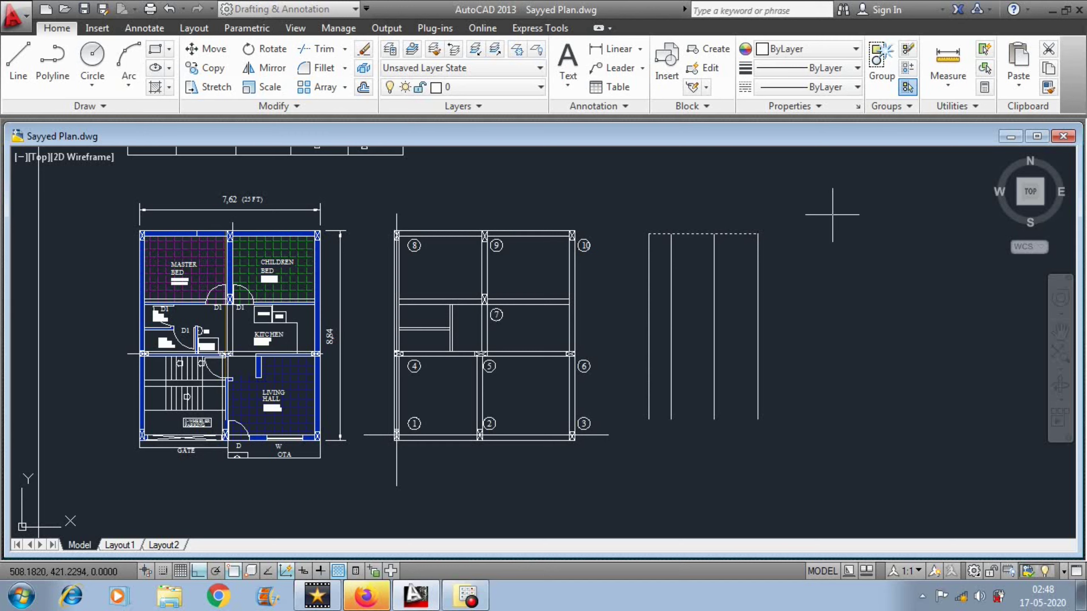
click(832, 215)
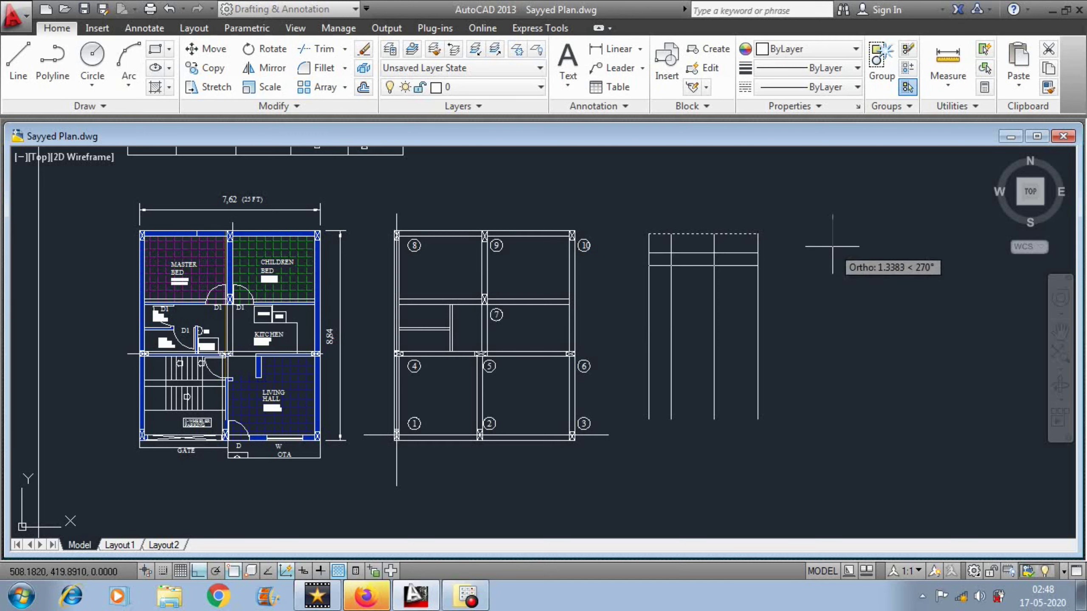
key(Escape)
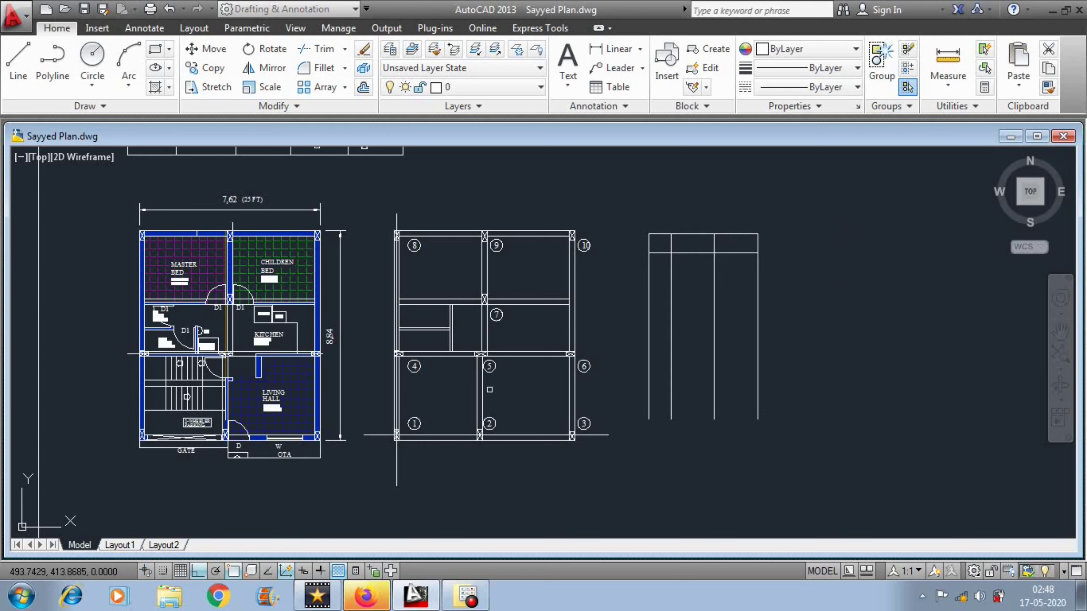
With Ortho off, copy the number 1 from the lower-left column label into the three header cells, centring it in the first cell
scroll(445, 405, up, 4)
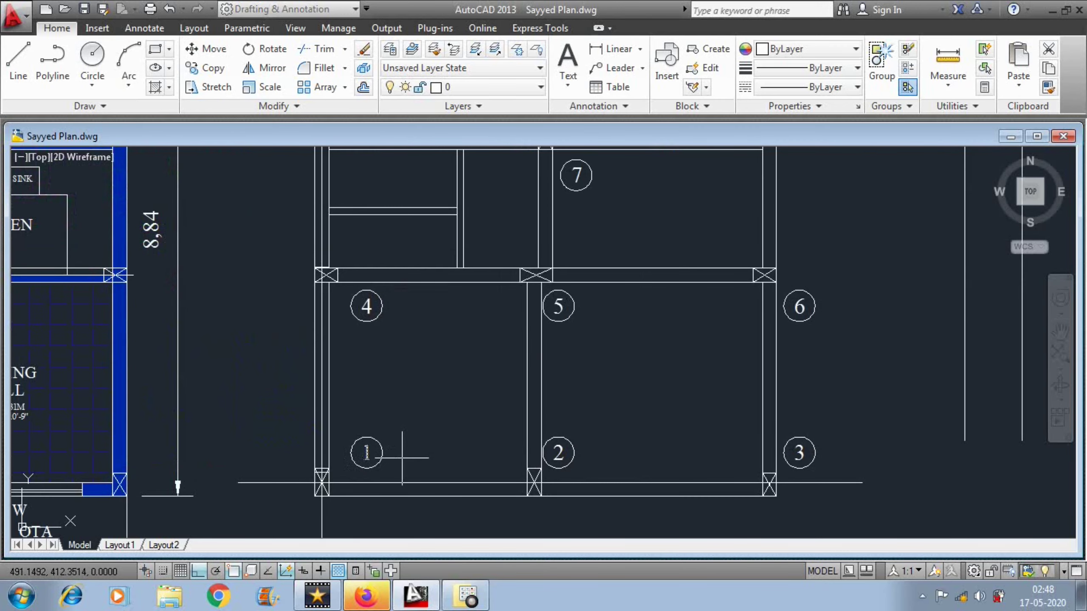
scroll(428, 446, down, 6)
scroll(574, 343, up, 4)
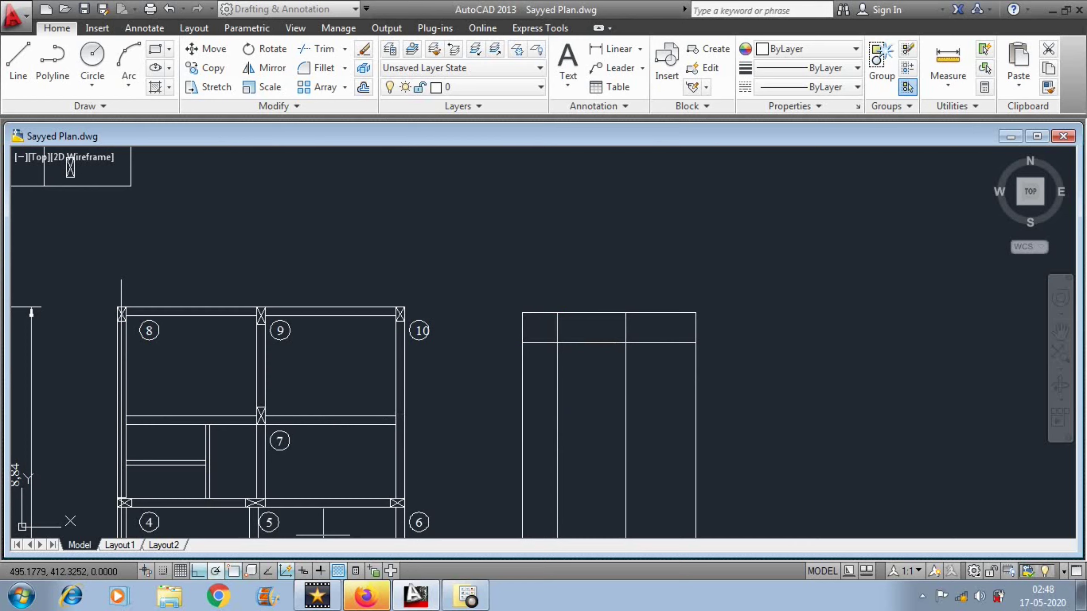
click(198, 571)
scroll(545, 335, up, 4)
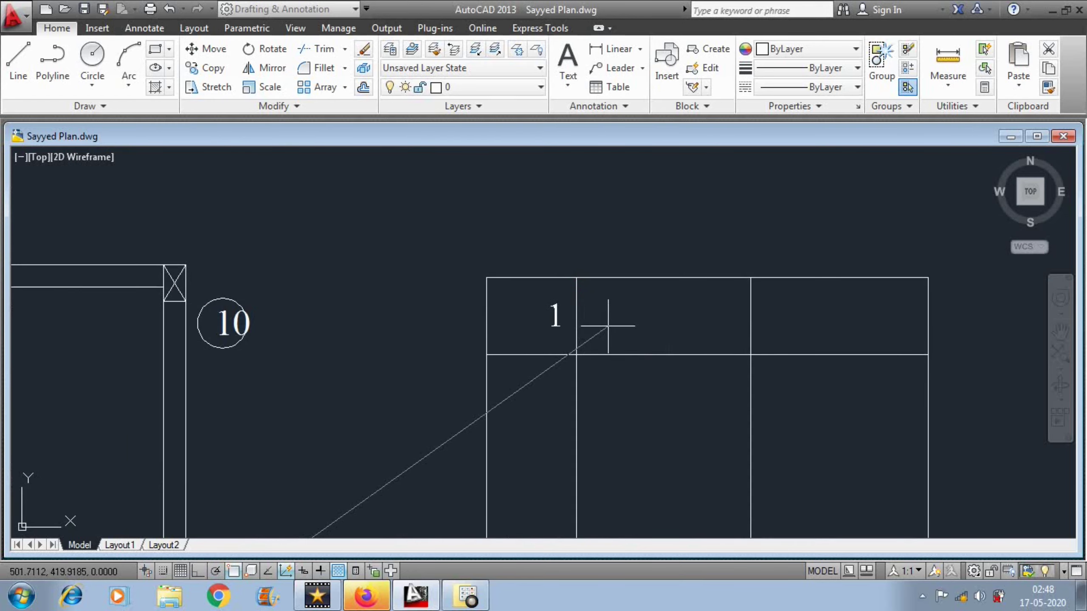
click(688, 322)
click(849, 320)
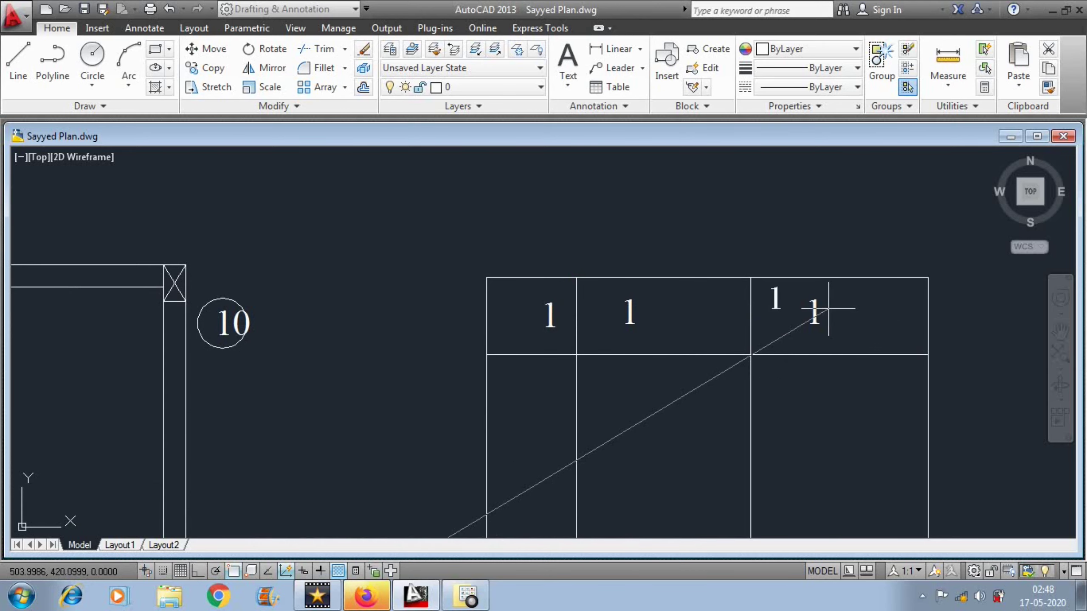
scroll(829, 311, down, 2)
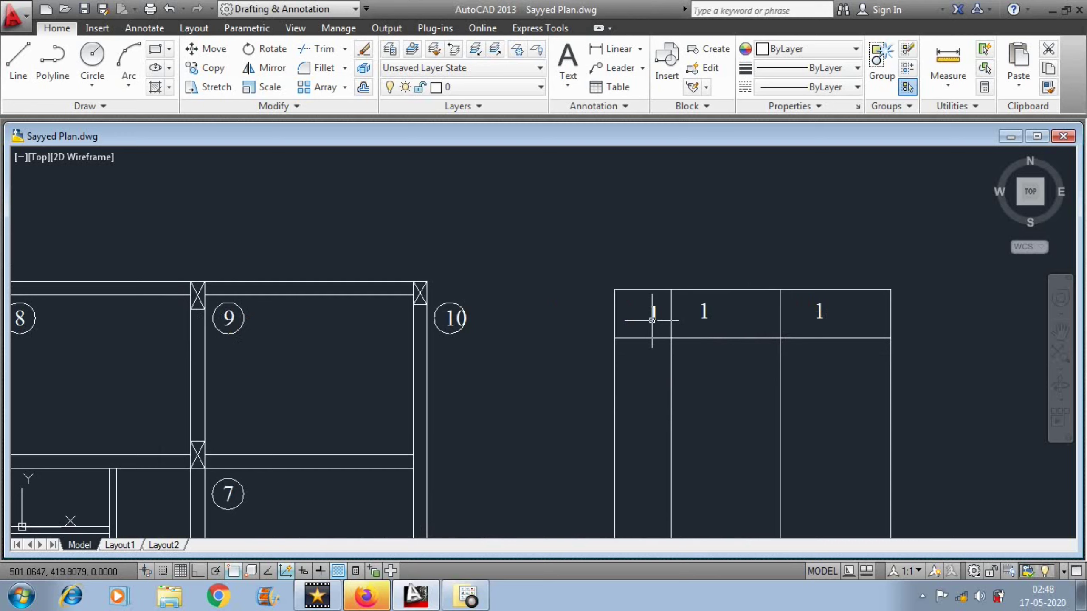
key(Escape)
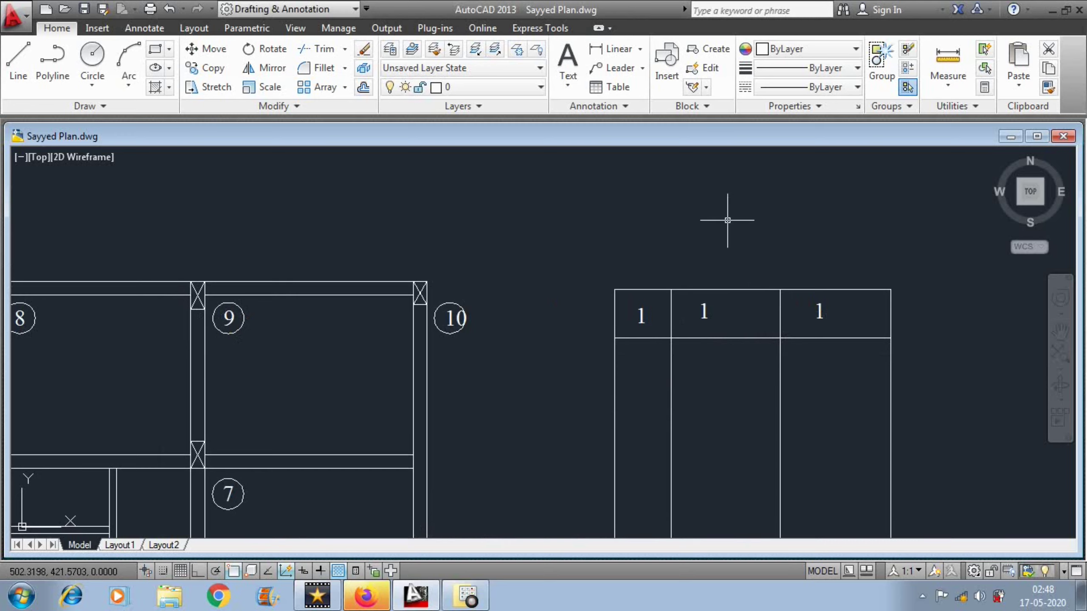
Change the number in the first header cell of the table to COL
double_click(641, 316)
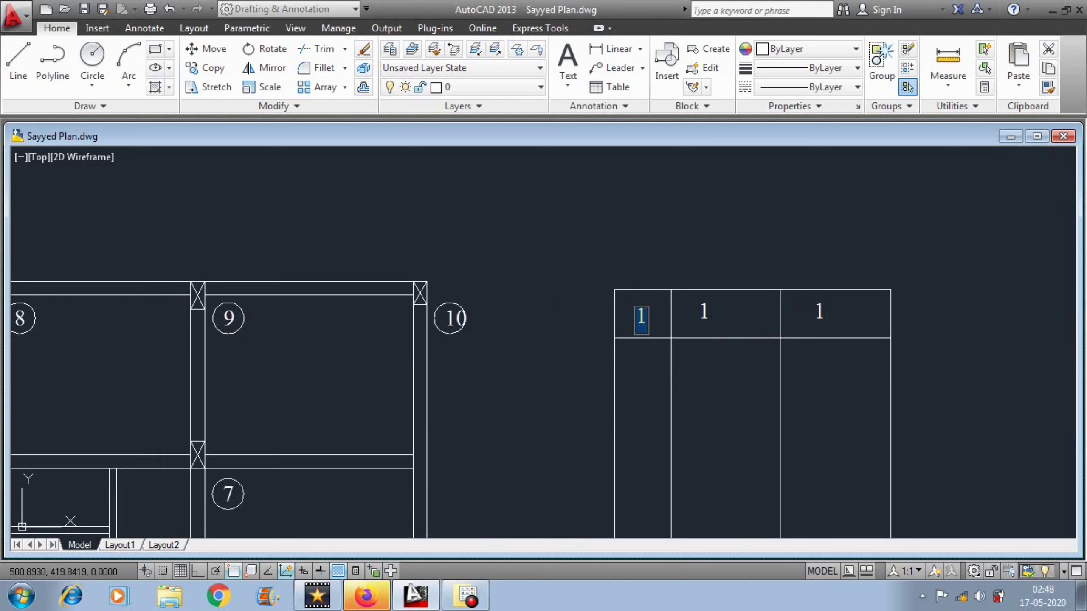
text(col.)
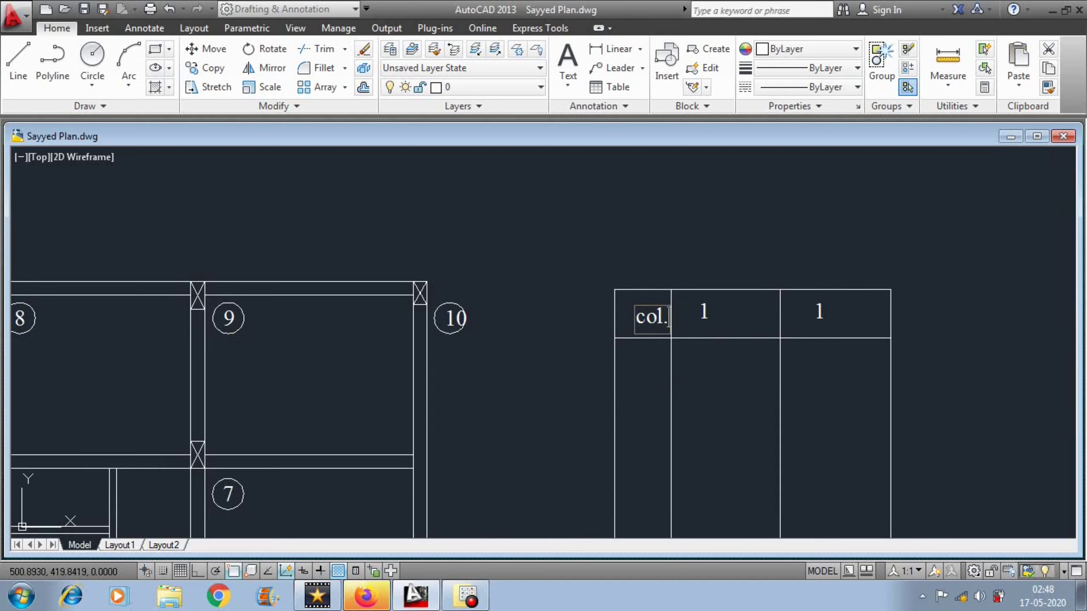
text(n)
key(BackSpace)
key(BackSpace)
key(BackSpace)
key(BackSpace)
key(BackSpace)
key(BackSpace)
text(COL)
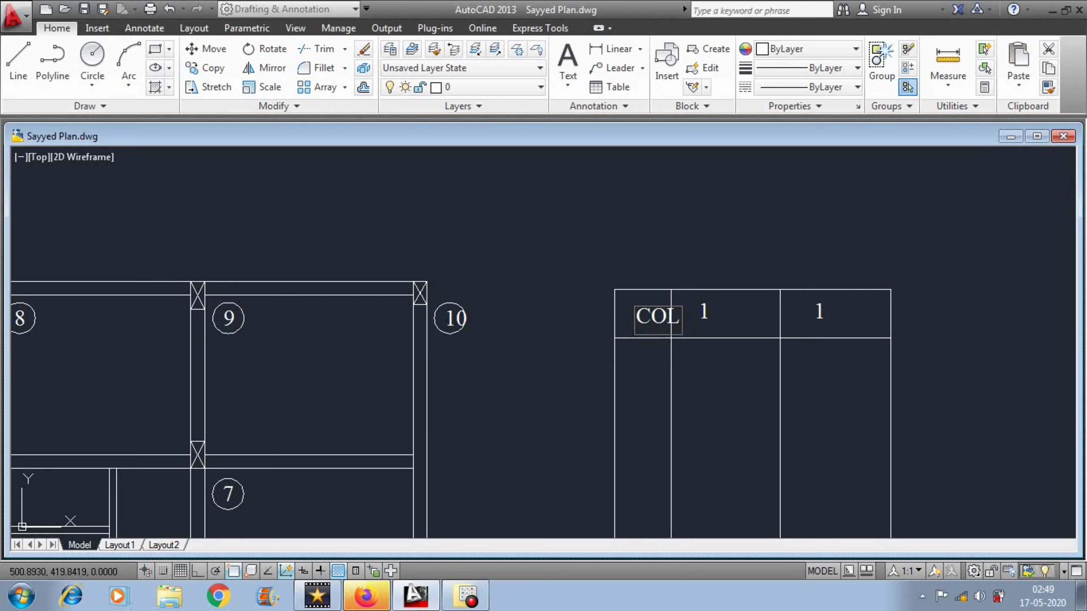
key(Return)
key(Return)
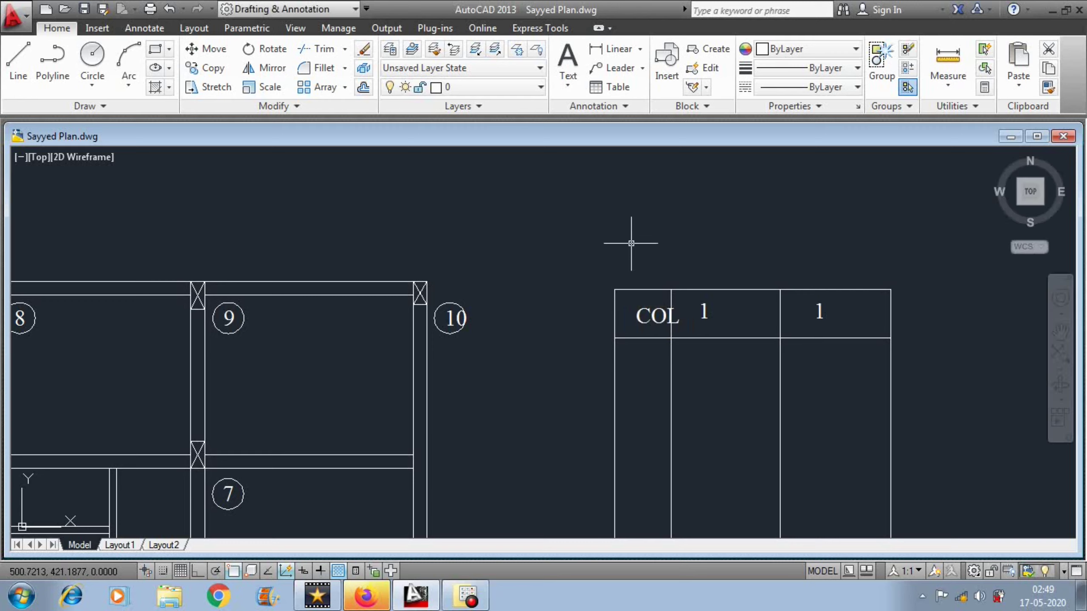
Move the COL text slightly left so it sits centred in the first header cell
text(m)
key(Return)
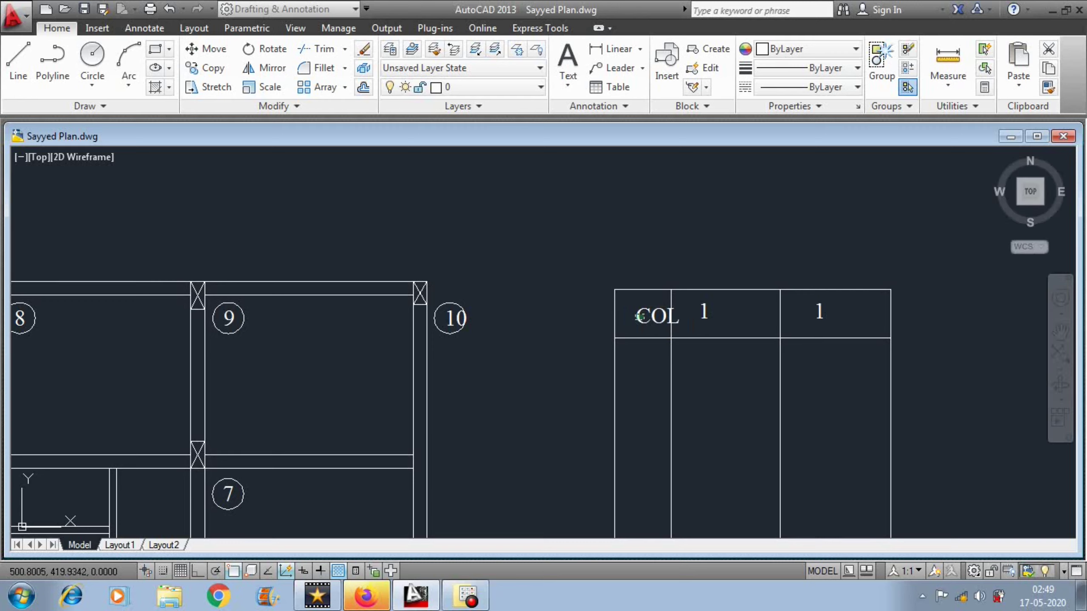
click(639, 315)
key(Return)
click(683, 228)
click(672, 223)
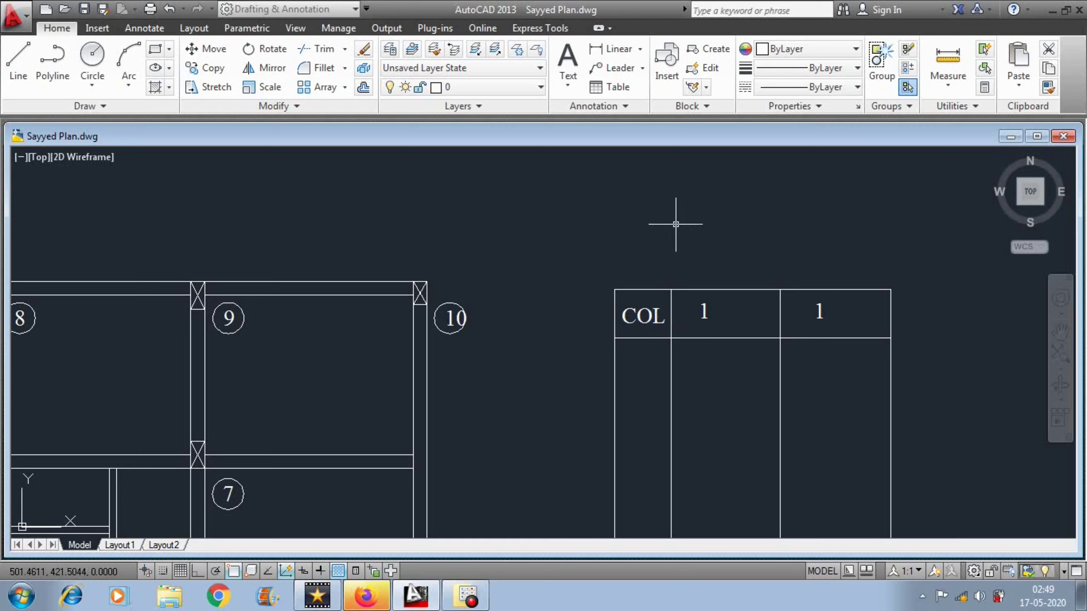
Change the second header cell's text to X-CORD and the third's to Z-CORD
click(703, 311)
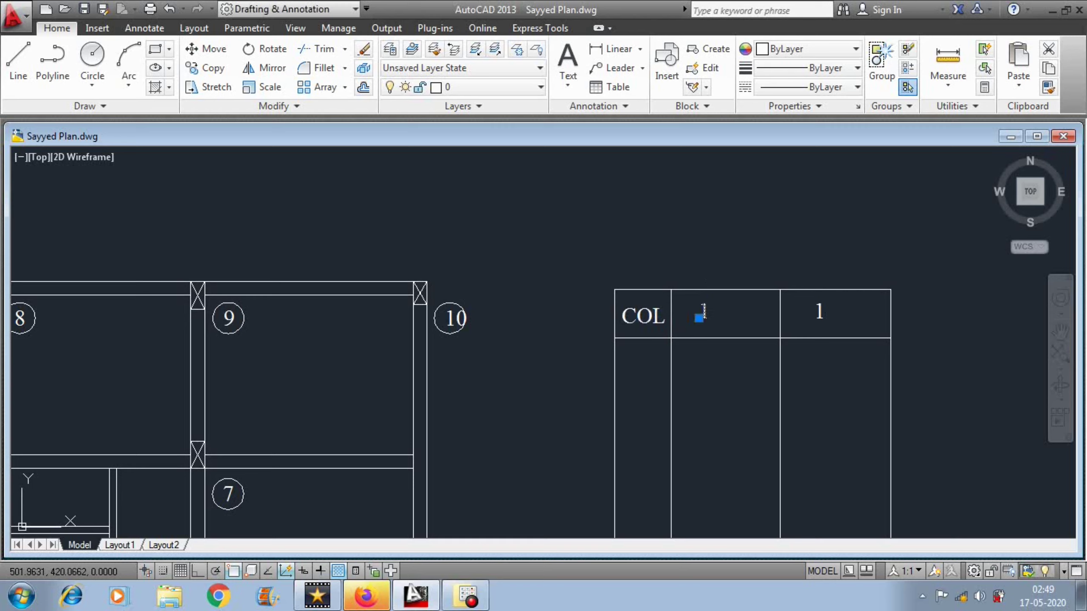
text(X)
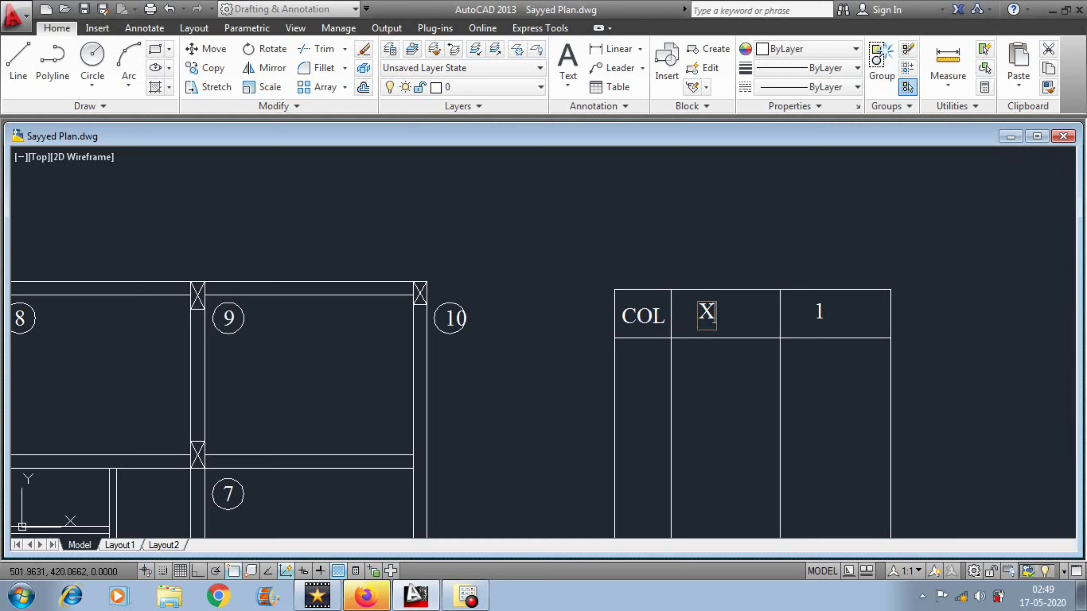
text(-COR)
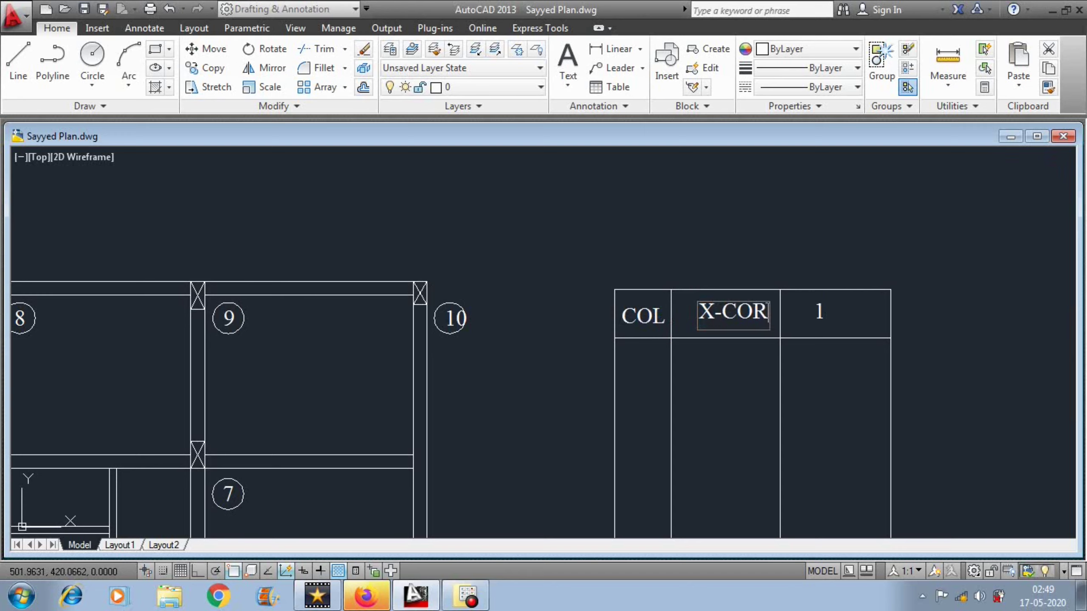
text(D)
key(Return)
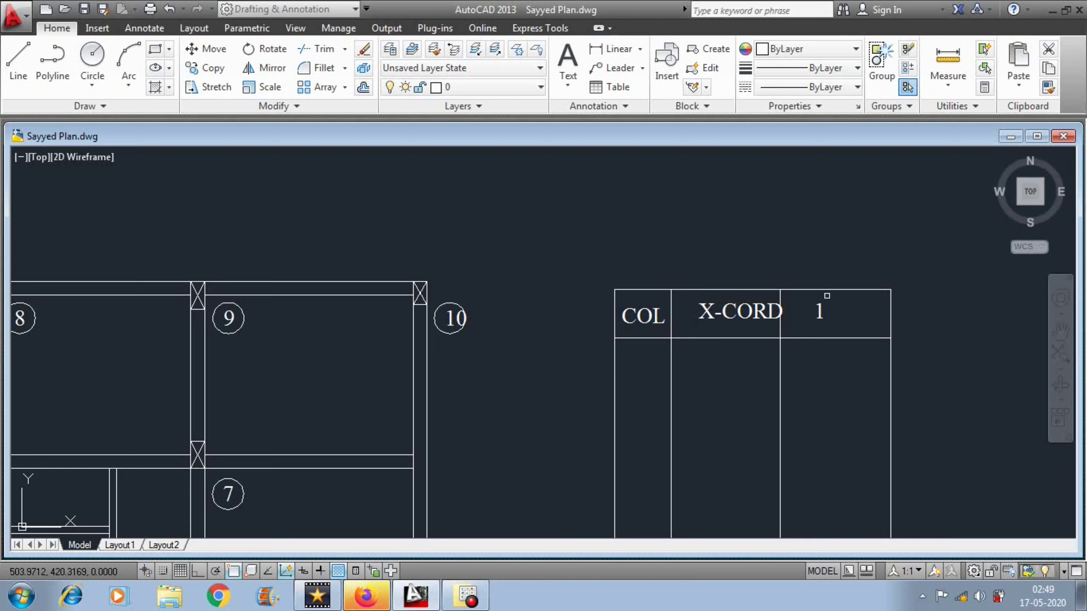
double_click(819, 312)
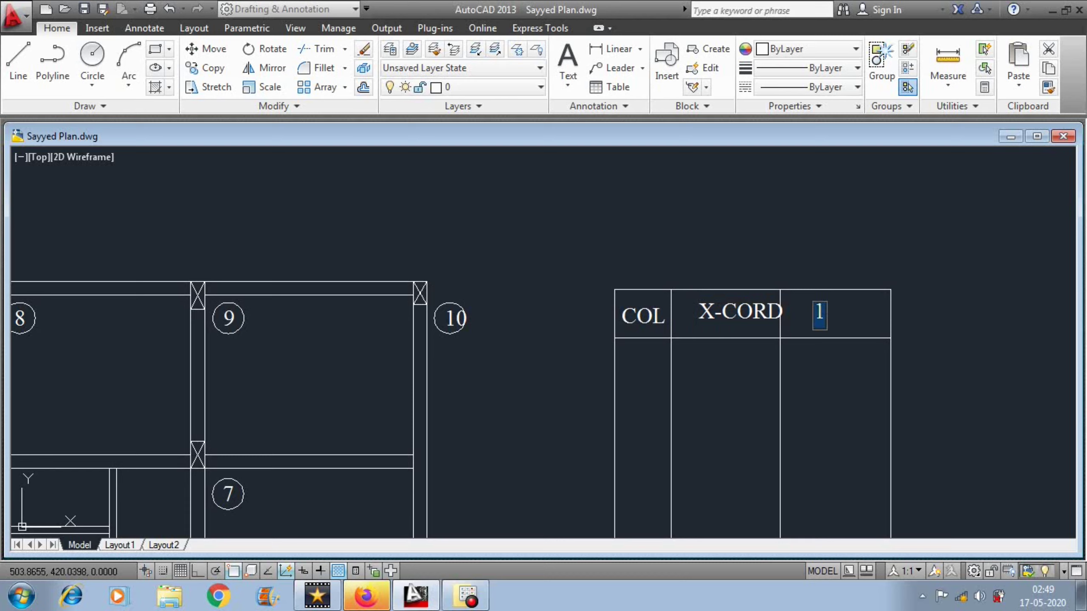
text(Z-CORD)
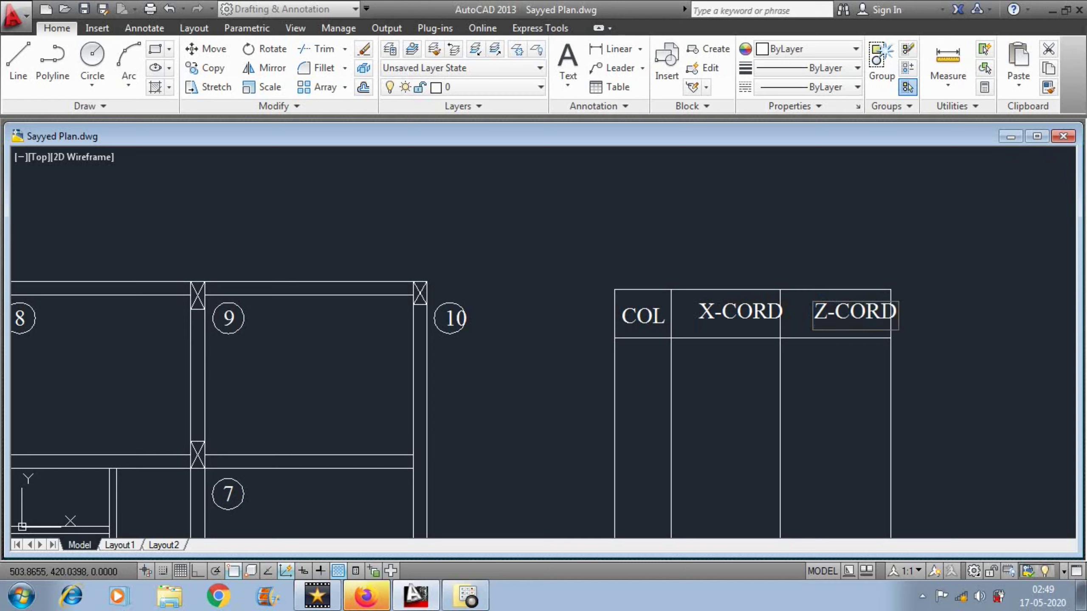
click(781, 237)
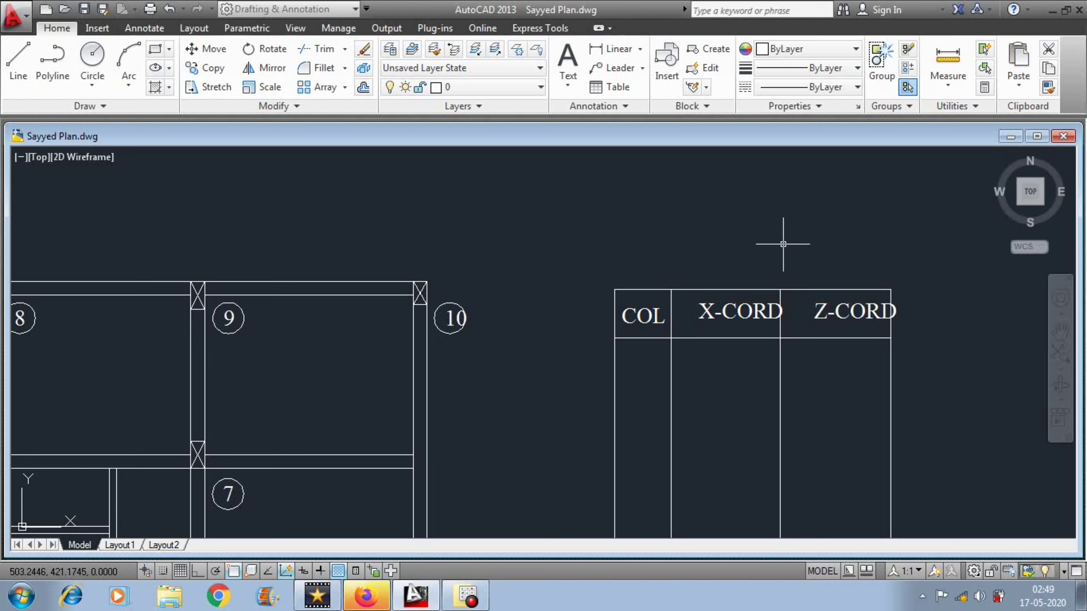
Move the X-CORD and Z-CORD texts together slightly left so both fit inside their header cells
text(m)
key(Return)
click(730, 312)
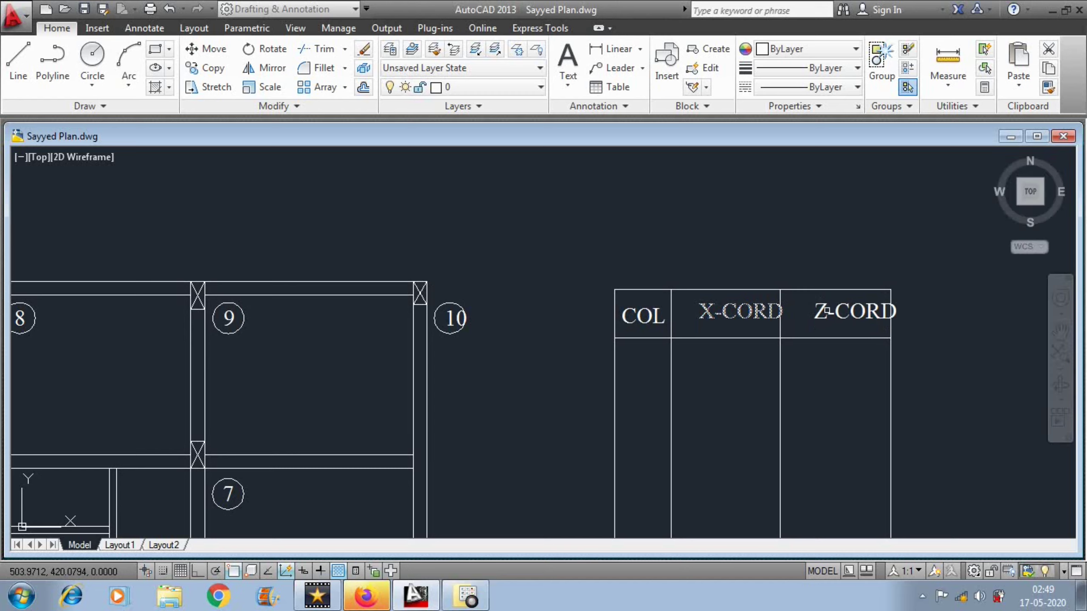
click(815, 310)
key(Return)
click(815, 195)
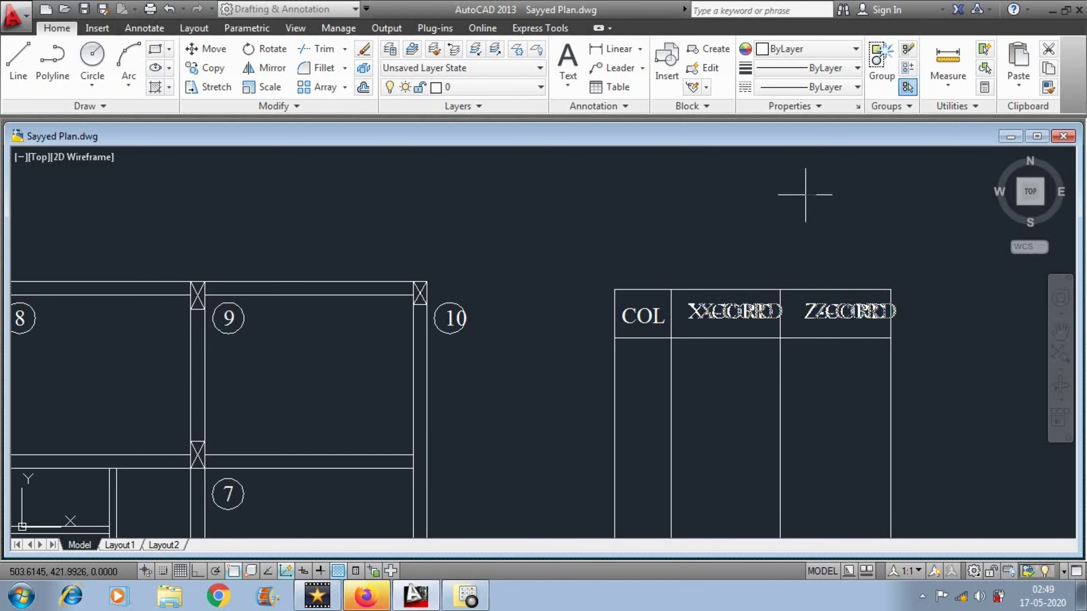
click(803, 195)
Copy the three header texts down into ten rows about 0.6 units apart, turning Ortho on to keep the copies aligned
scroll(642, 247, down, 3)
scroll(646, 274, up, 2)
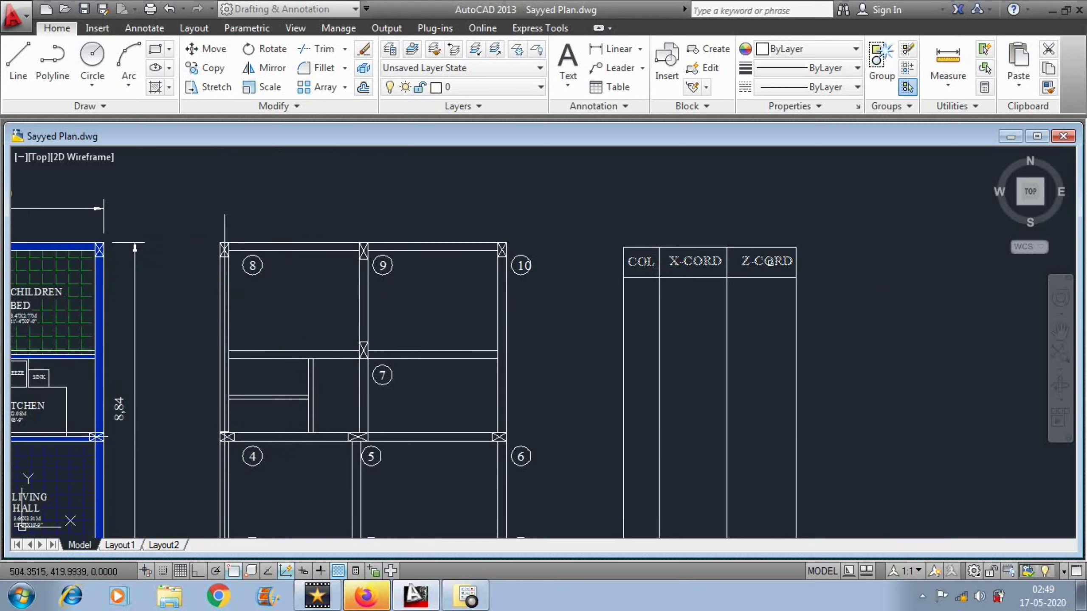
click(861, 254)
click(860, 289)
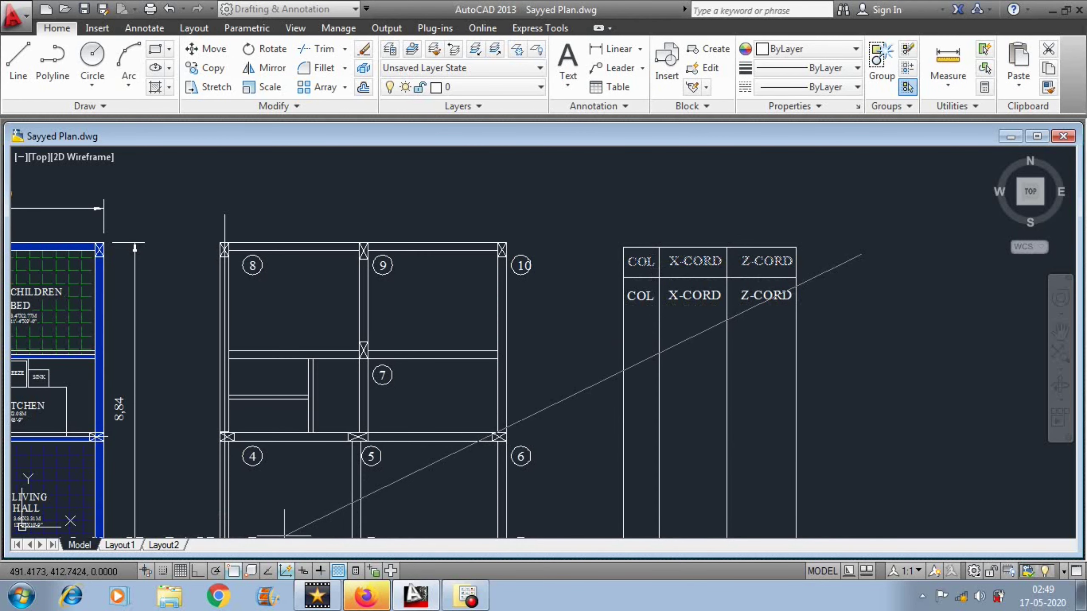
key(F8)
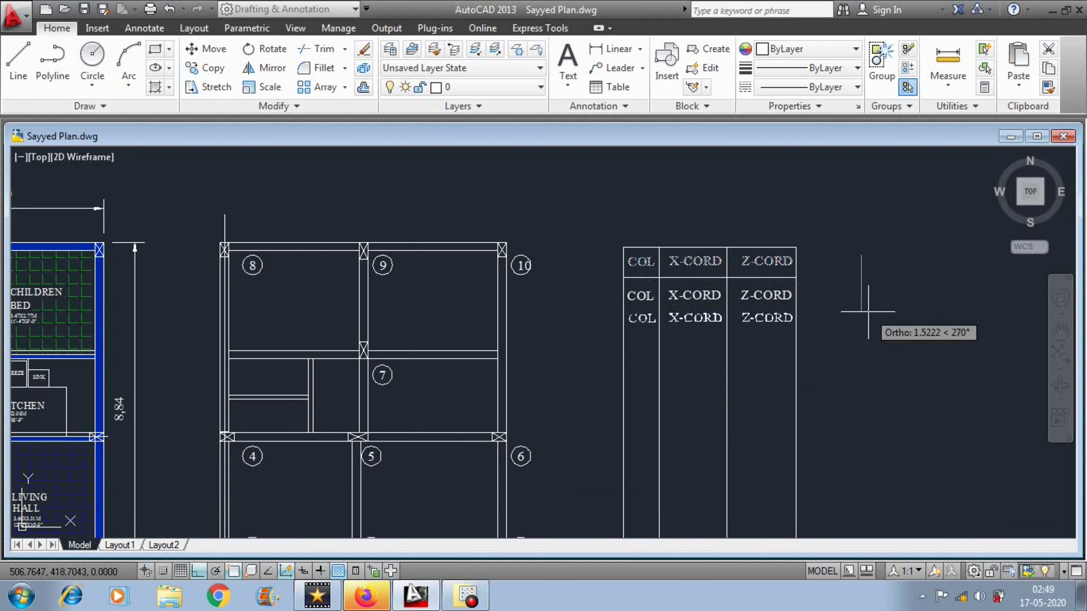
click(855, 311)
click(865, 336)
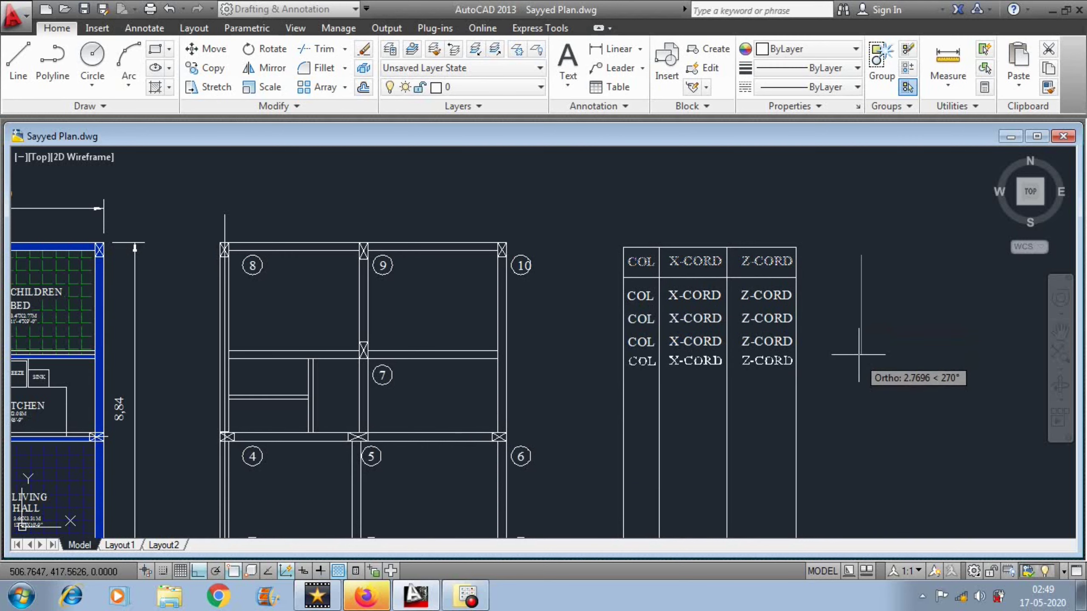
scroll(859, 359, down, 2)
scroll(861, 328, up, 4)
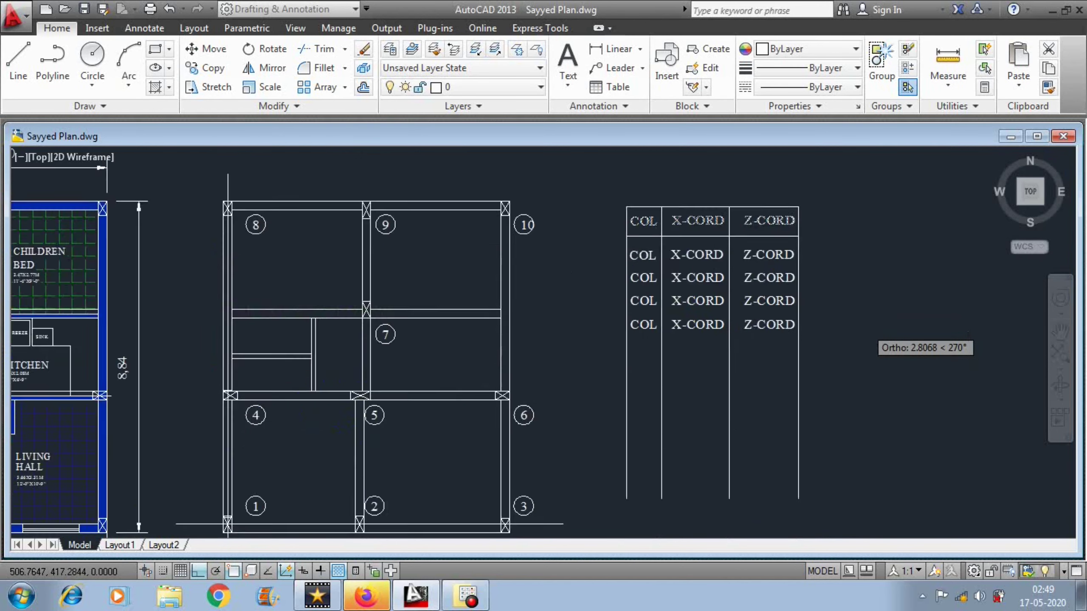
click(829, 343)
click(828, 379)
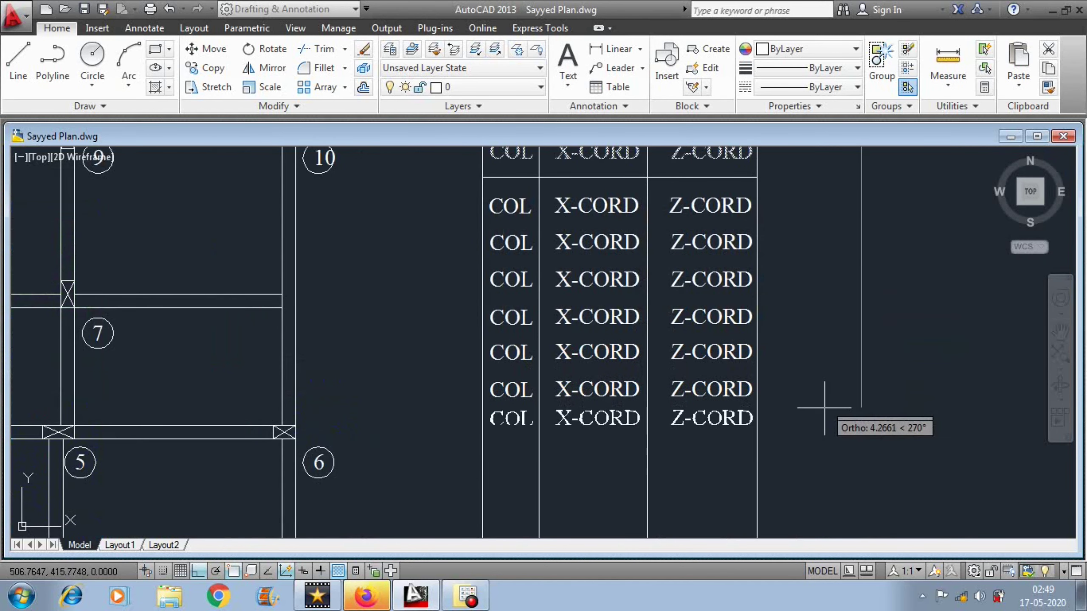
click(824, 415)
click(821, 444)
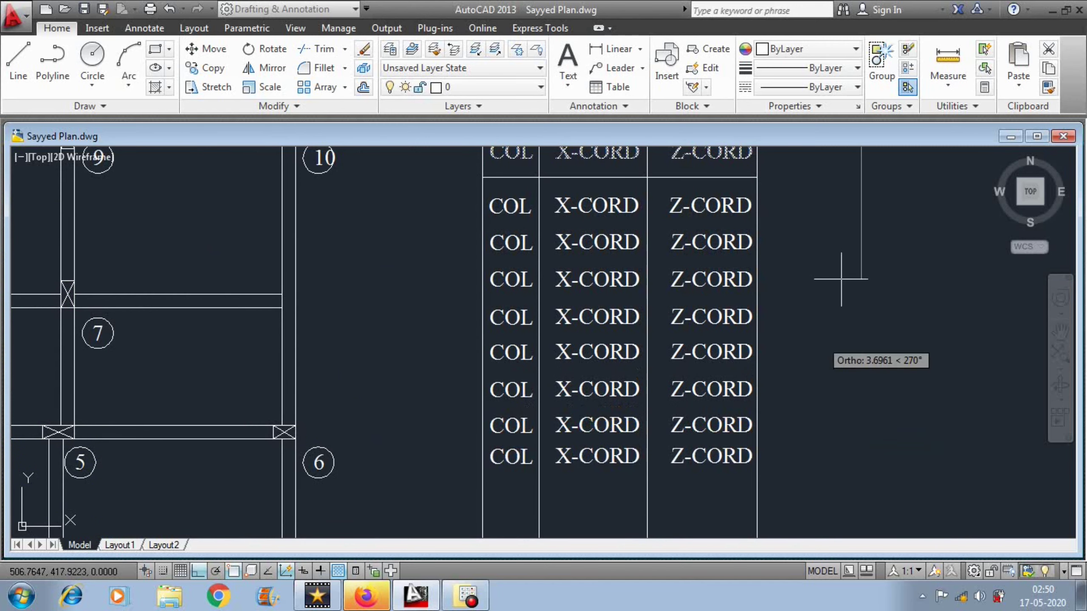
scroll(839, 283, down, 2)
click(828, 403)
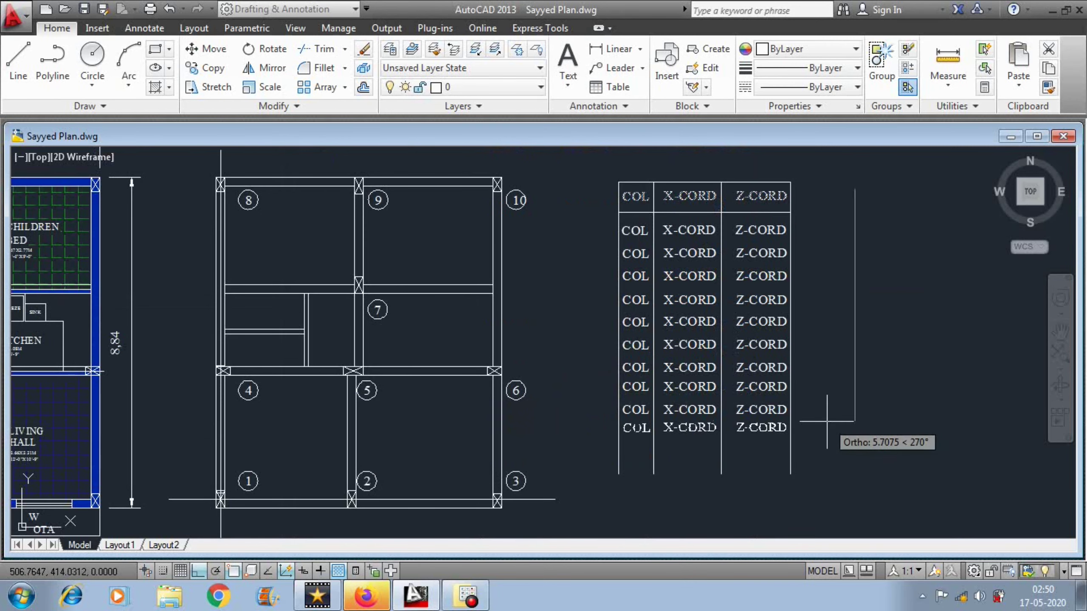
click(827, 427)
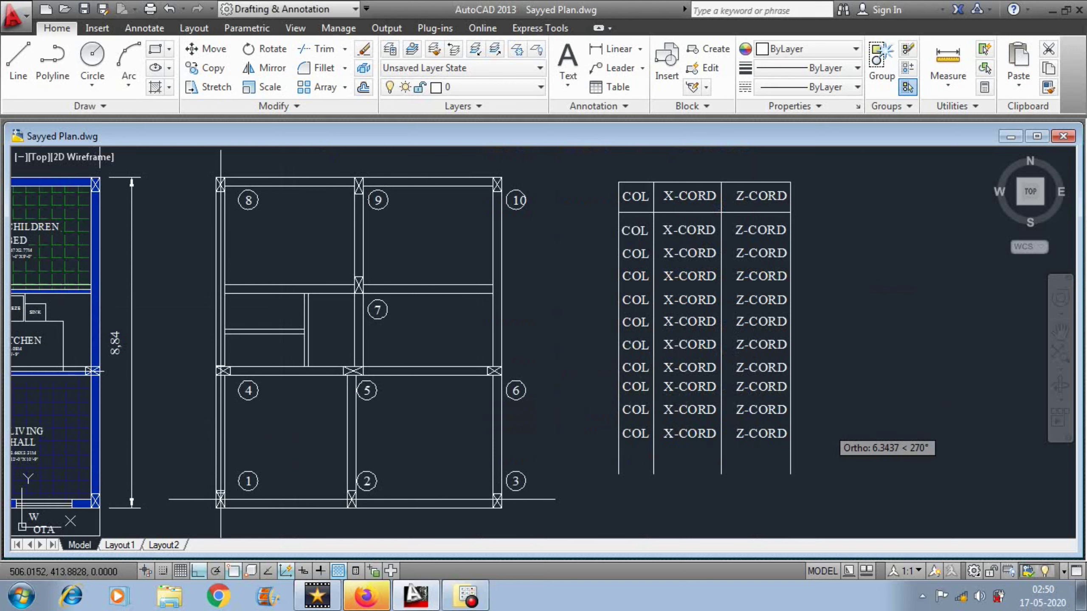
key(Escape)
Replace the COL text in the first four rows below the header with the column numbers 1, 2, 3 and 4
click(637, 231)
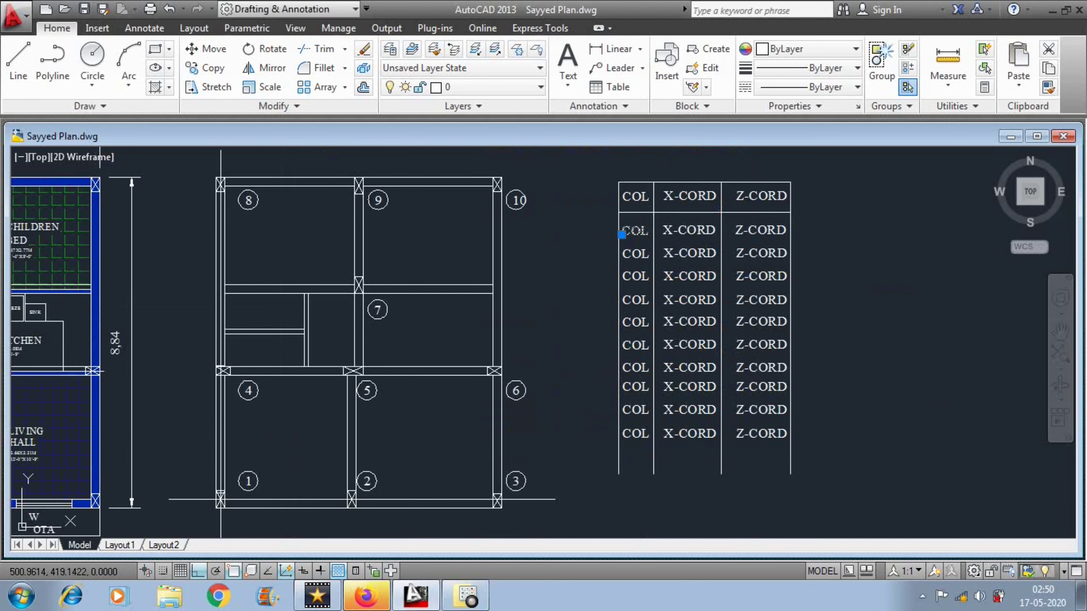
double_click(636, 232)
text(1)
key(Return)
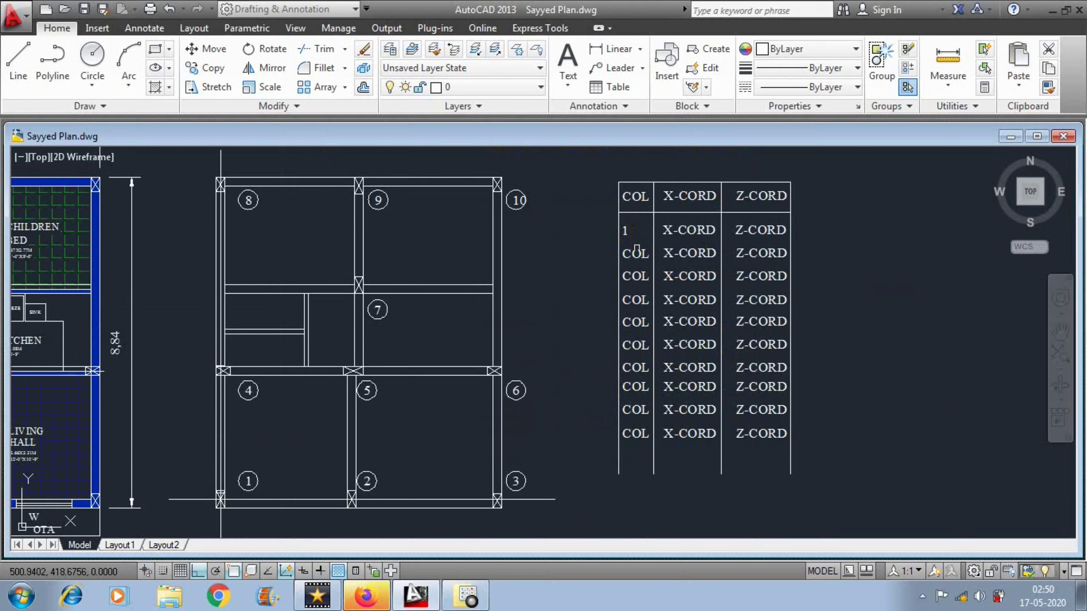
click(636, 254)
text(2)
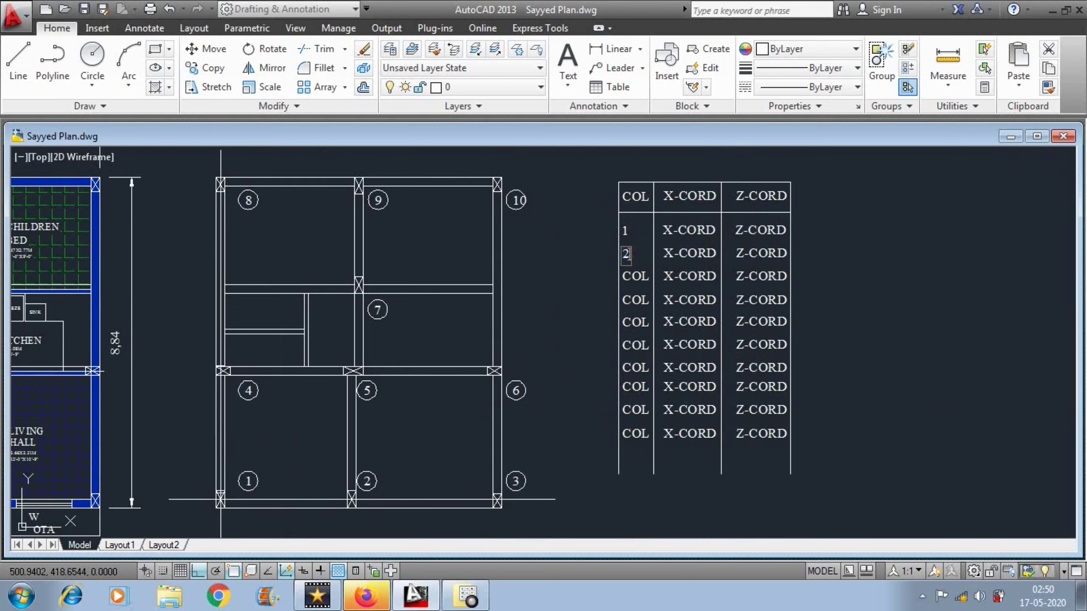
key(Return)
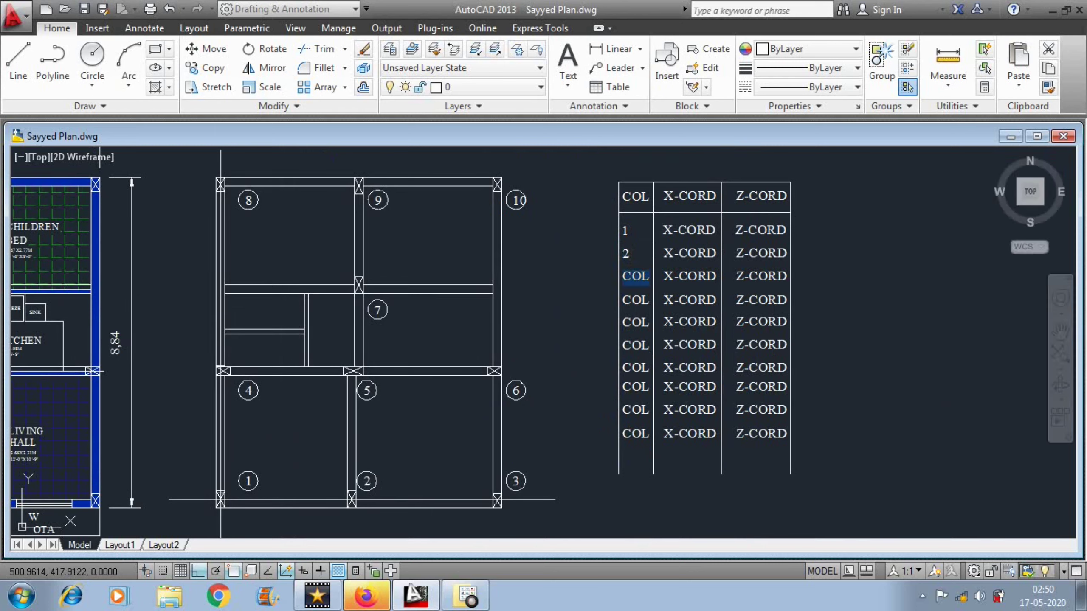
text(3)
key(Return)
click(635, 301)
text(4)
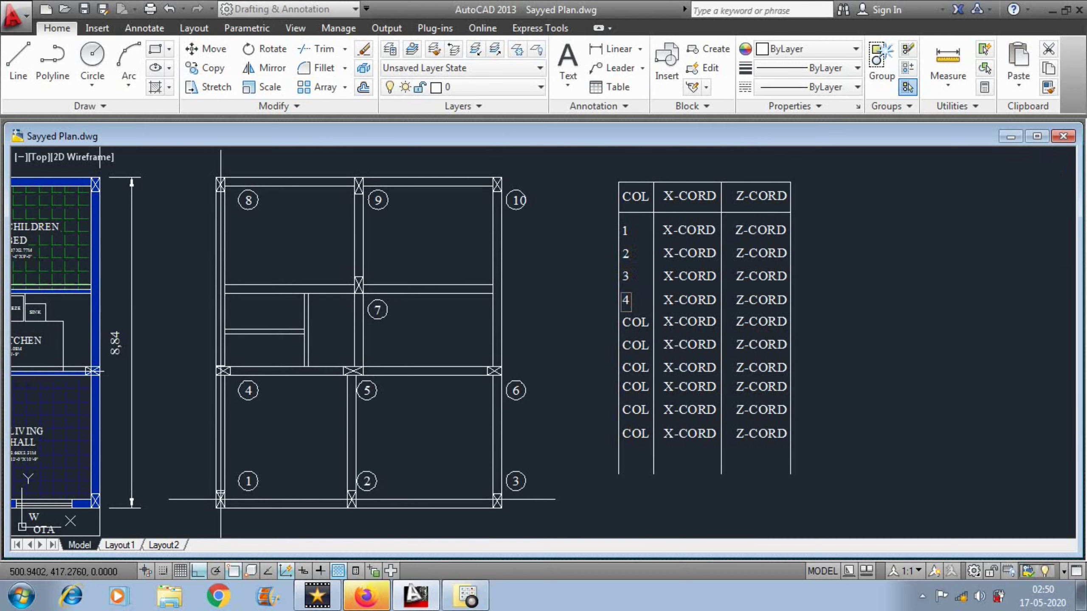
key(Return)
Replace the COL text in the fifth to eighth rows with the column numbers 5, 6, 7 and 8
click(635, 322)
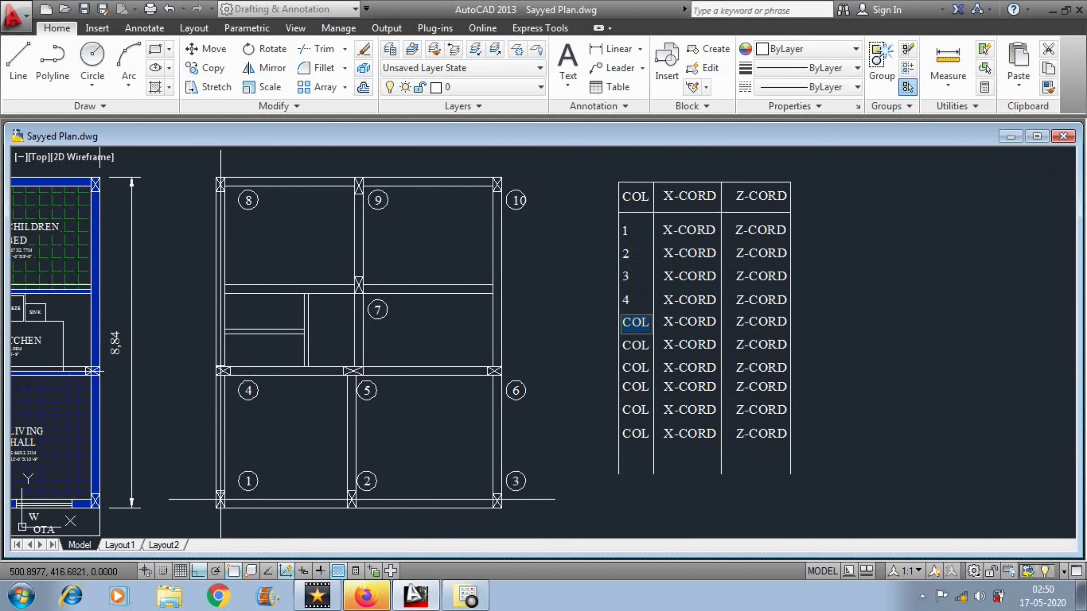
text(5)
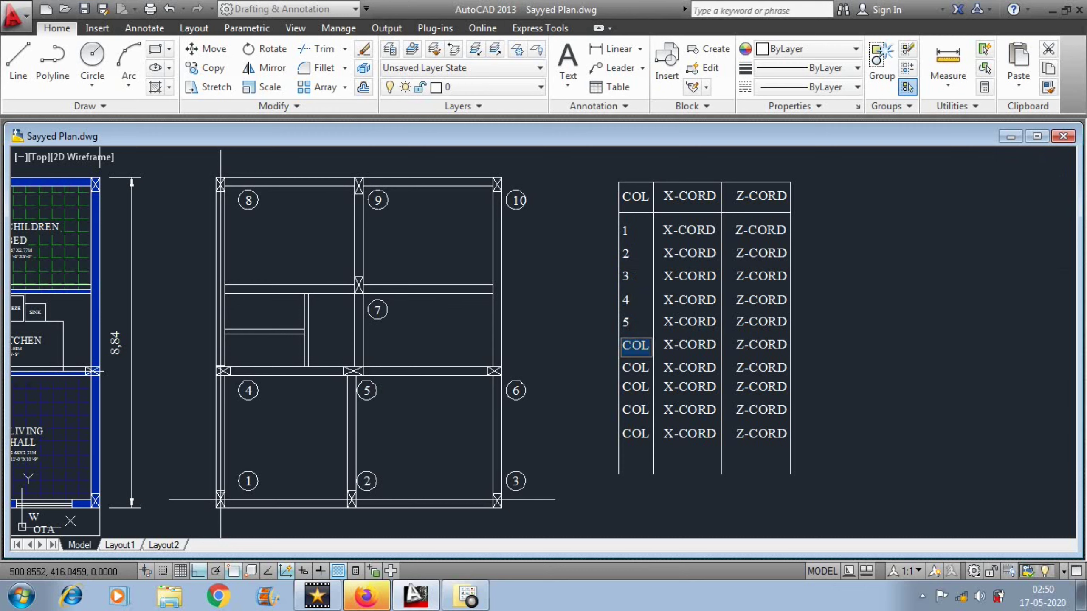
text(6)
key(Escape)
double_click(636, 367)
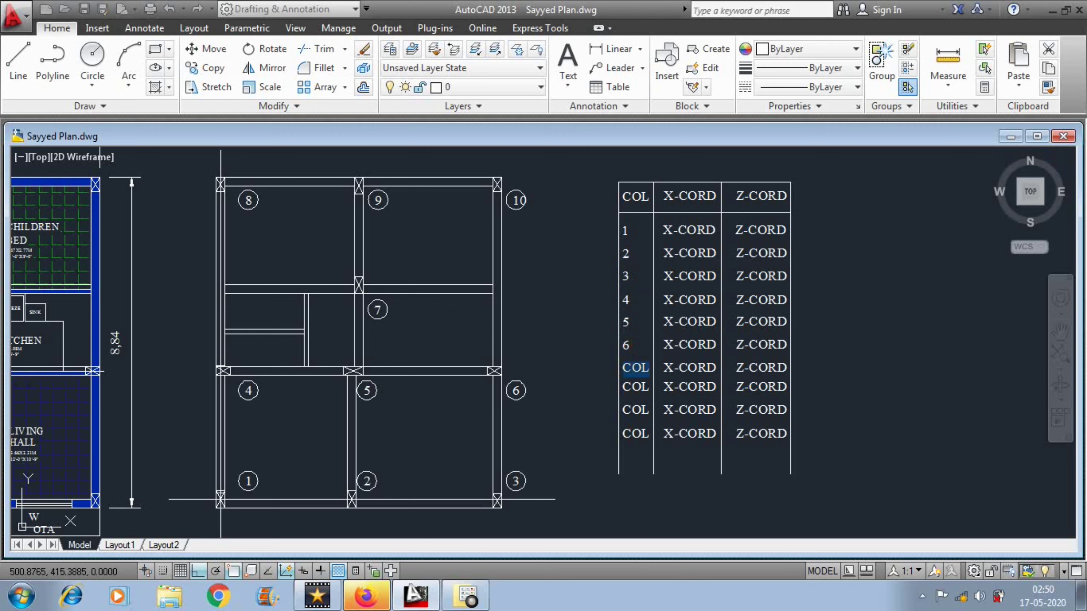
text(7)
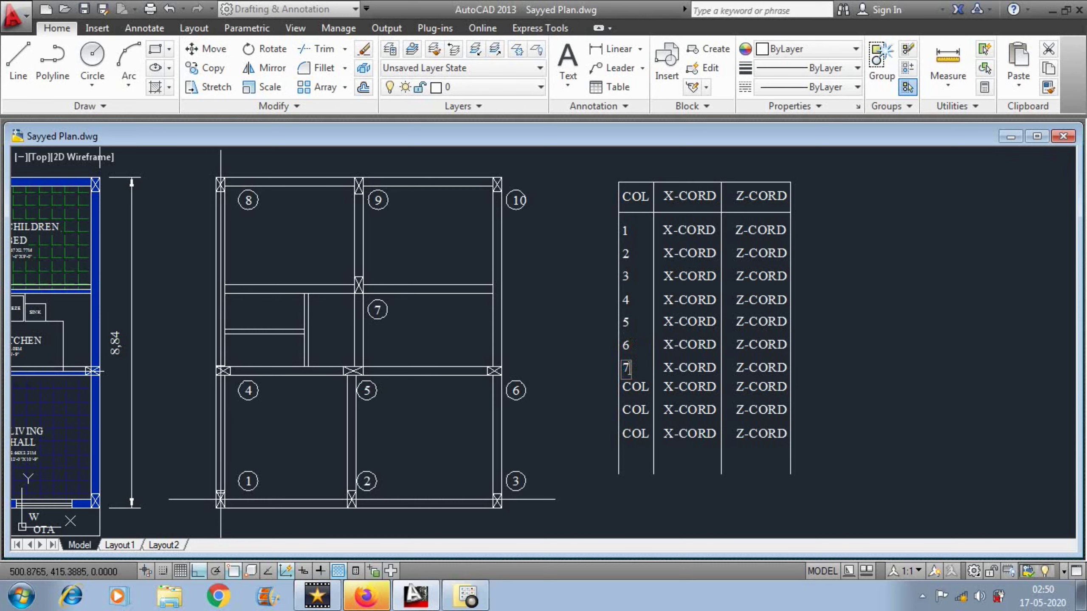
key(Escape)
double_click(635, 387)
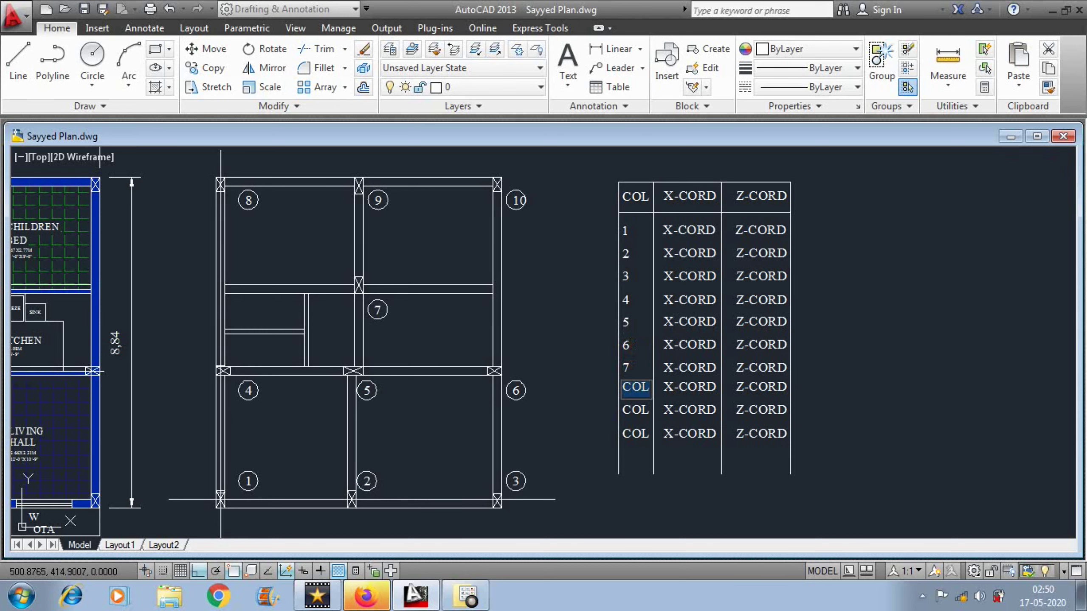
text(8)
key(Escape)
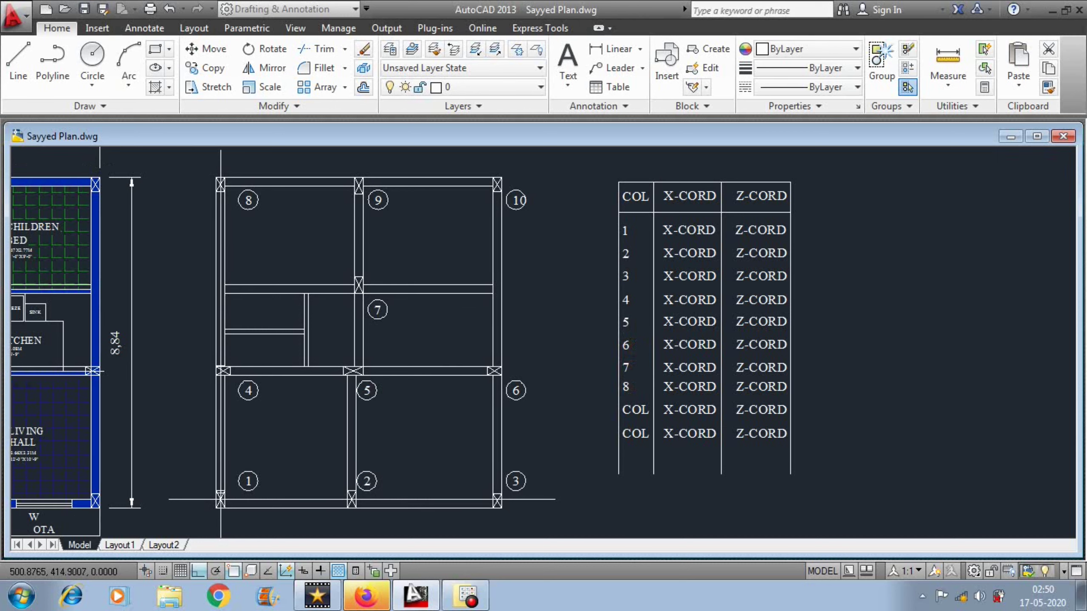
Replace the COL text in the last two table rows with the column numbers 9 and 10
double_click(636, 410)
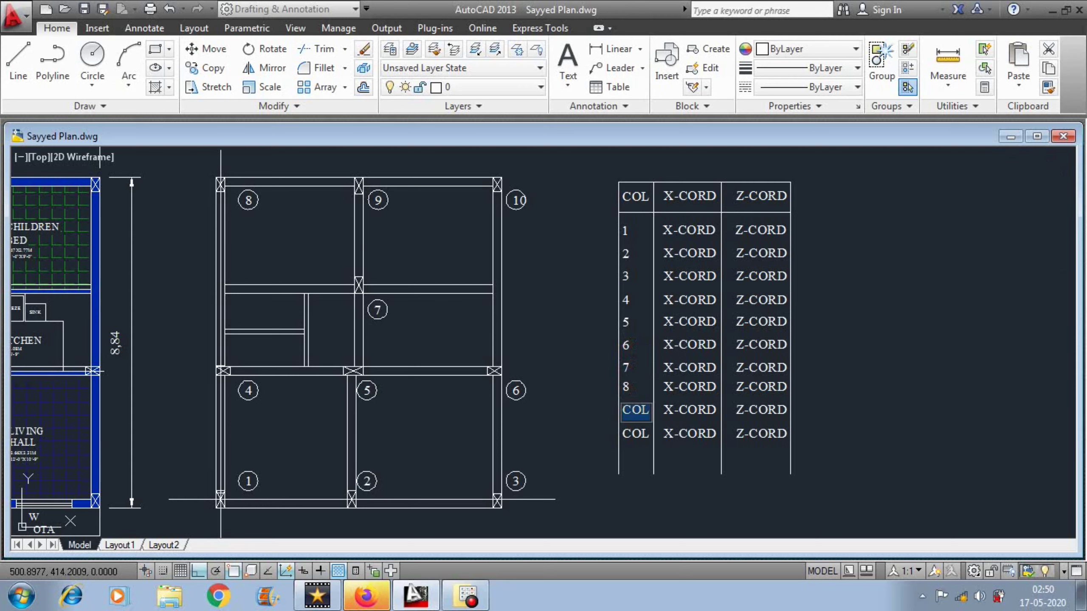
text(9)
key(Escape)
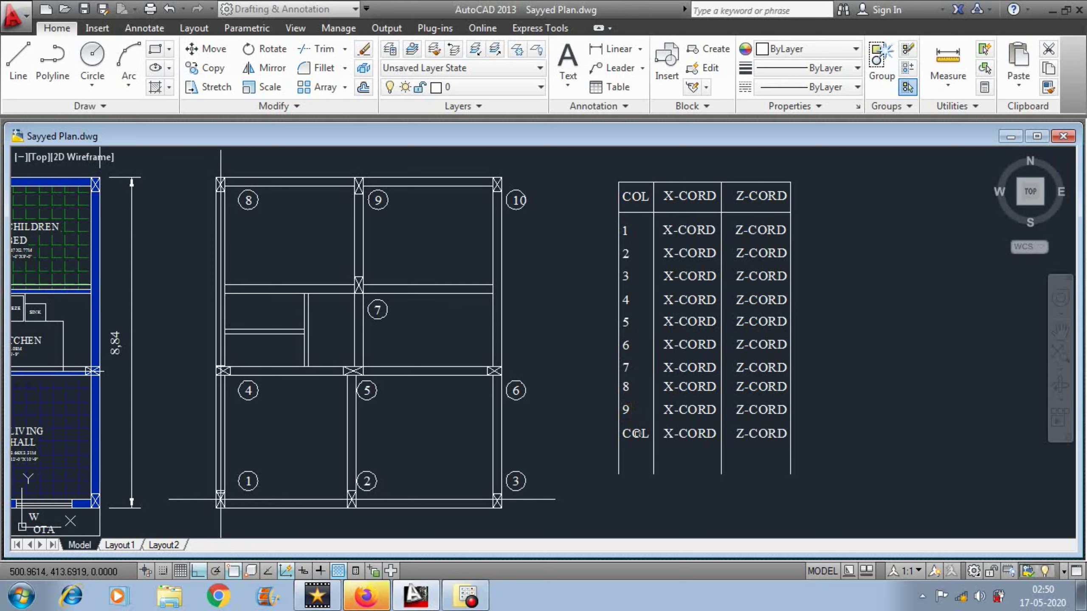
double_click(636, 434)
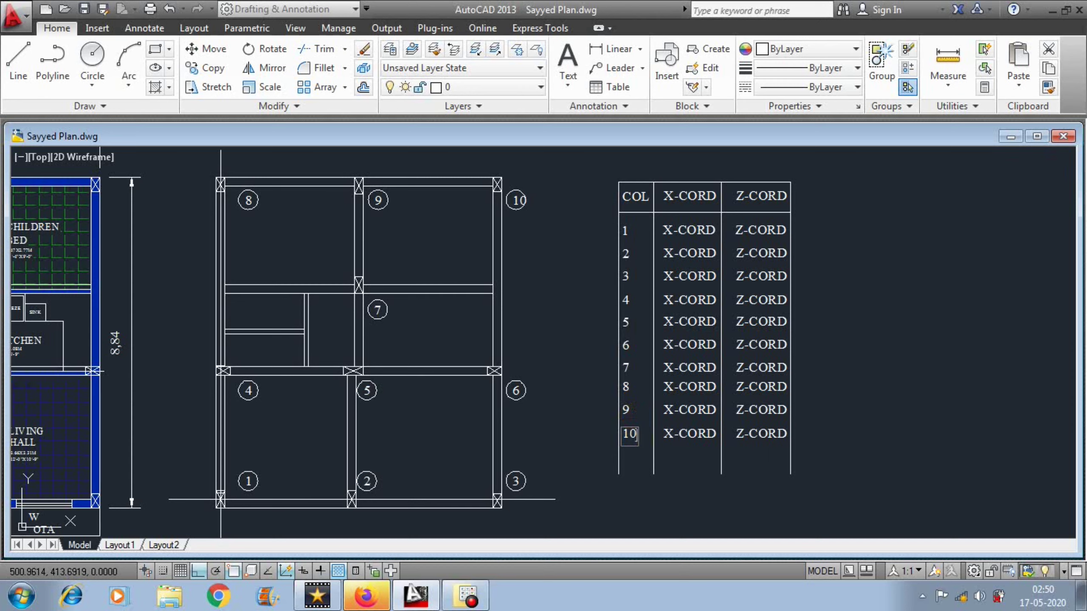
key(Escape)
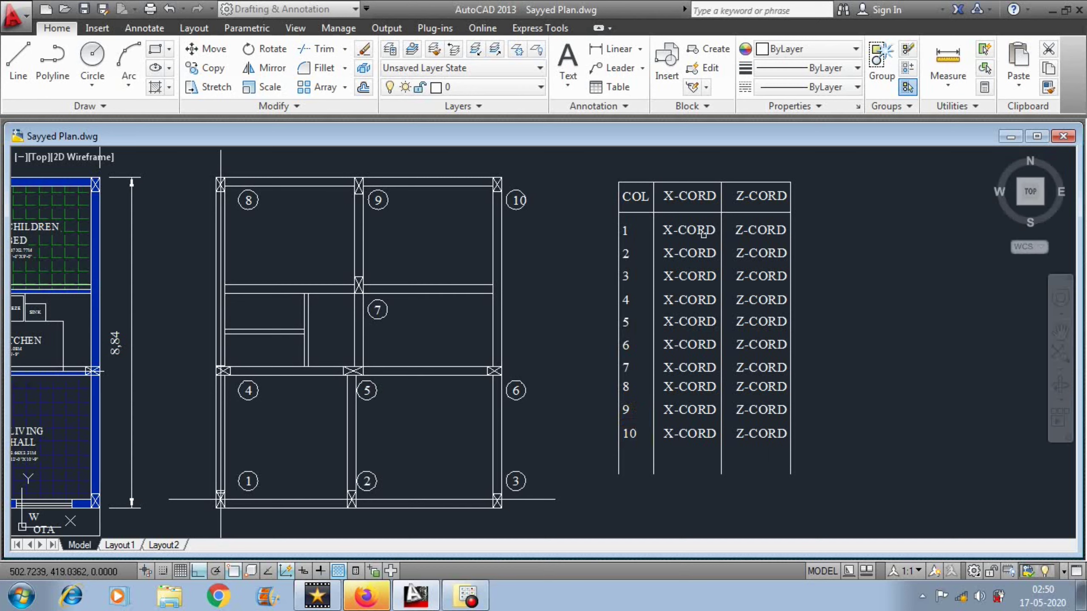
Set both the X and Z coordinates of column 1 in the table to 0.00
double_click(690, 230)
text(0)
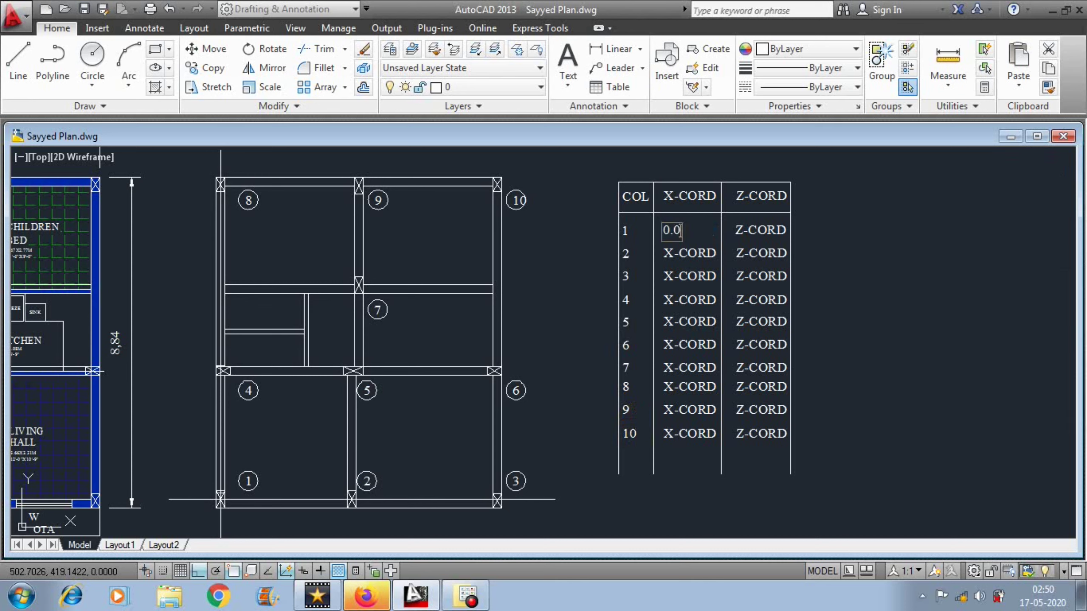
key(Escape)
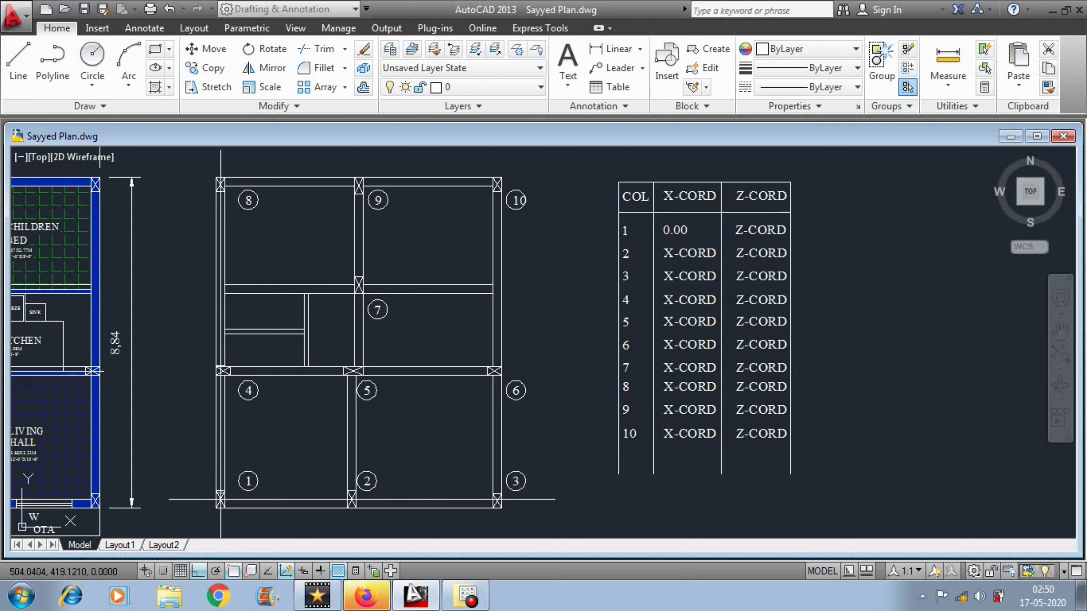
click(761, 230)
text(0)
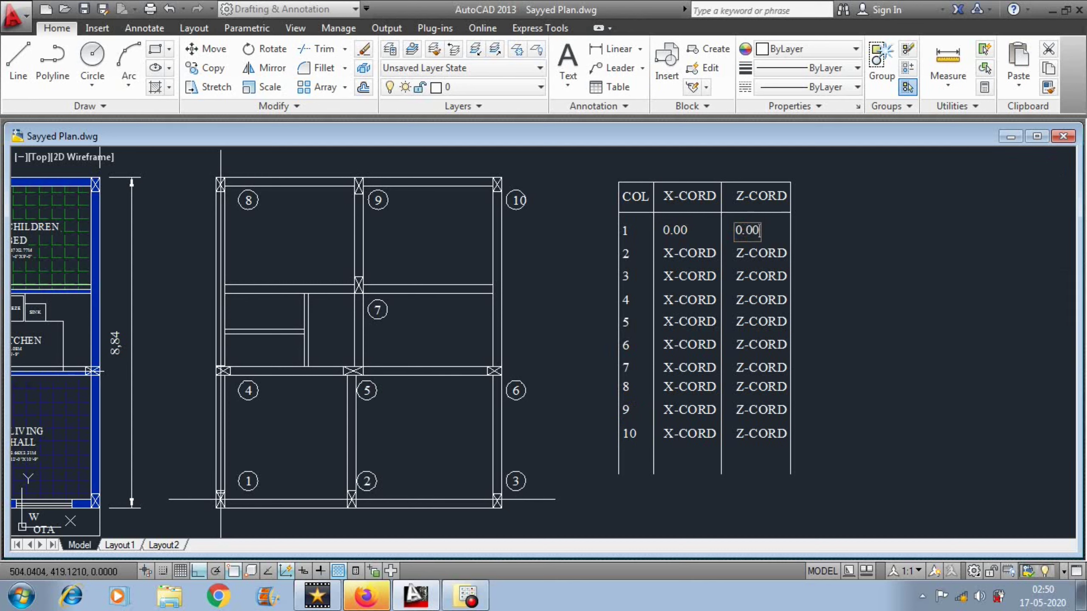
key(Escape)
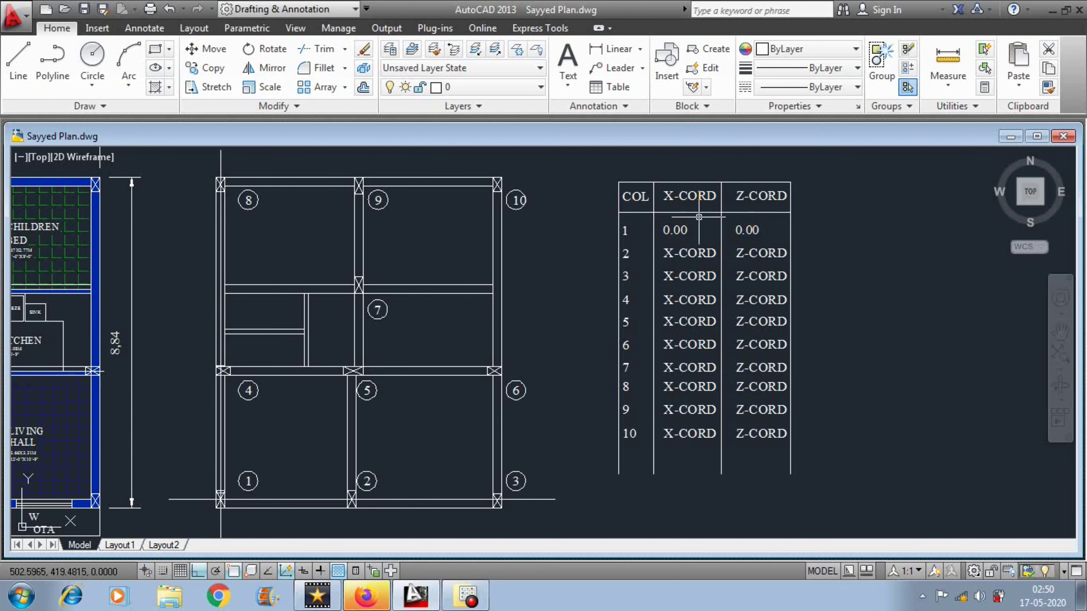
Add a horizontal linear dimension between the centres of columns 1 and 2, placed below the column layout
middle_drag(421, 385, 450, 338)
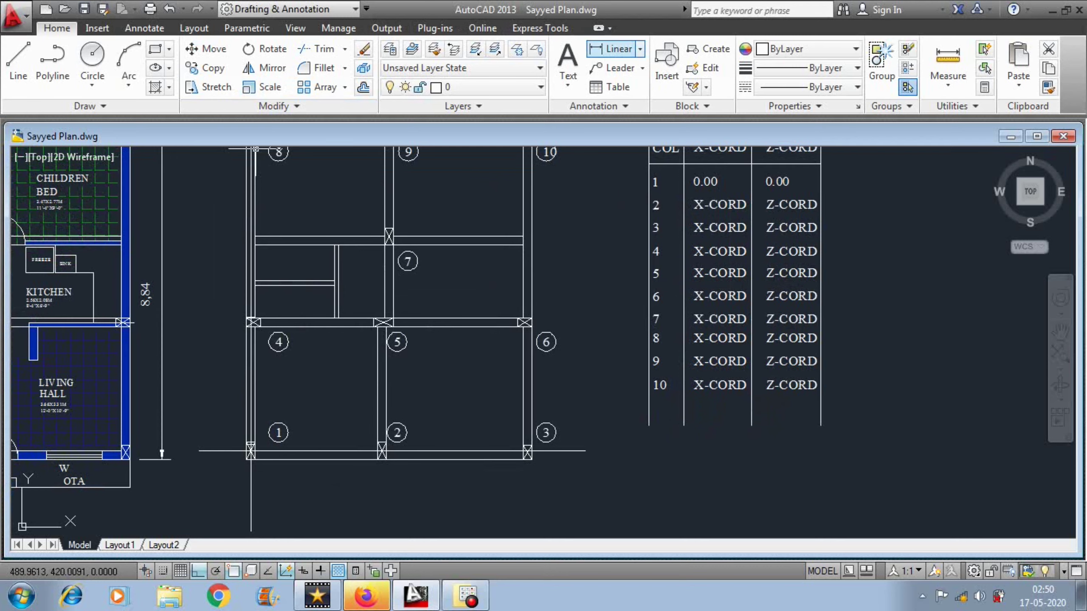
click(640, 49)
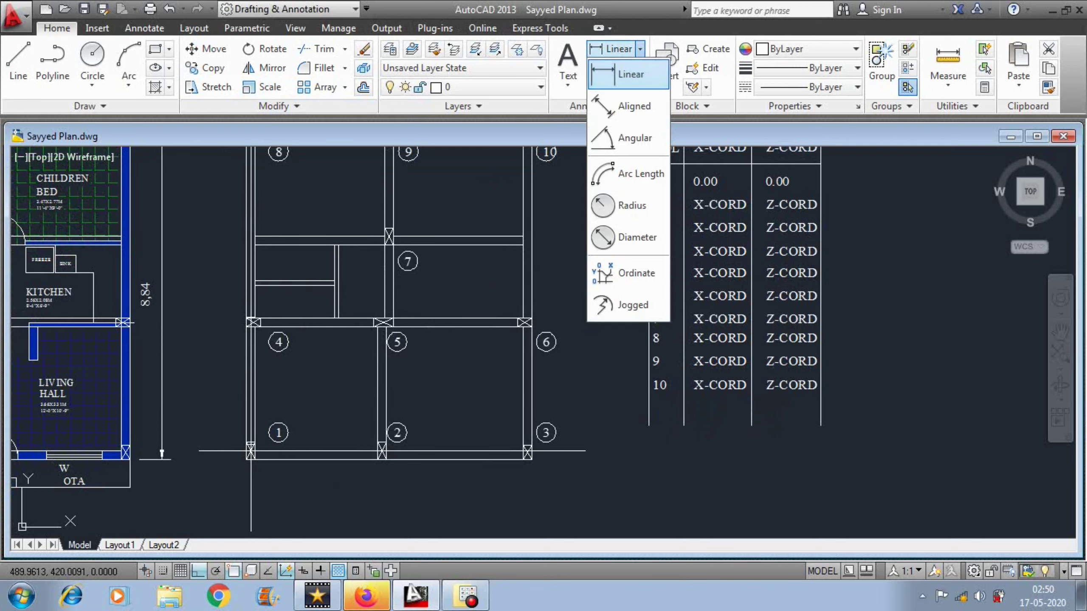
click(630, 74)
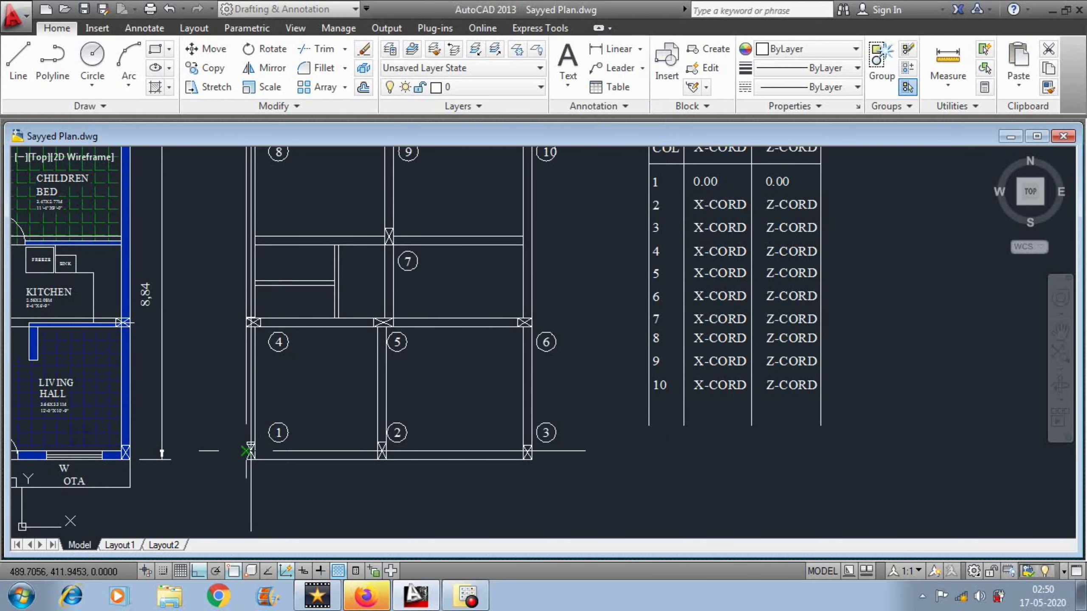
scroll(250, 458, up, 6)
click(250, 428)
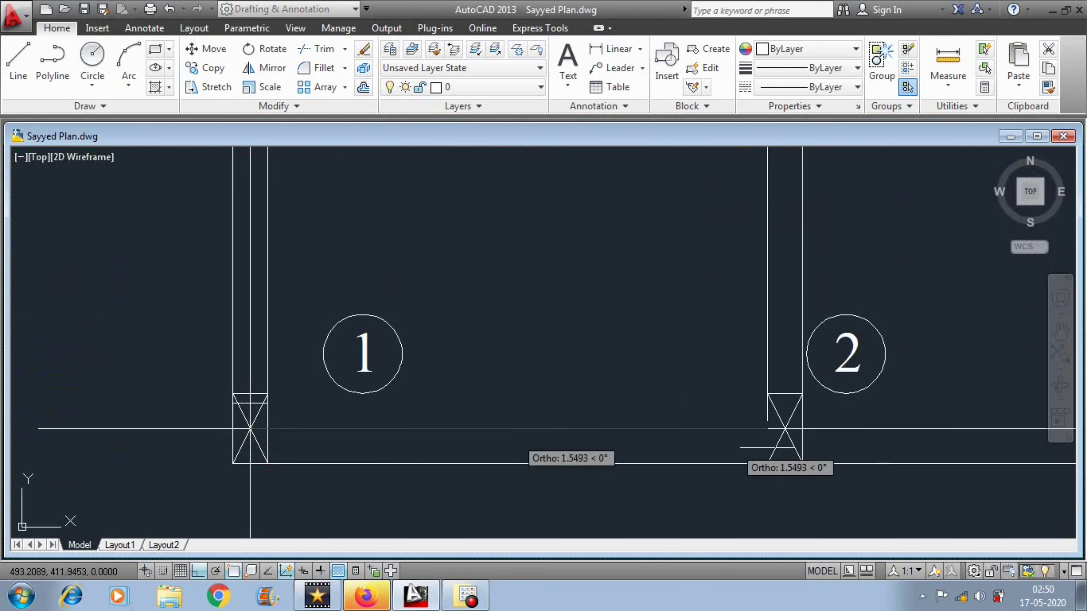
click(784, 428)
scroll(785, 426, down, 2)
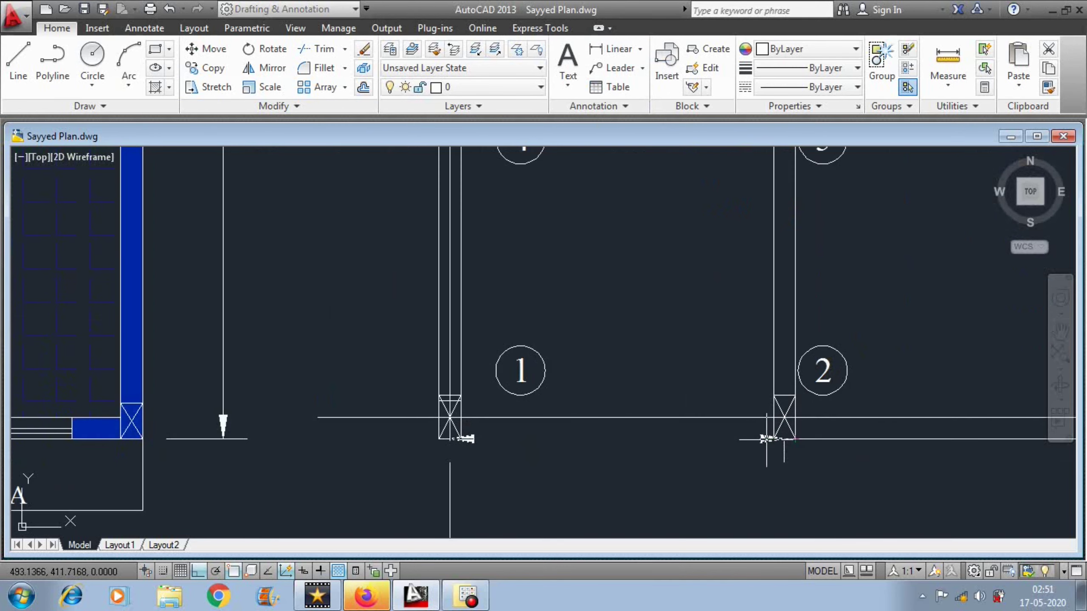
scroll(732, 386, down, 2)
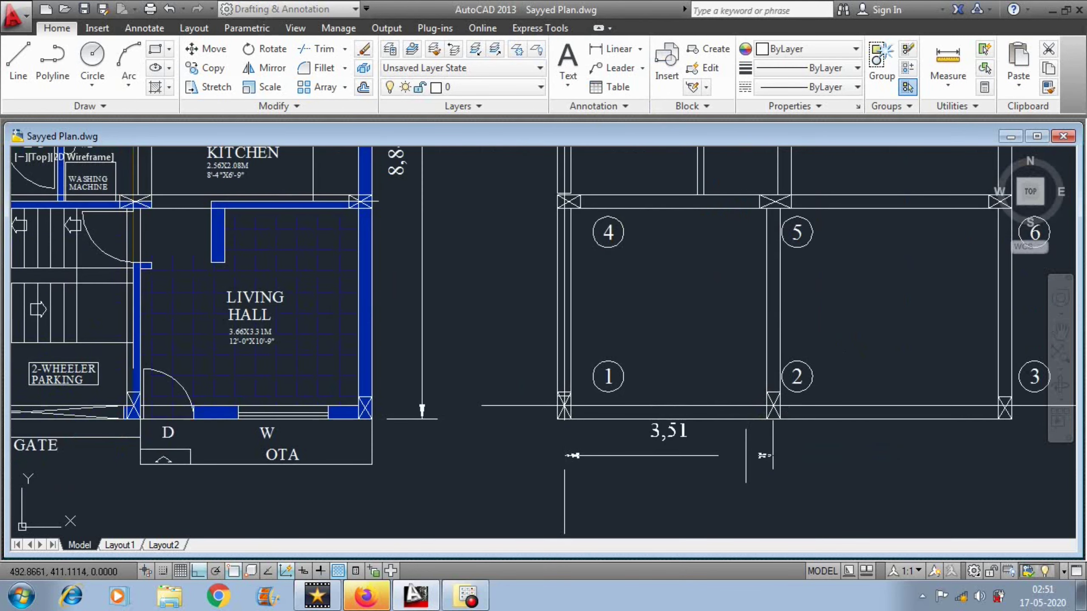
click(761, 455)
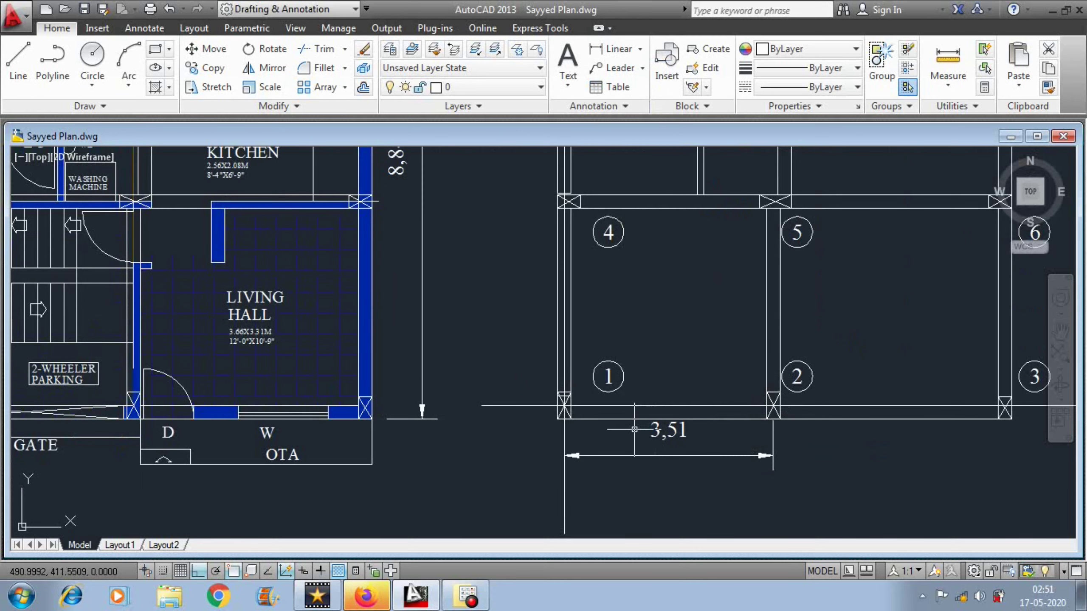
Add a horizontal linear dimension from the centre of column 1 to column 3, placed below the column 1 to 2 dimension
scroll(567, 411, up, 4)
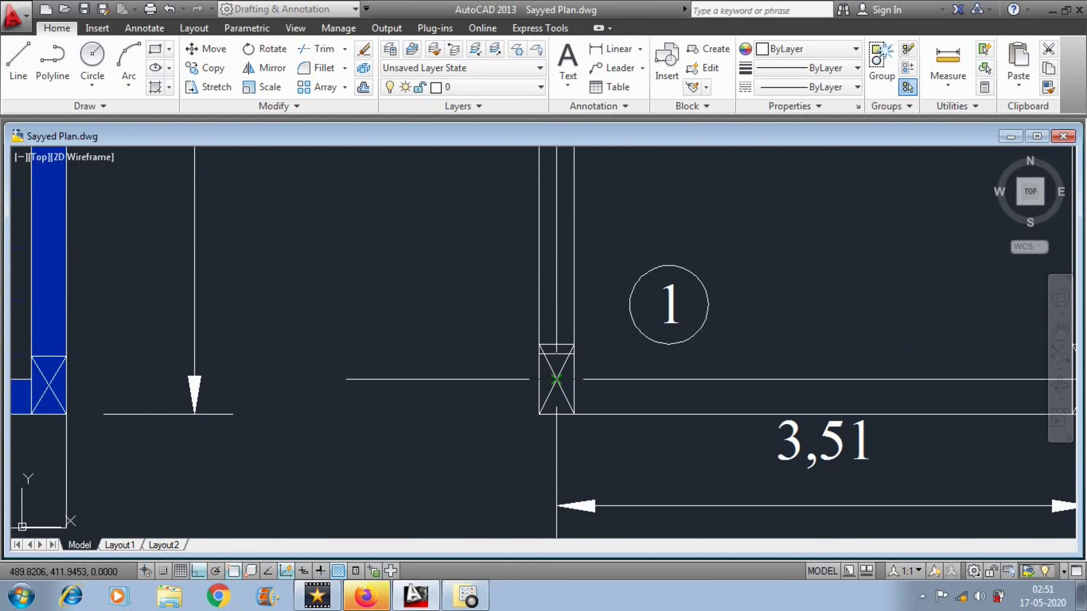
scroll(553, 379, down, 4)
scroll(967, 383, up, 2)
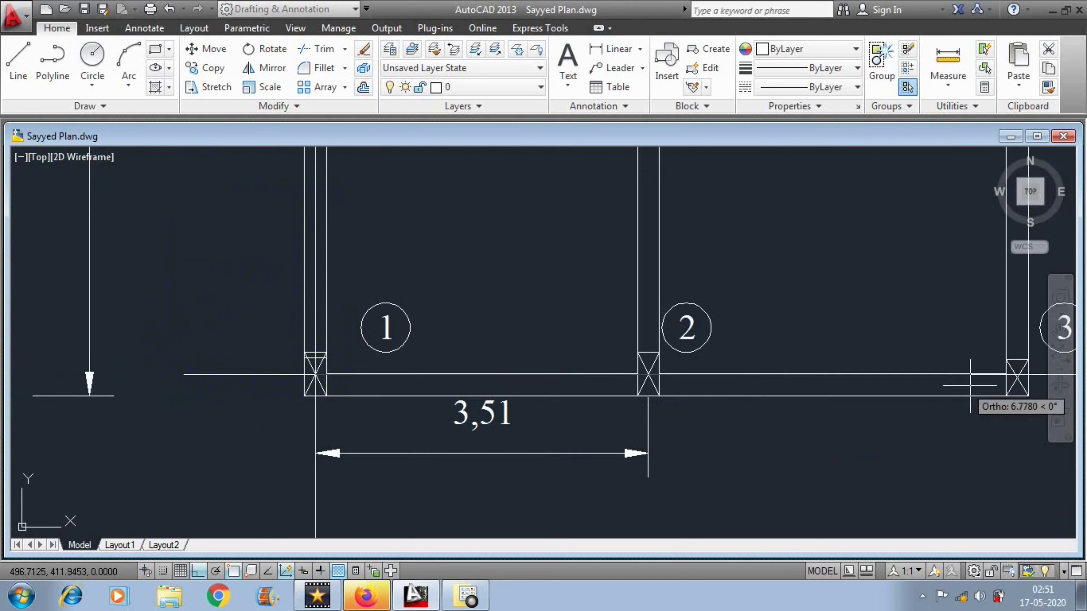
scroll(1016, 379, down, 2)
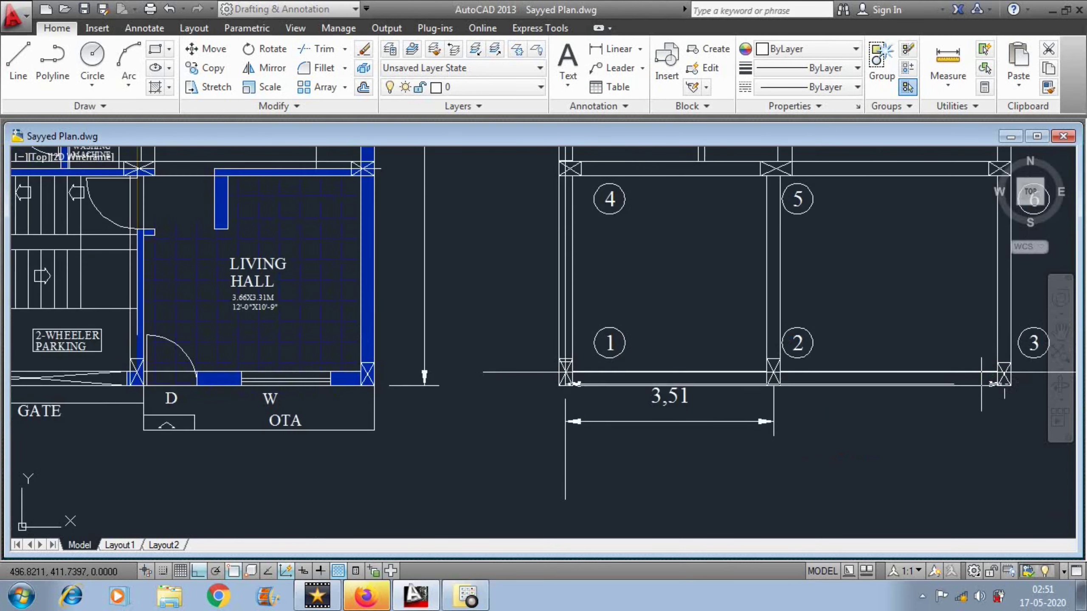
click(1004, 373)
click(993, 482)
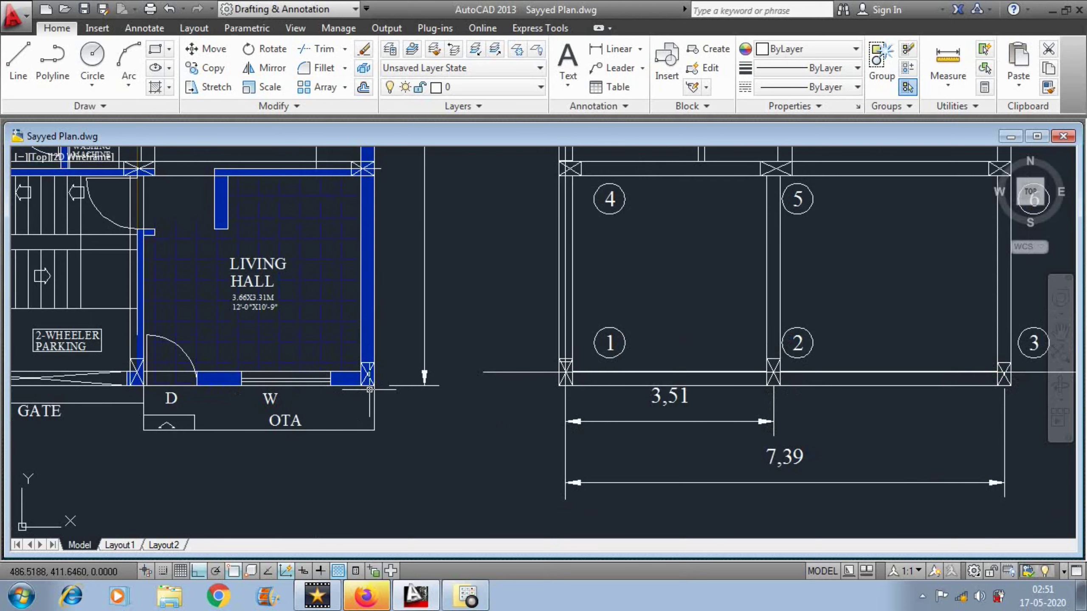
Set column 2's X coordinate to 3.51 and its Z coordinate to 7.39 in the table
scroll(370, 390, down, 4)
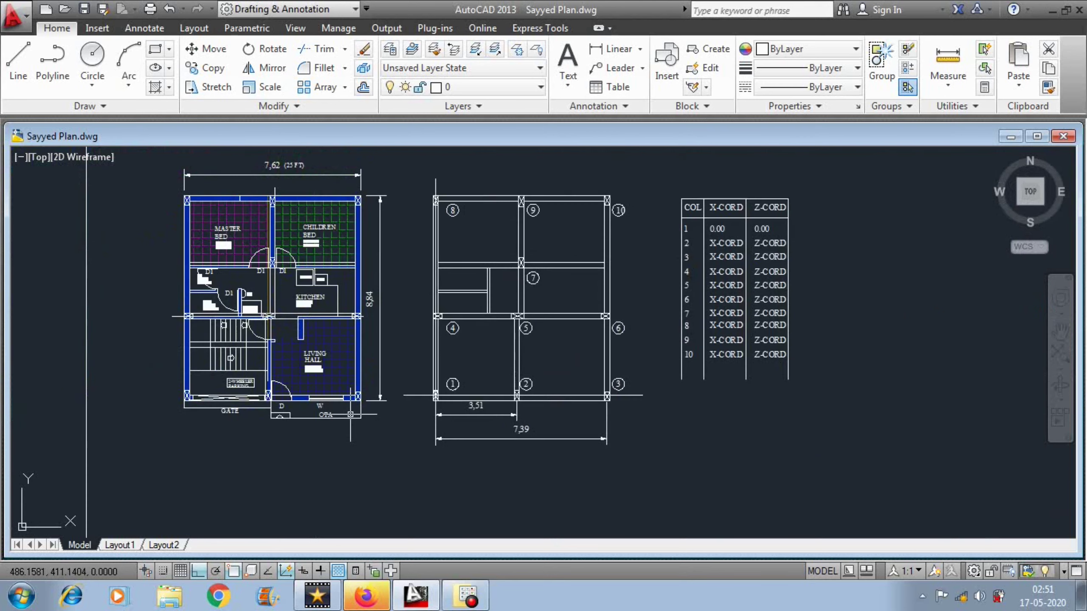
double_click(711, 244)
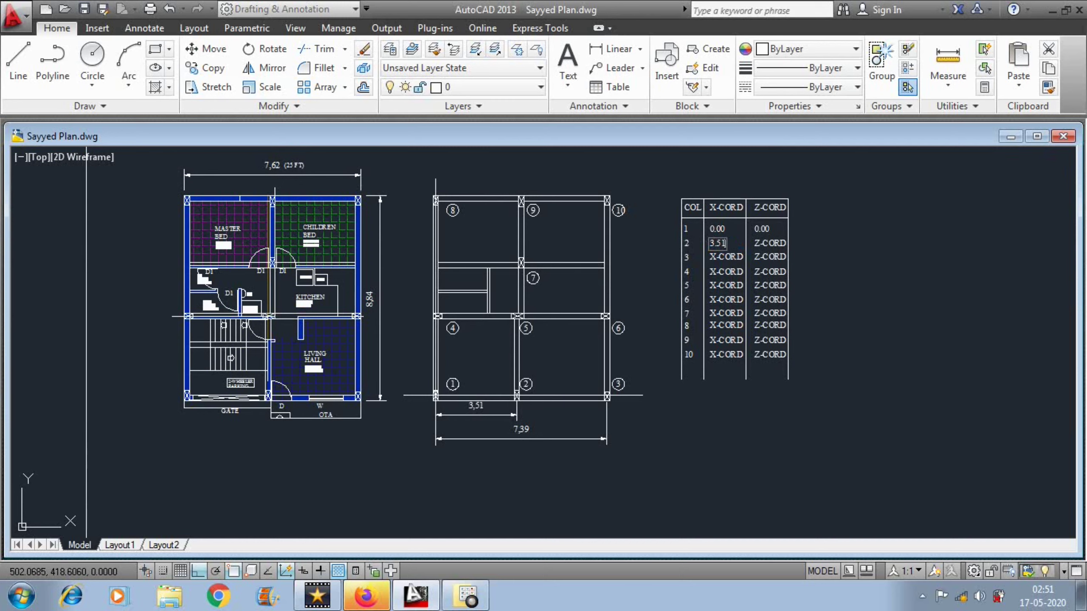
click(770, 243)
double_click(769, 243)
key(Return)
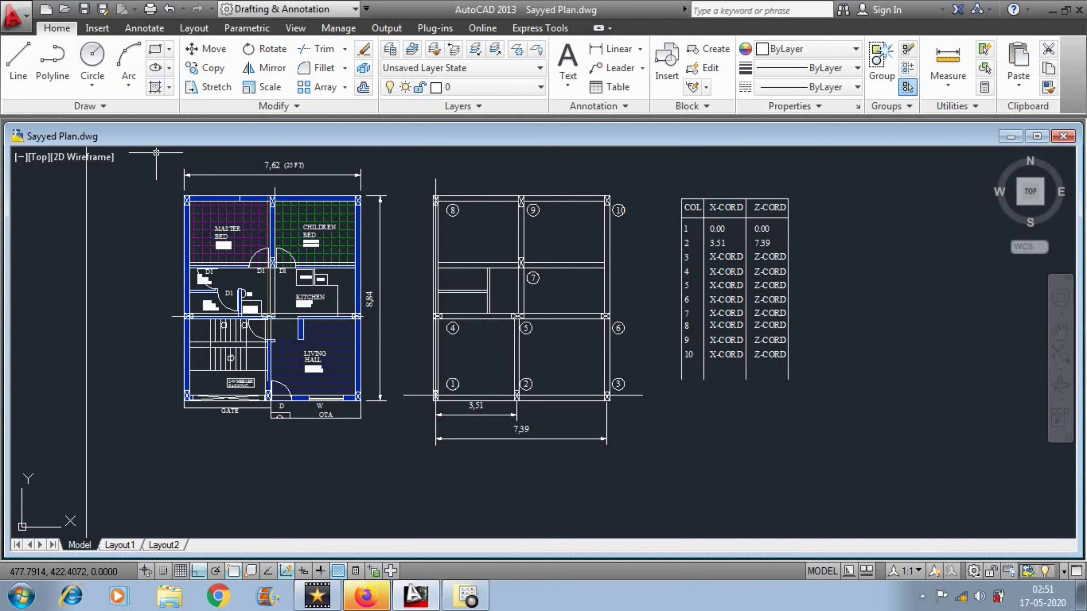
Set column 3's X coordinate to 7.39 in the table
click(641, 49)
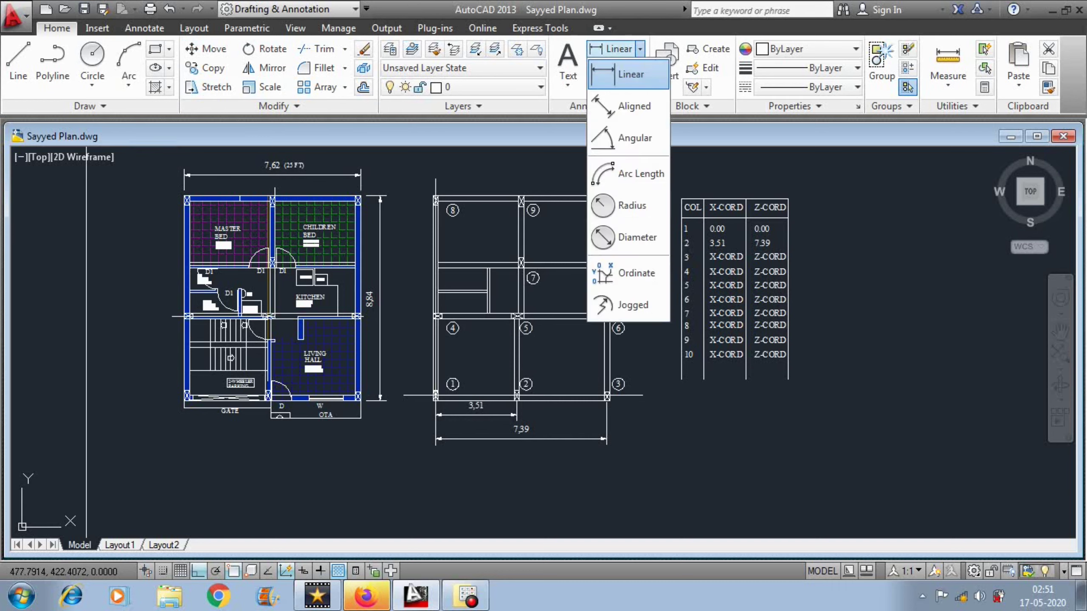
click(628, 74)
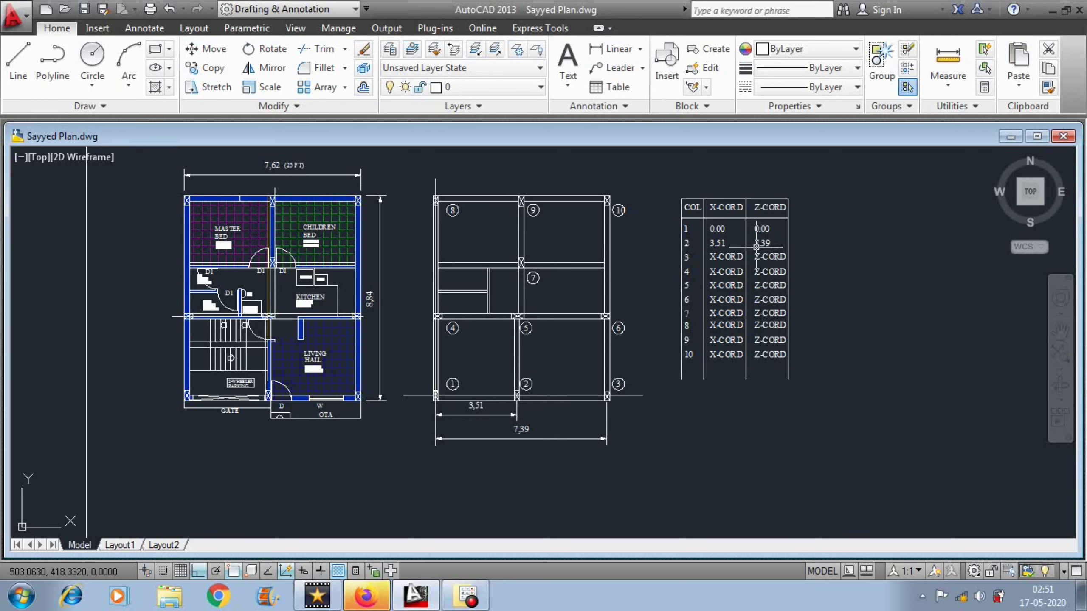
click(711, 258)
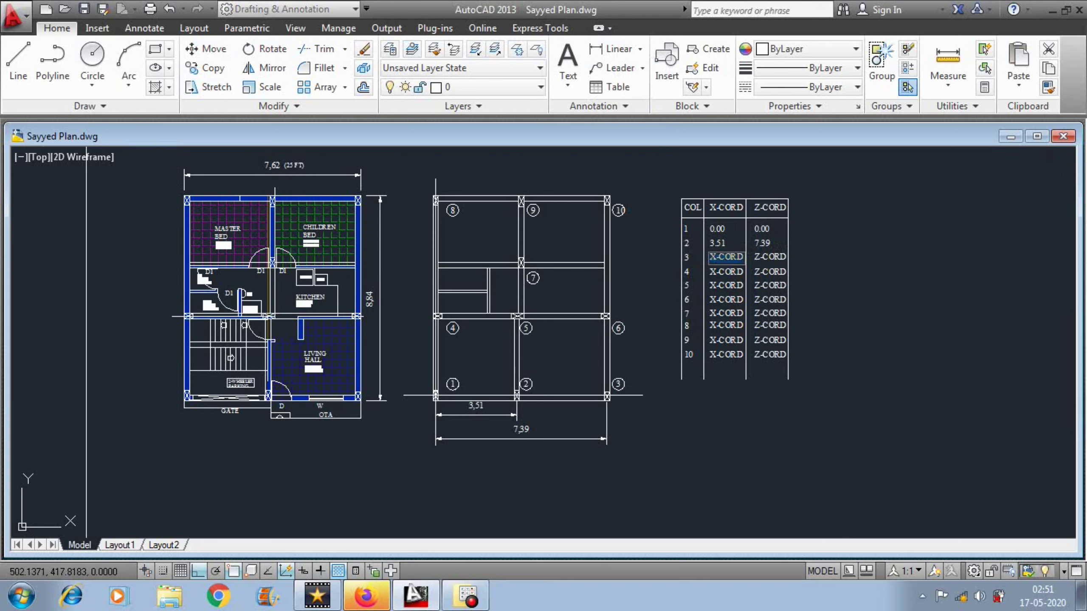
text(7.39)
key(Escape)
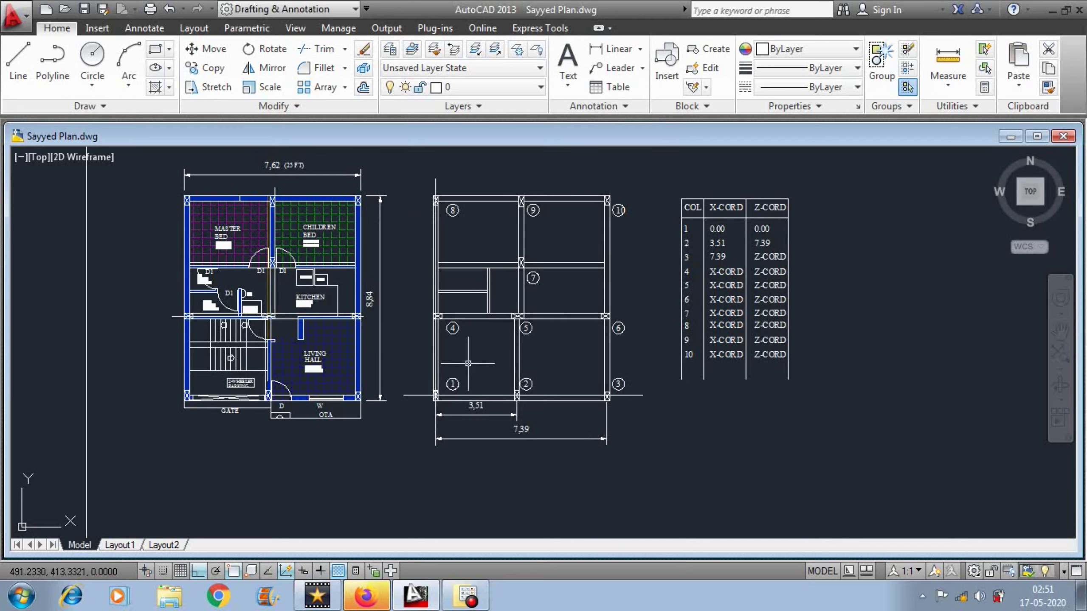
Try to place an aligned dimension between the horizontal centre line and the centre of column 3
scroll(492, 403, up, 10)
scroll(510, 423, up, 1)
middle_drag(770, 345, 493, 328)
scroll(493, 328, down, 2)
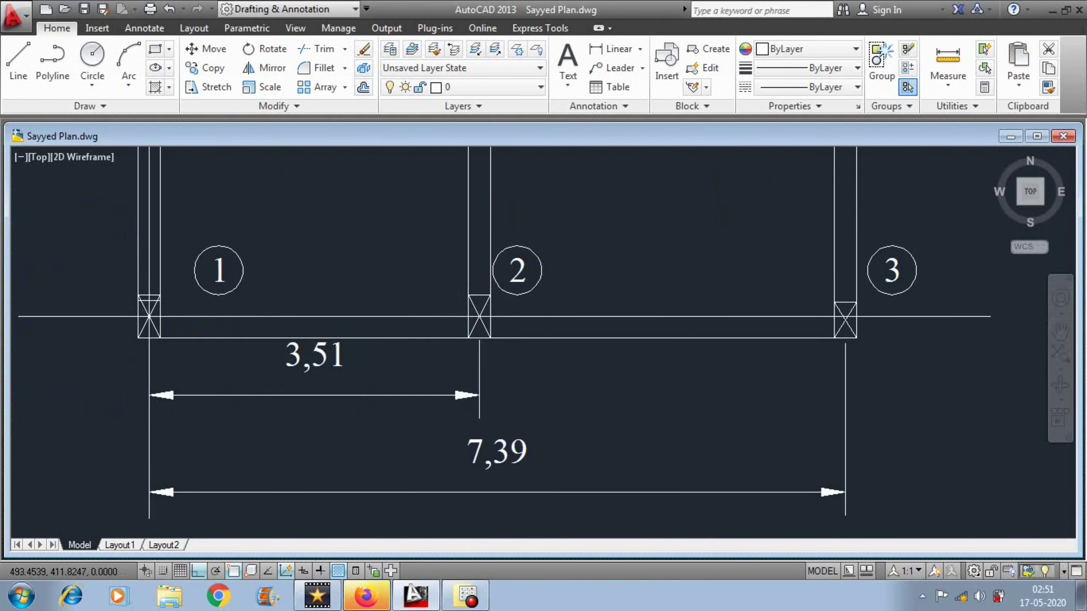
scroll(881, 328, up, 4)
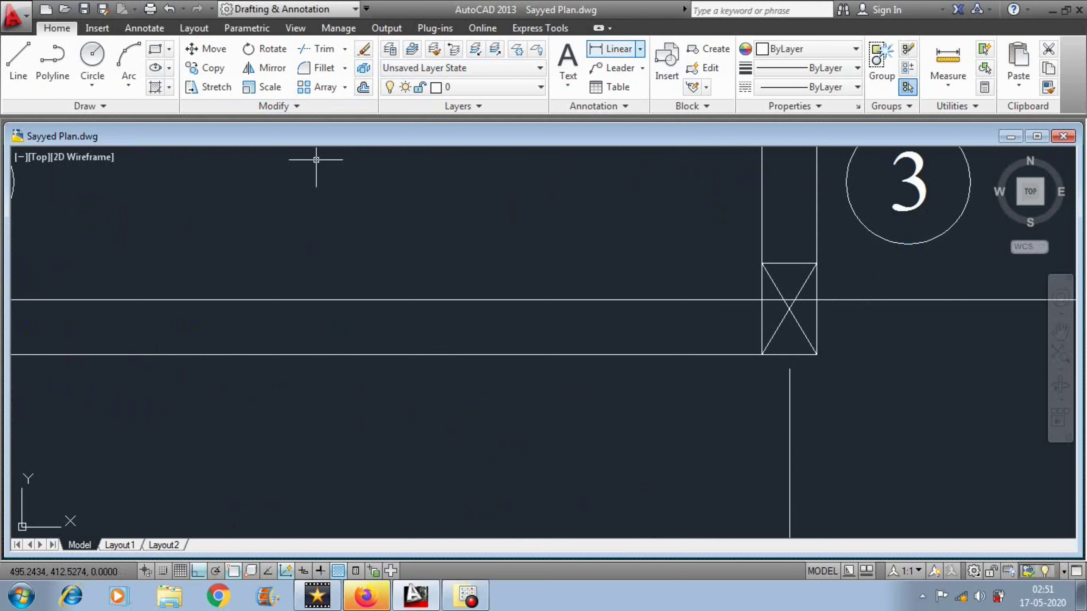
click(640, 49)
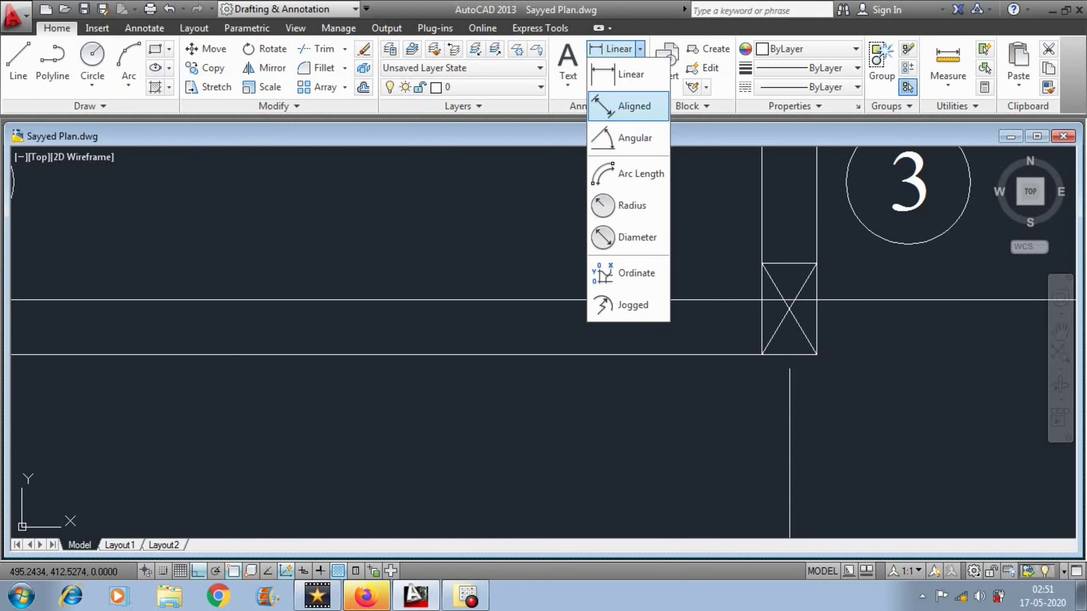
click(634, 106)
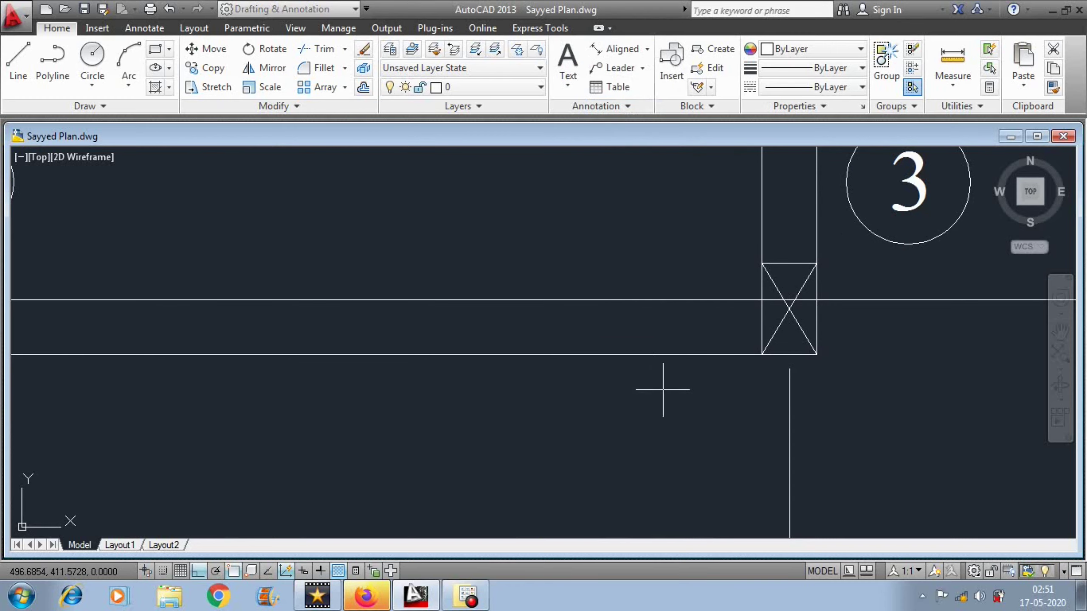
scroll(780, 312, up, 5)
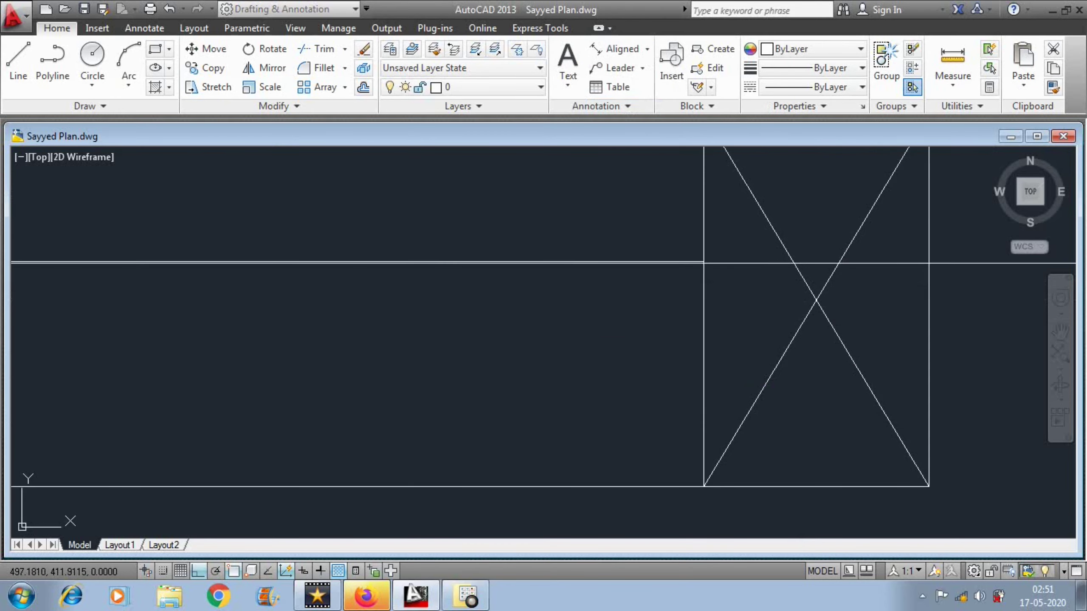
click(801, 268)
click(816, 301)
key(Escape)
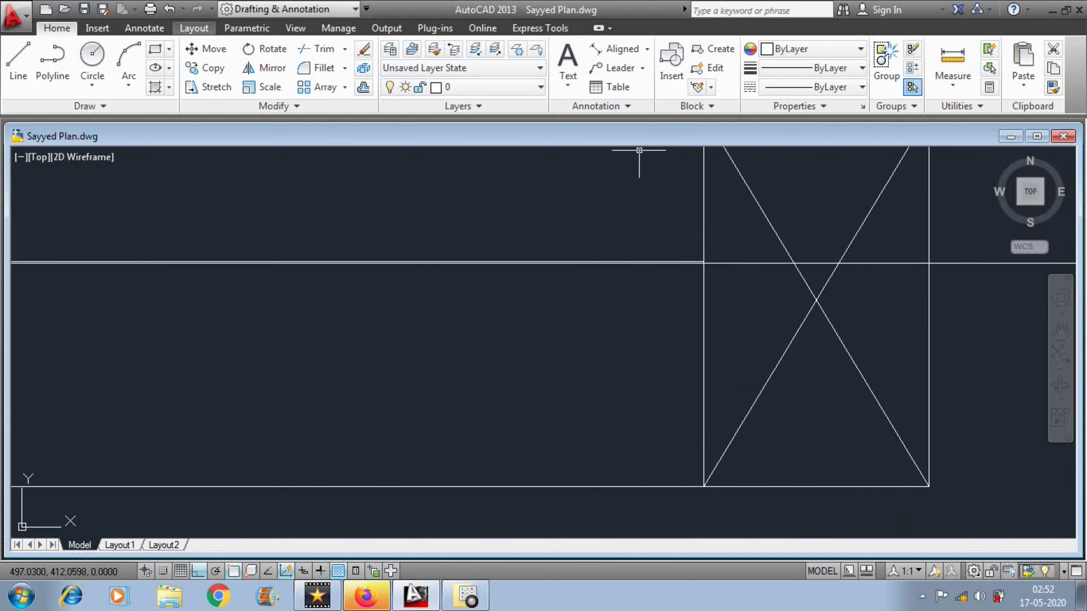
Add a vertical linear dimension between the horizontal centre line and the centre of column 3, placed just beside the column
click(144, 28)
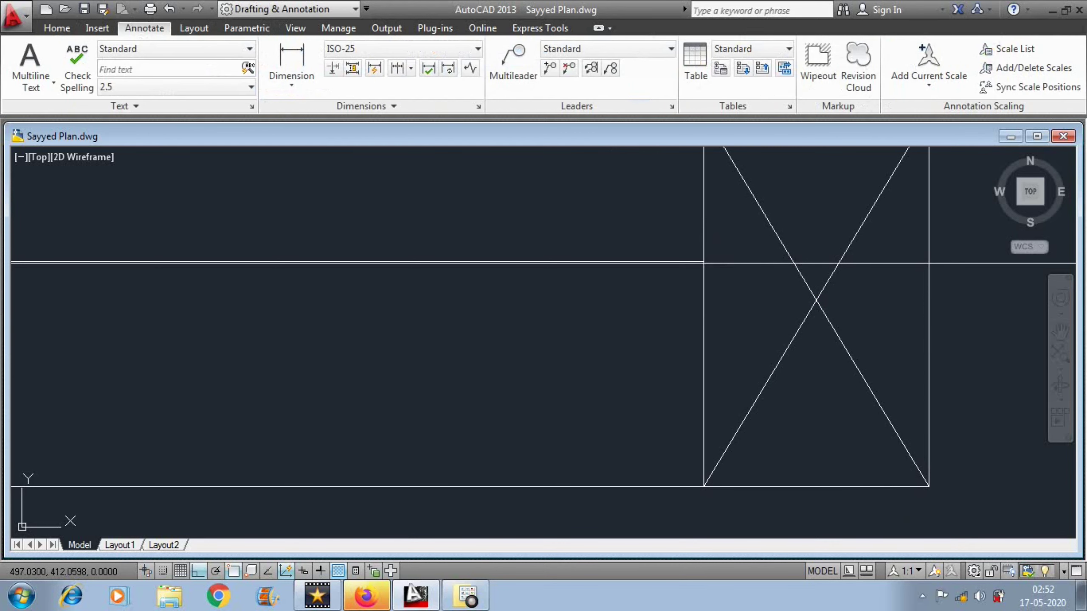
click(291, 83)
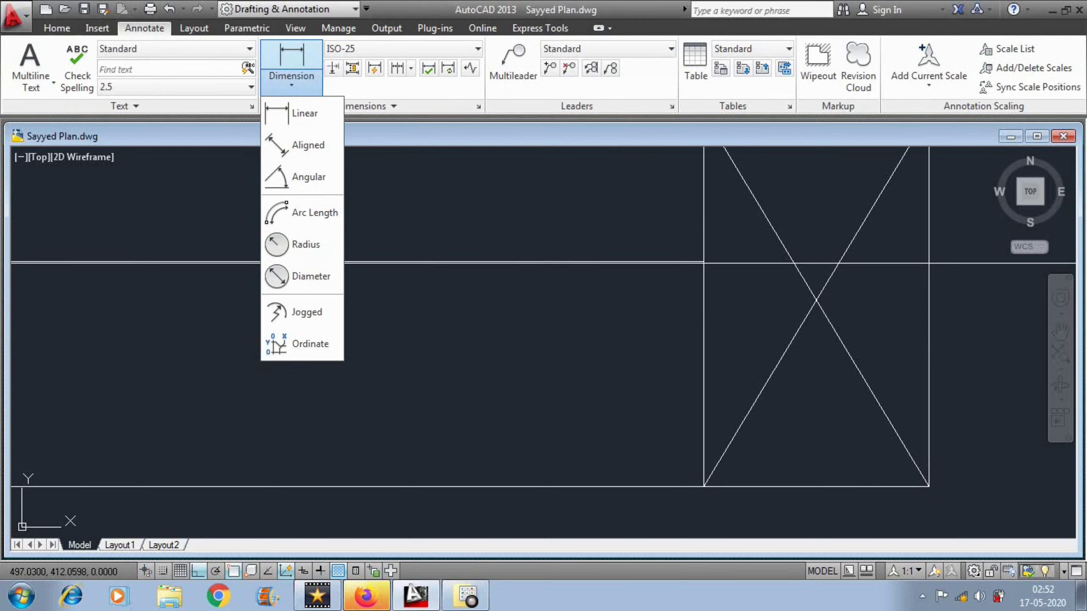
click(292, 82)
click(291, 83)
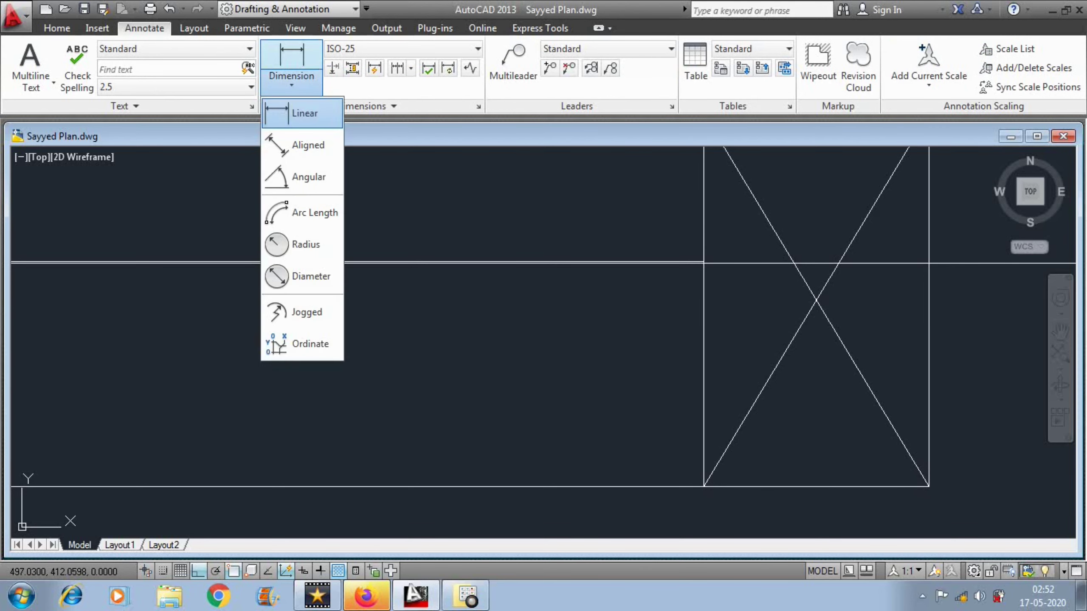
click(304, 113)
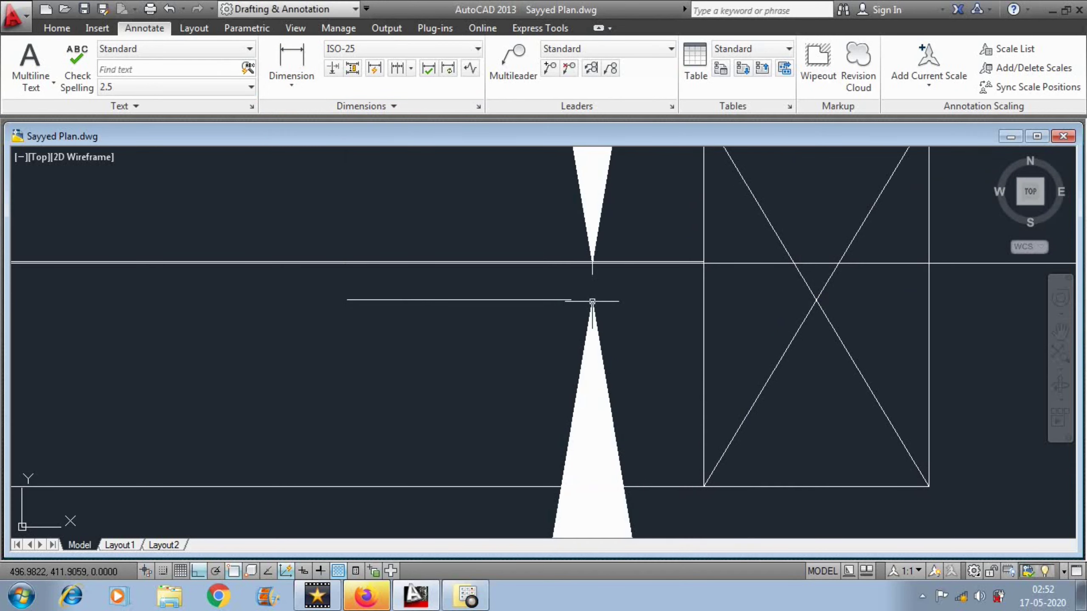
scroll(668, 236, down, 4)
scroll(667, 235, down, 2)
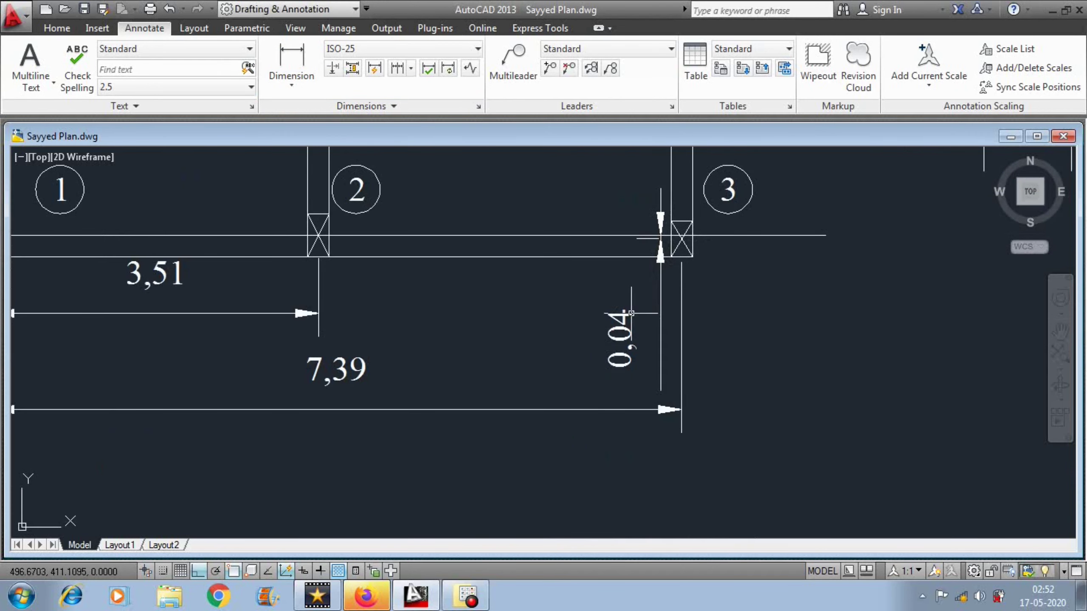
scroll(688, 344, down, 4)
scroll(648, 327, up, 2)
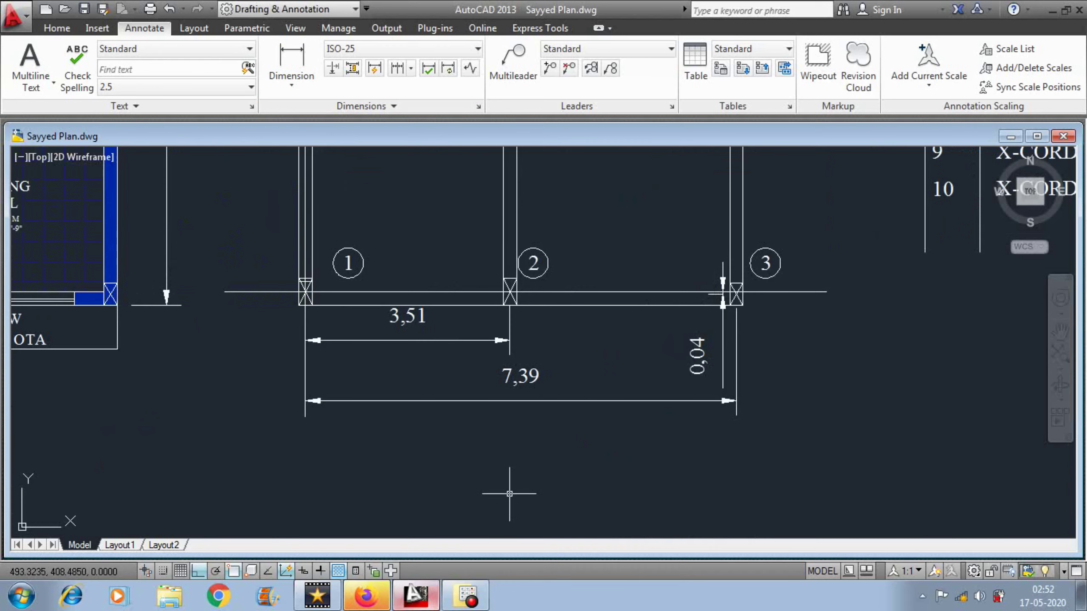
click(416, 595)
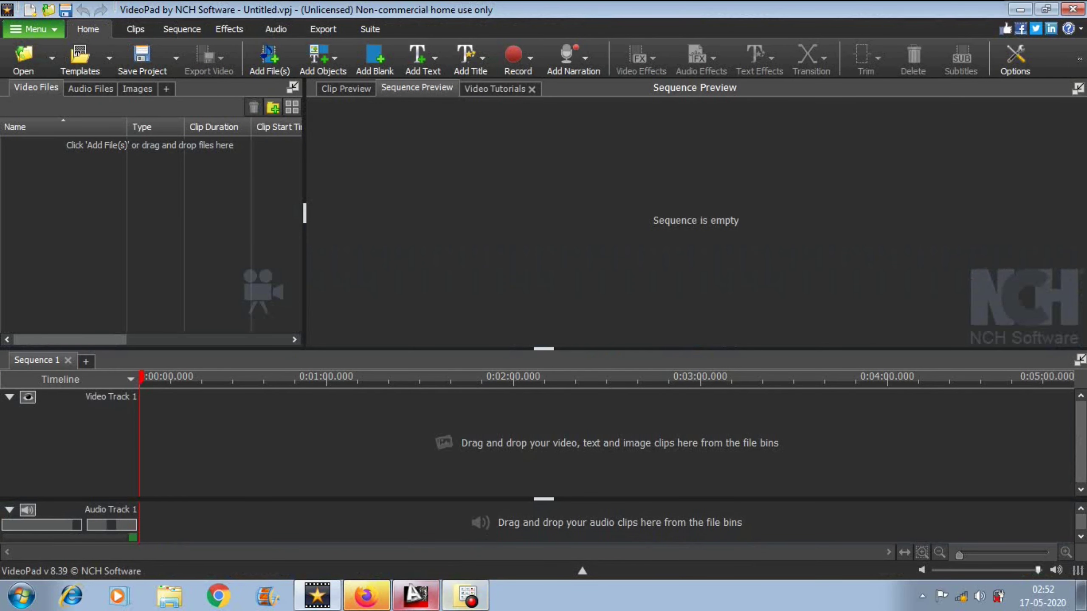
click(416, 595)
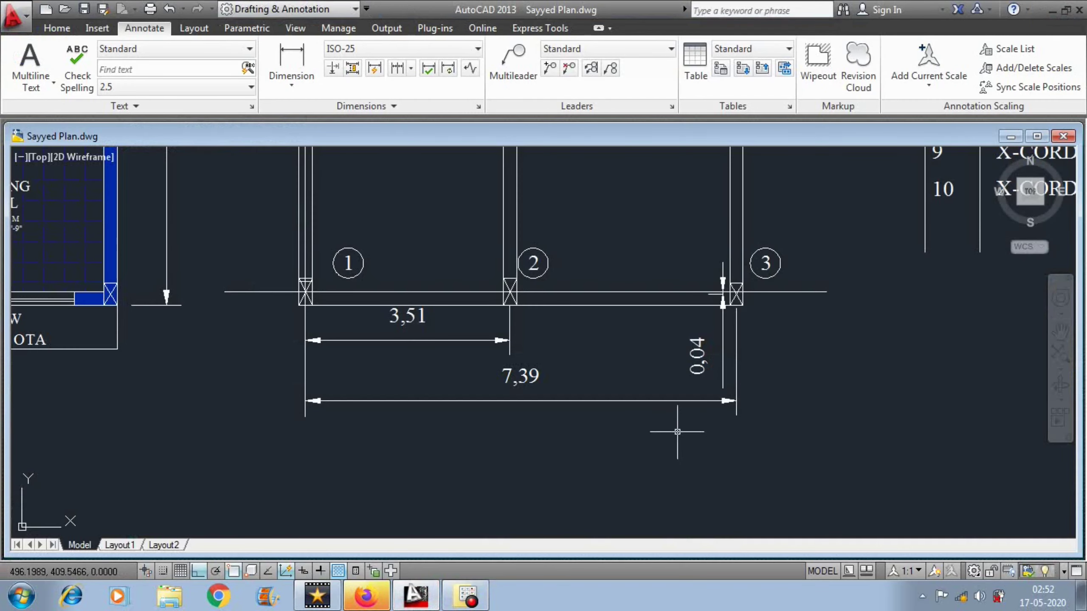
Set column 3's Z coordinate to -0.04 in the table
middle_drag(722, 295, 452, 355)
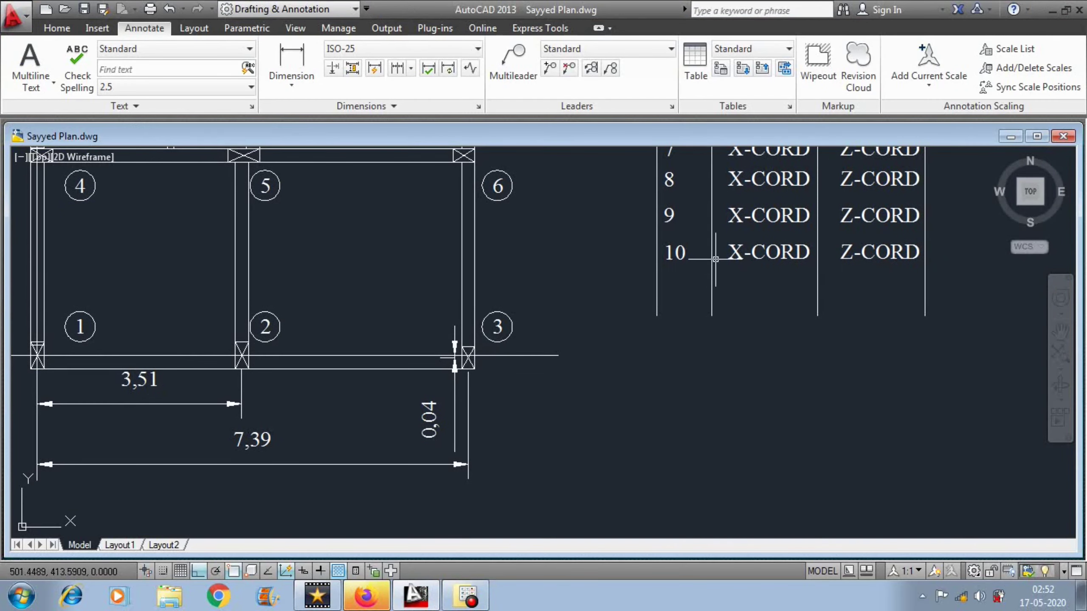
mouse_move(715, 260)
middle_down()
mouse_move(675, 387)
mouse_move(713, 317)
mouse_move(714, 369)
middle_up()
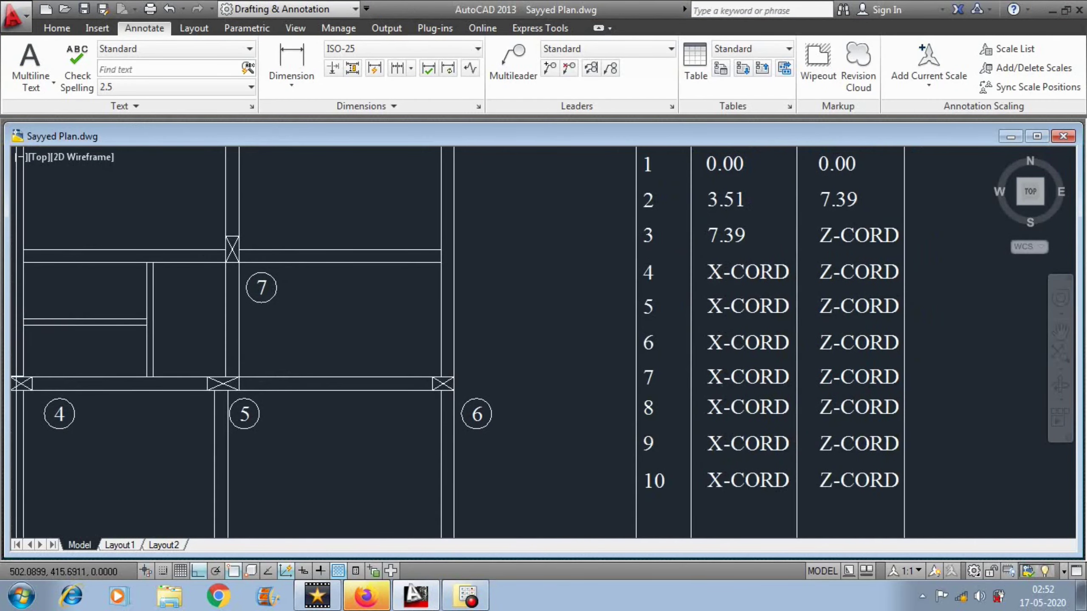
middle_drag(744, 310, 715, 371)
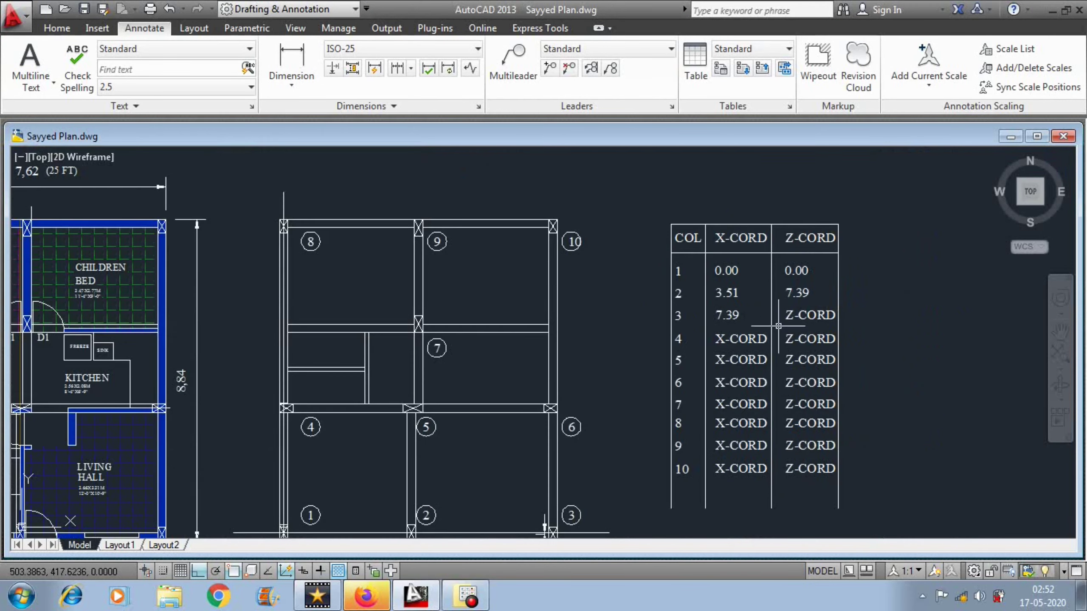
scroll(766, 316, down, 2)
double_click(786, 319)
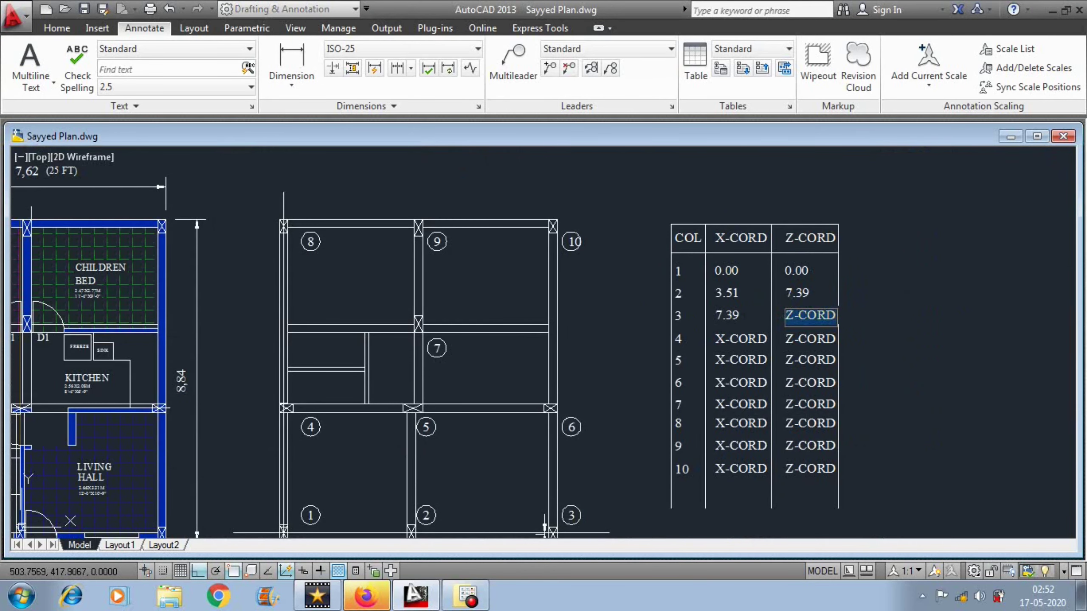
key(BackSpace)
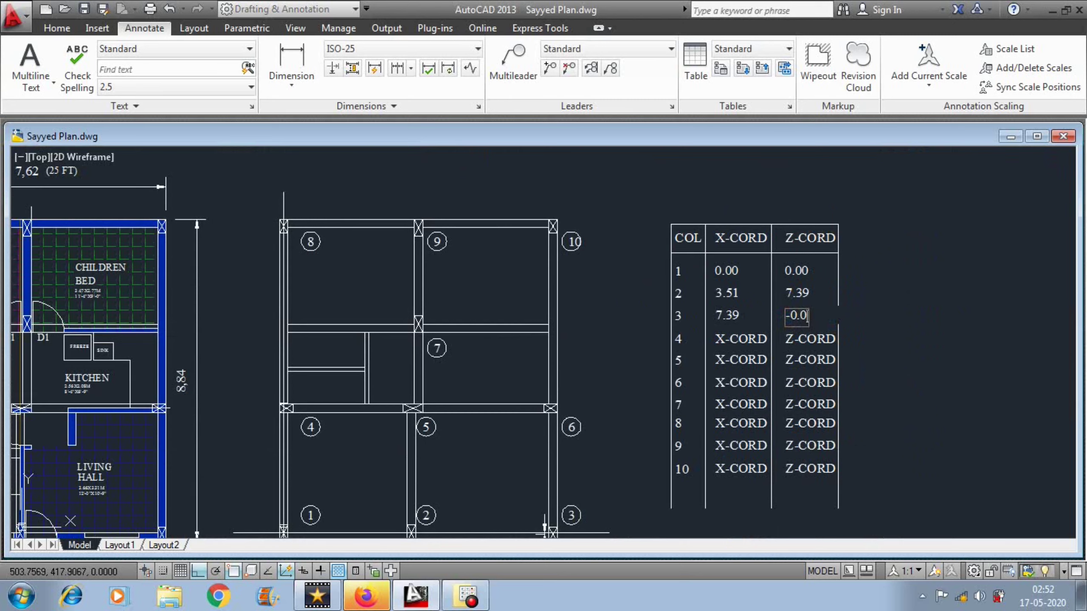
key(Return)
right_click(777, 306)
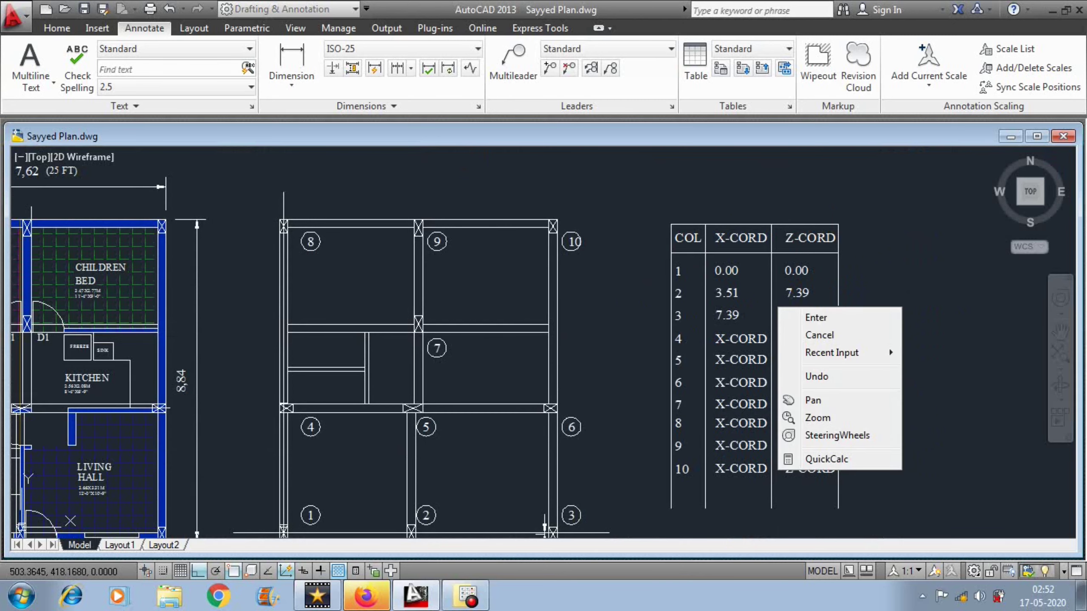
click(806, 317)
Measure the horizontal and vertical offsets from the centre of column 1 to column 4 with a linear dimension, without placing it
scroll(776, 253, down, 2)
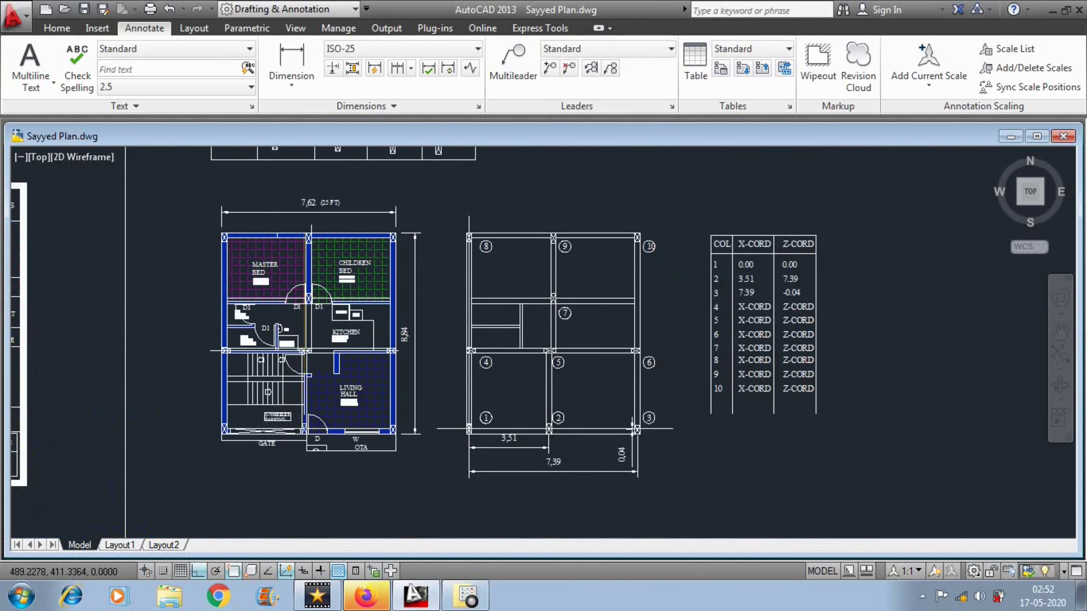
scroll(449, 437, up, 5)
scroll(452, 445, down, 2)
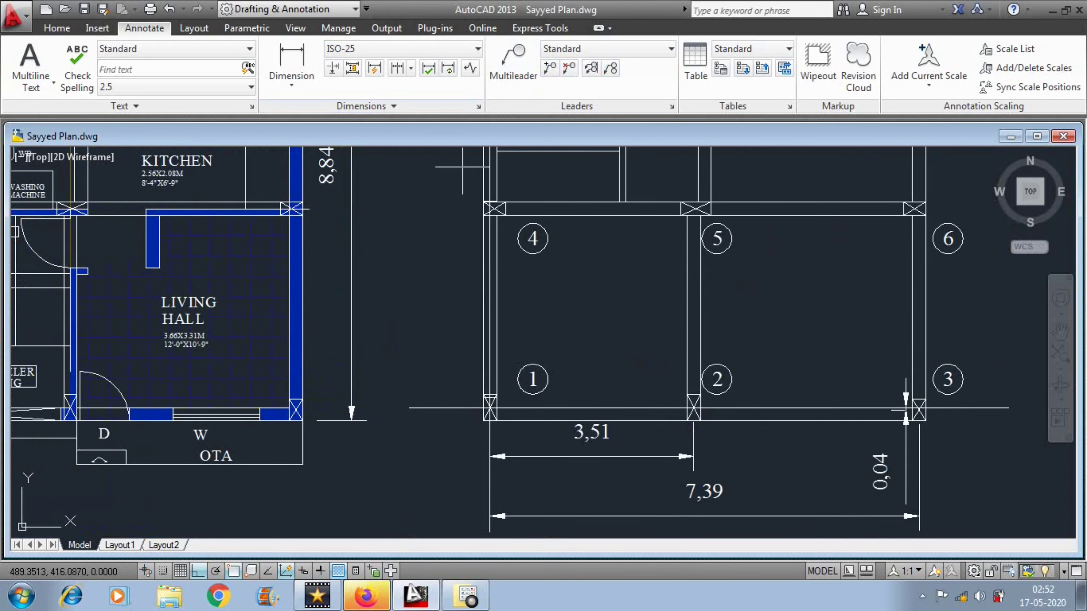
click(292, 84)
click(304, 113)
scroll(492, 409, up, 4)
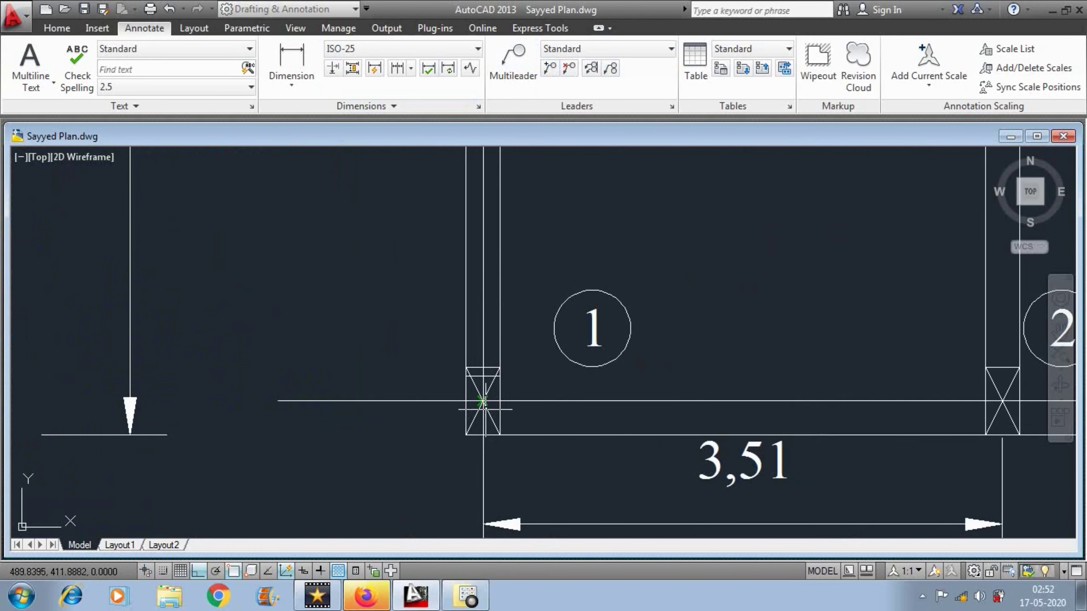
scroll(485, 409, down, 4)
scroll(478, 214, up, 2)
click(478, 207)
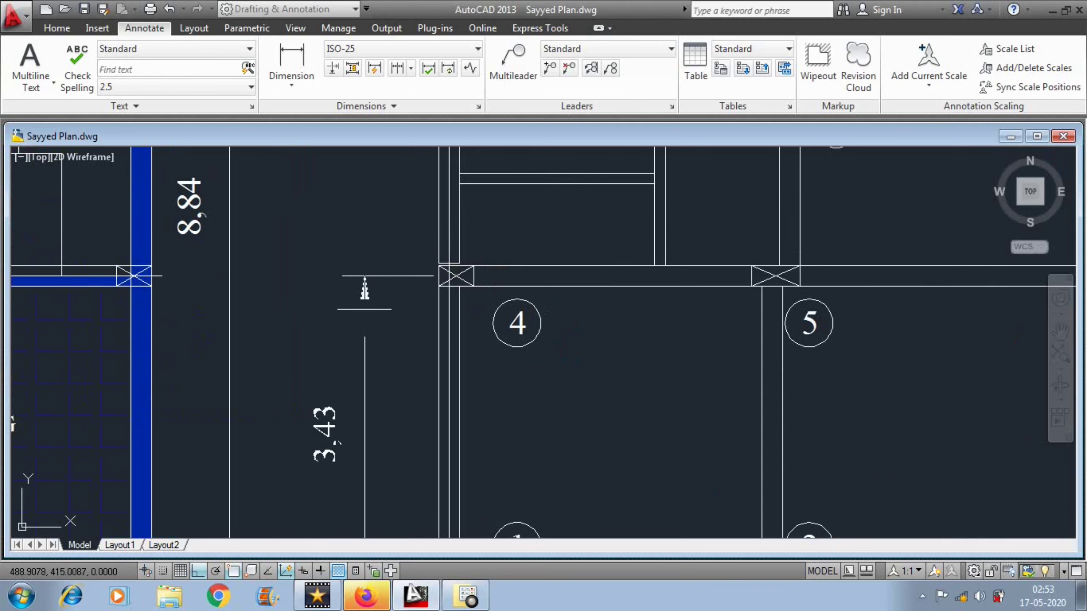
key(Escape)
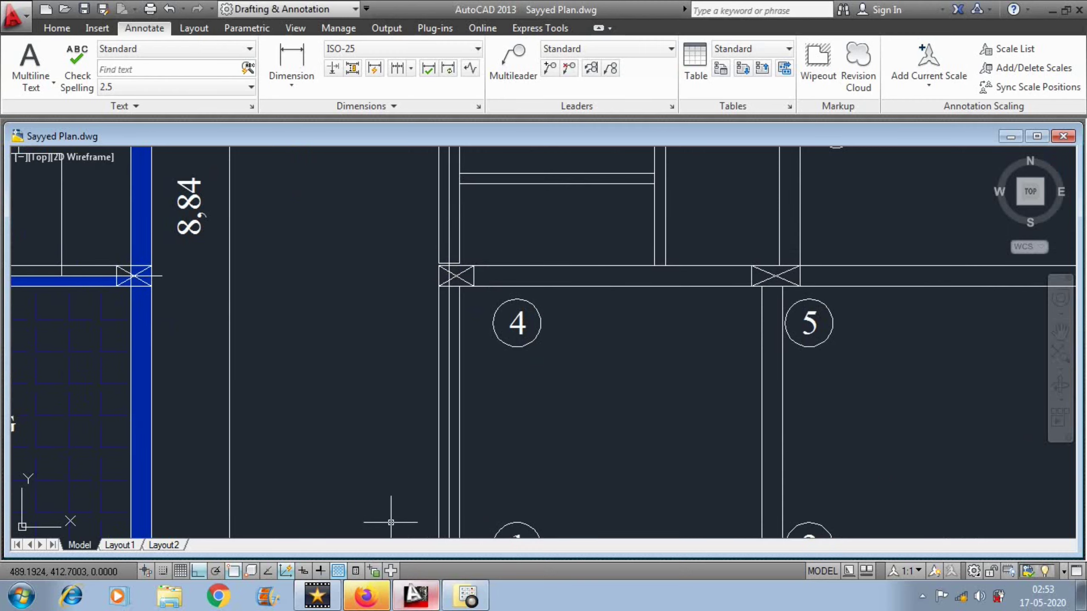
Set column 4's X coordinate to 0.08 and its Z coordinate to 3.43 in the table
scroll(444, 403, down, 4)
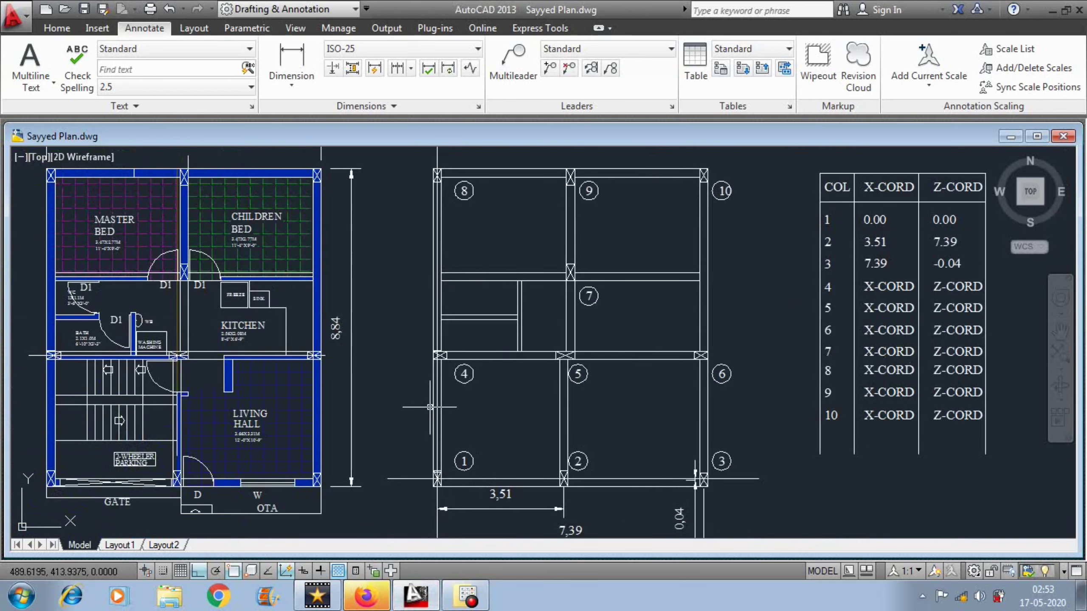
click(869, 287)
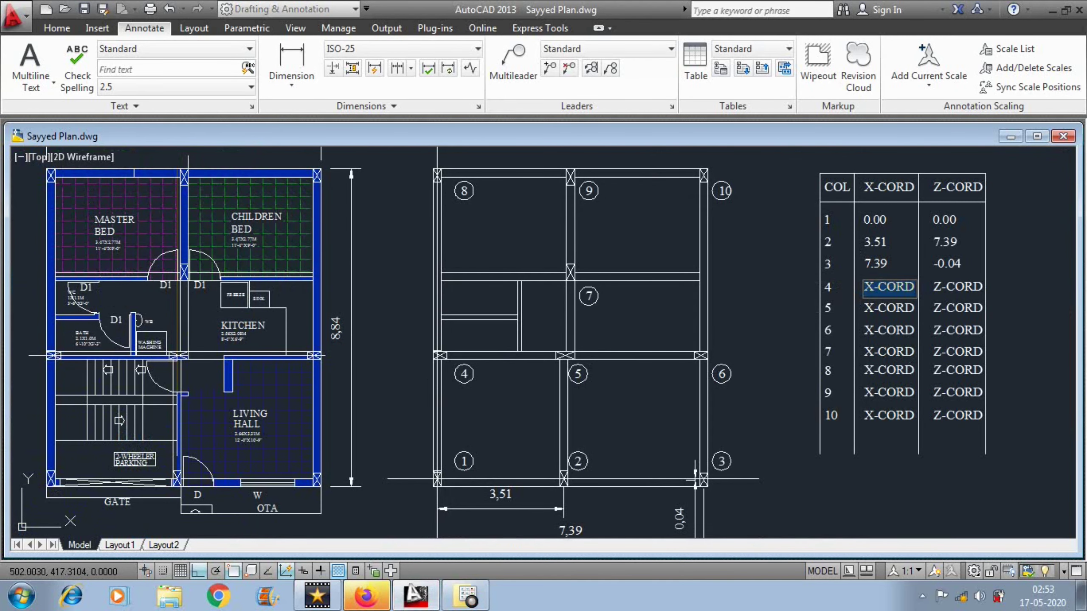
text(0.08)
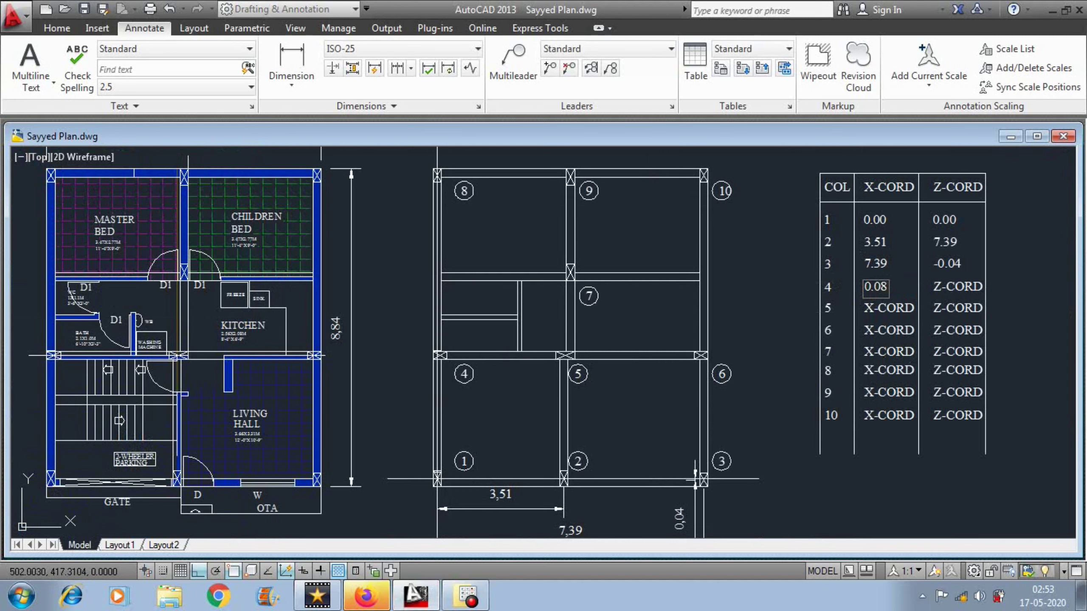
click(960, 287)
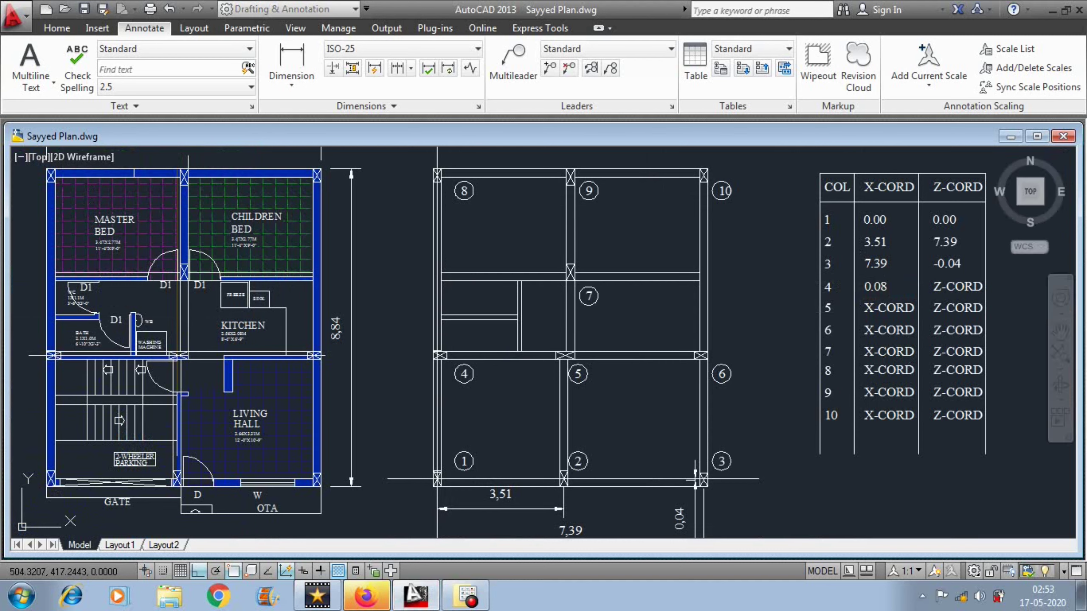
double_click(958, 287)
text(3.43)
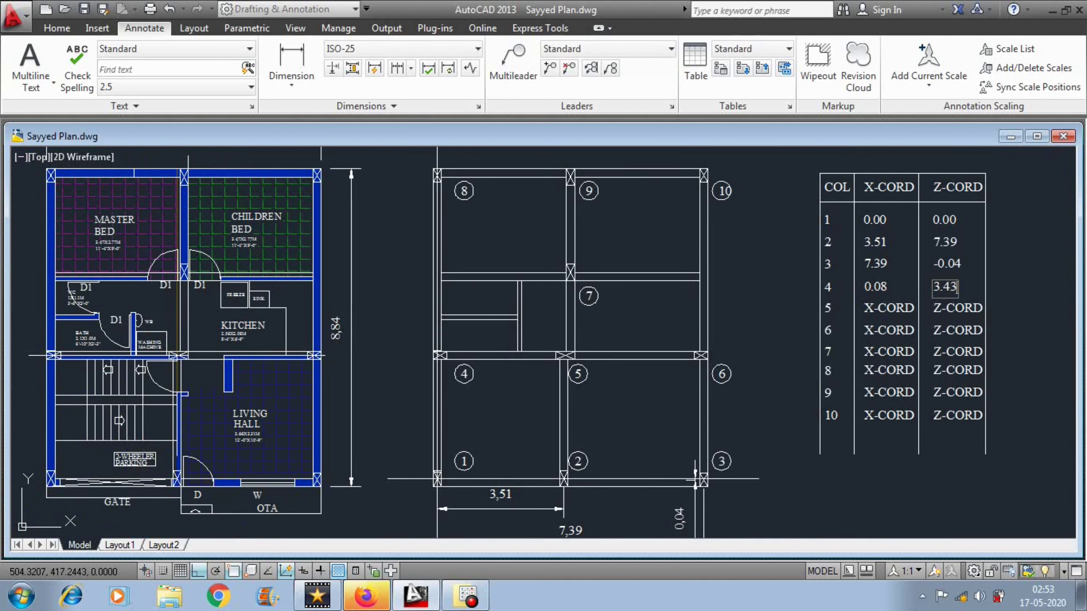
key(Escape)
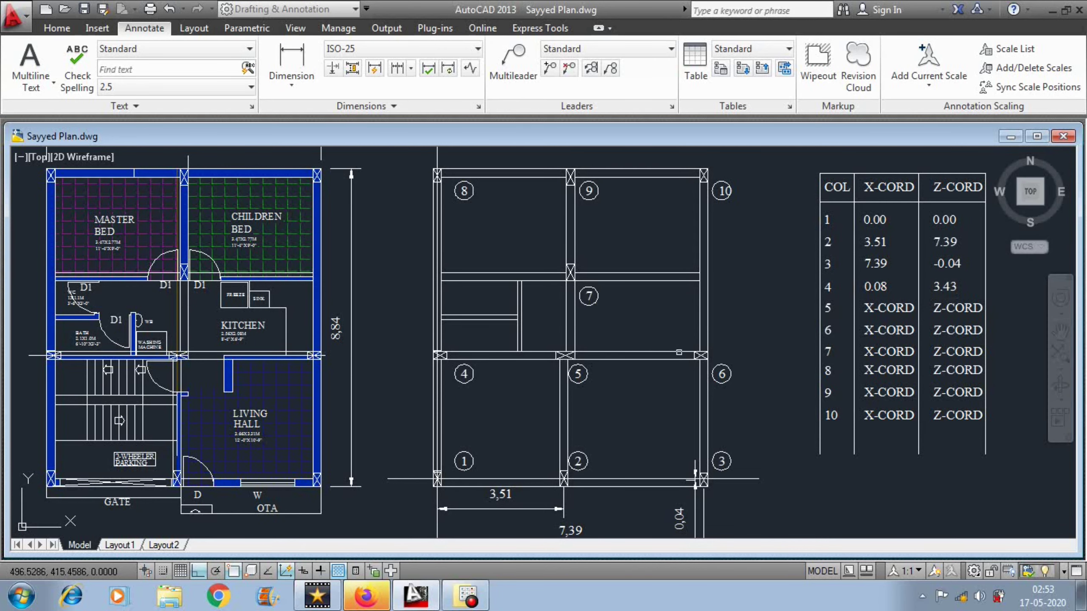
Measure the horizontal and vertical offsets from the centre of column 1 to column 5 with a linear dimension, without placing it
click(291, 82)
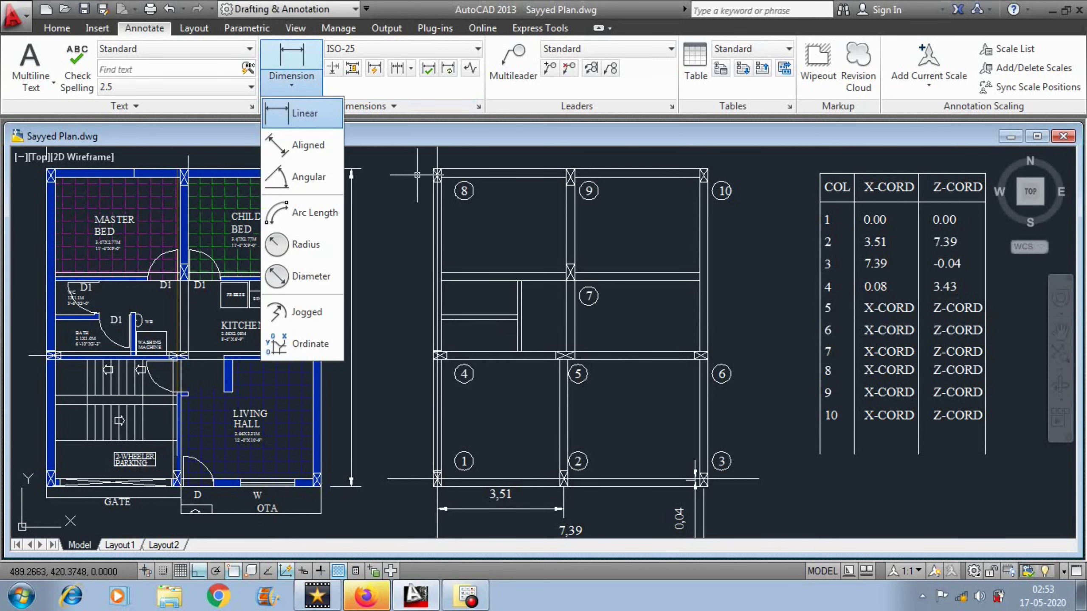
click(304, 113)
scroll(440, 514, up, 6)
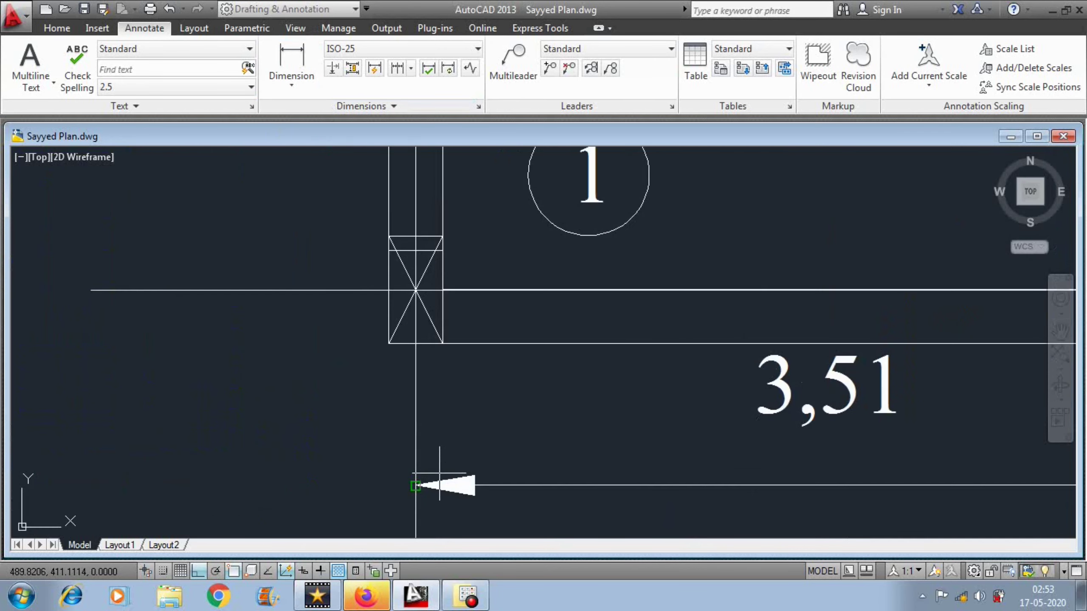
click(416, 291)
scroll(363, 403, down, 2)
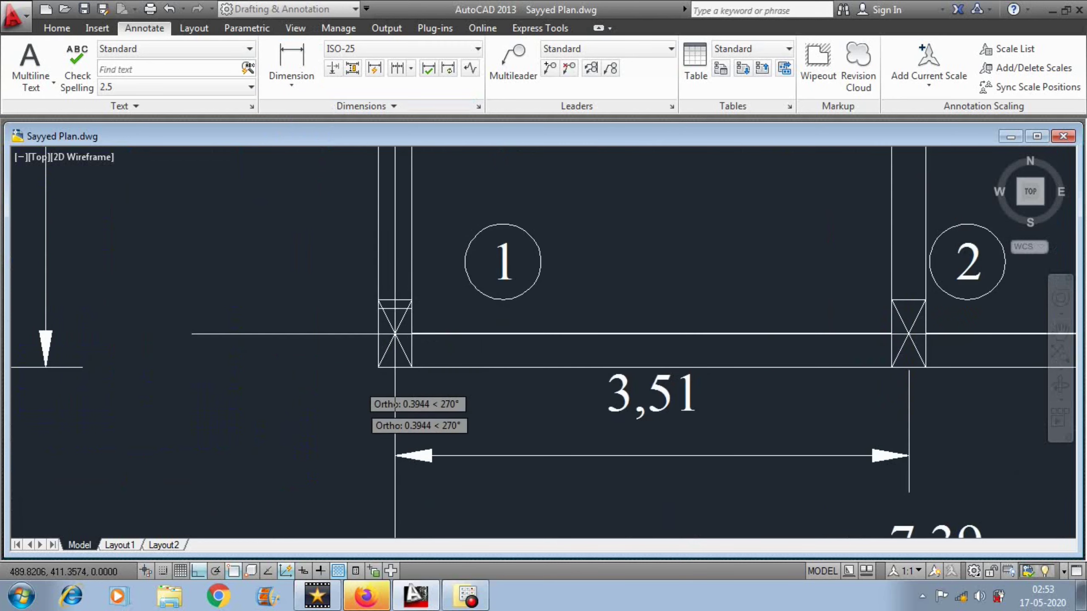
scroll(394, 403, down, 3)
scroll(560, 275, up, 5)
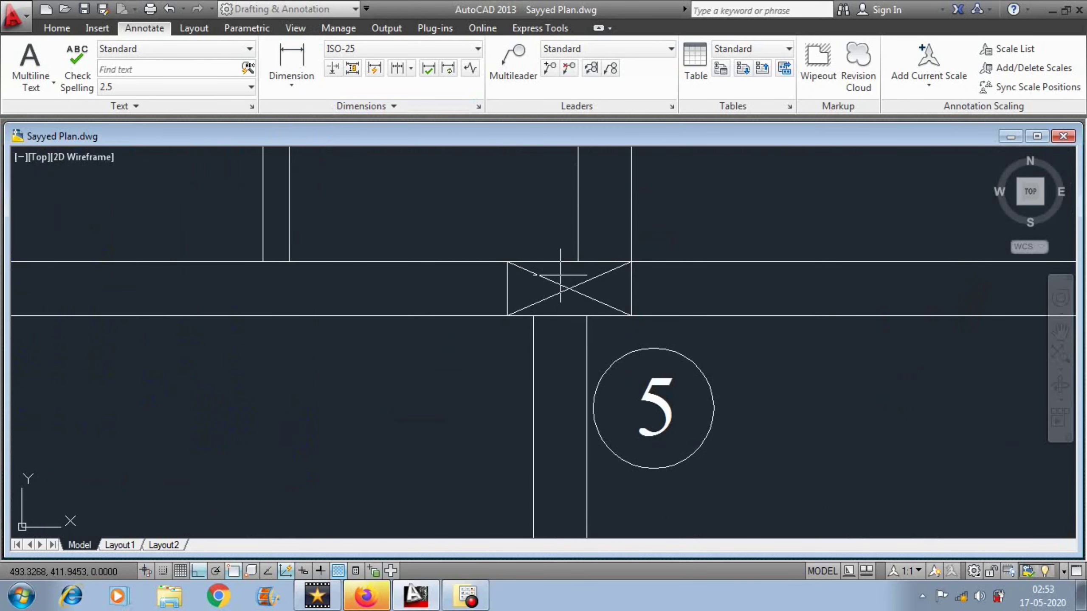
click(568, 289)
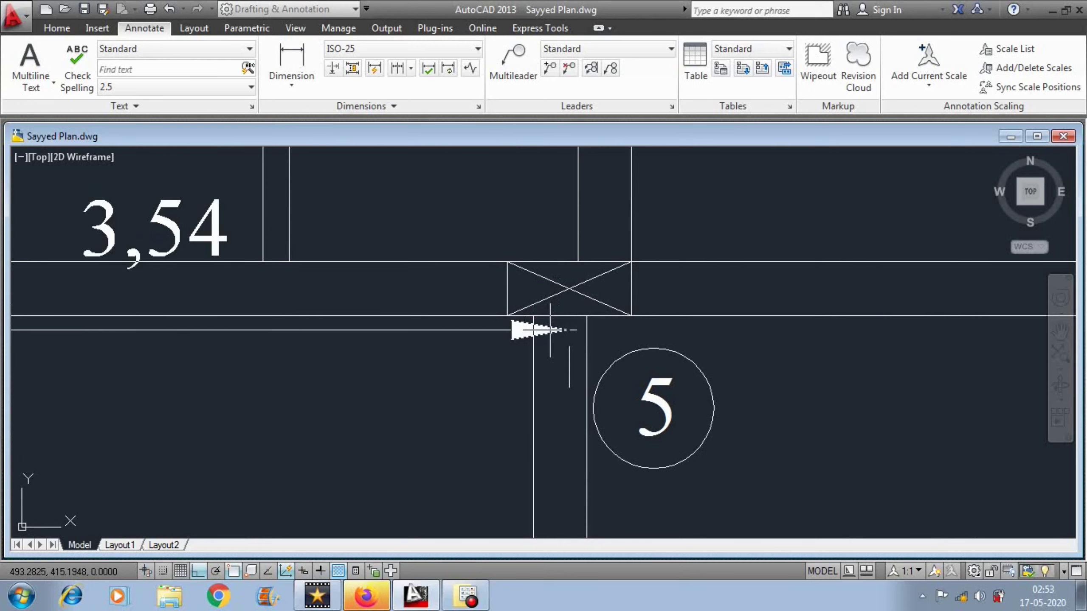
scroll(549, 330, down, 4)
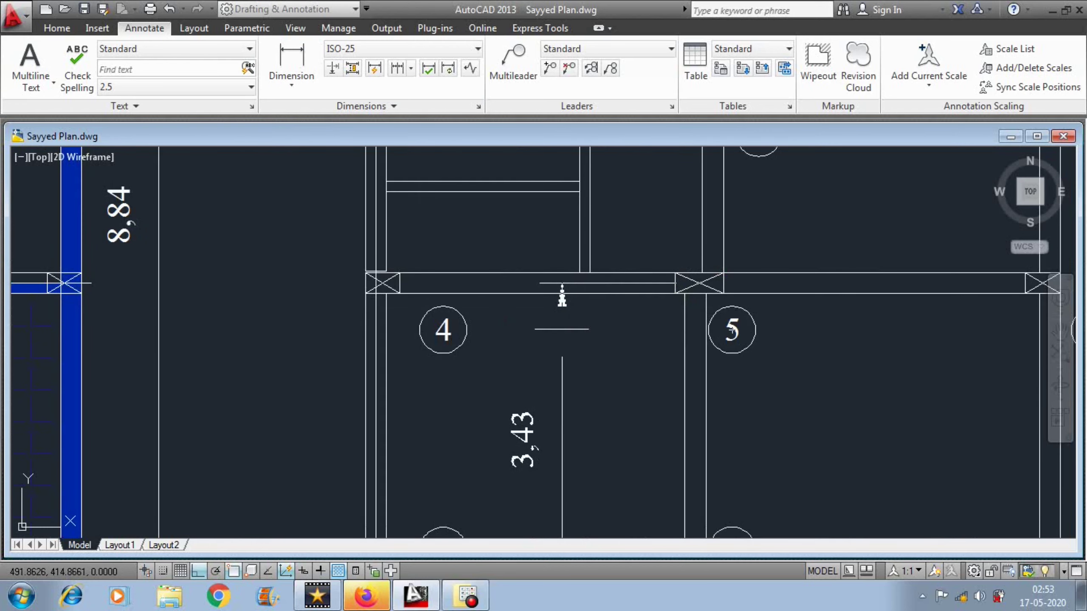
key(Escape)
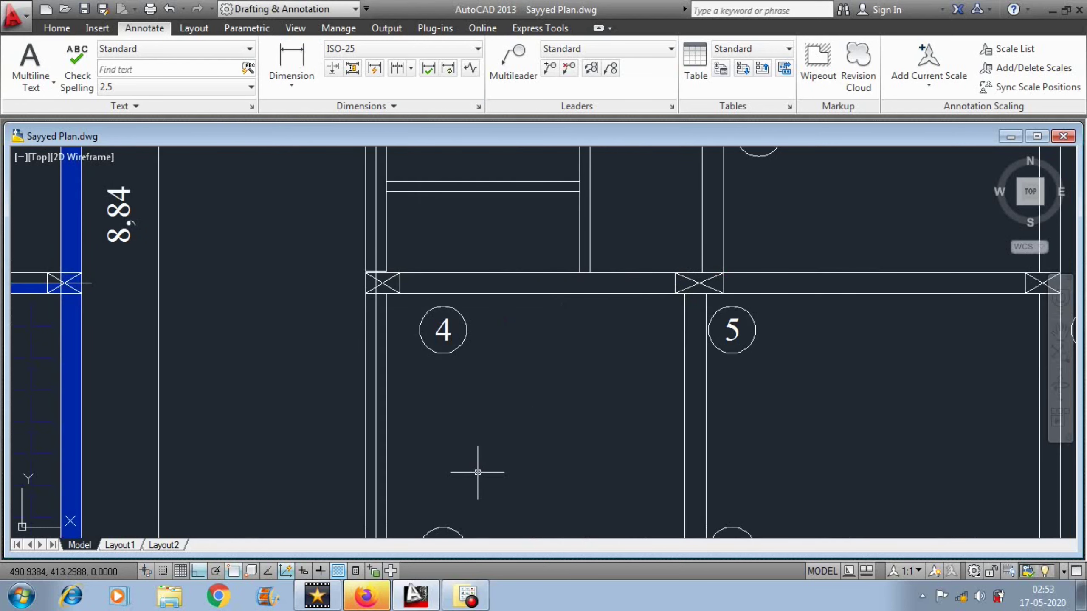
Set column 5's X coordinate to 3.54 and its Z coordinate to 3.43 in the table
scroll(551, 349, down, 5)
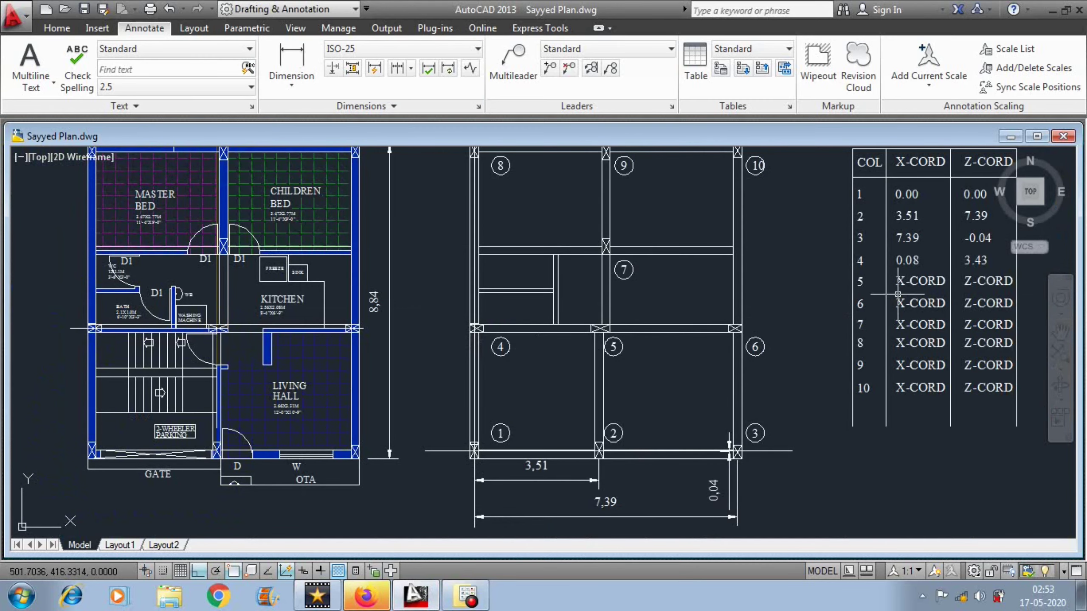
scroll(597, 473, up, 1)
click(800, 309)
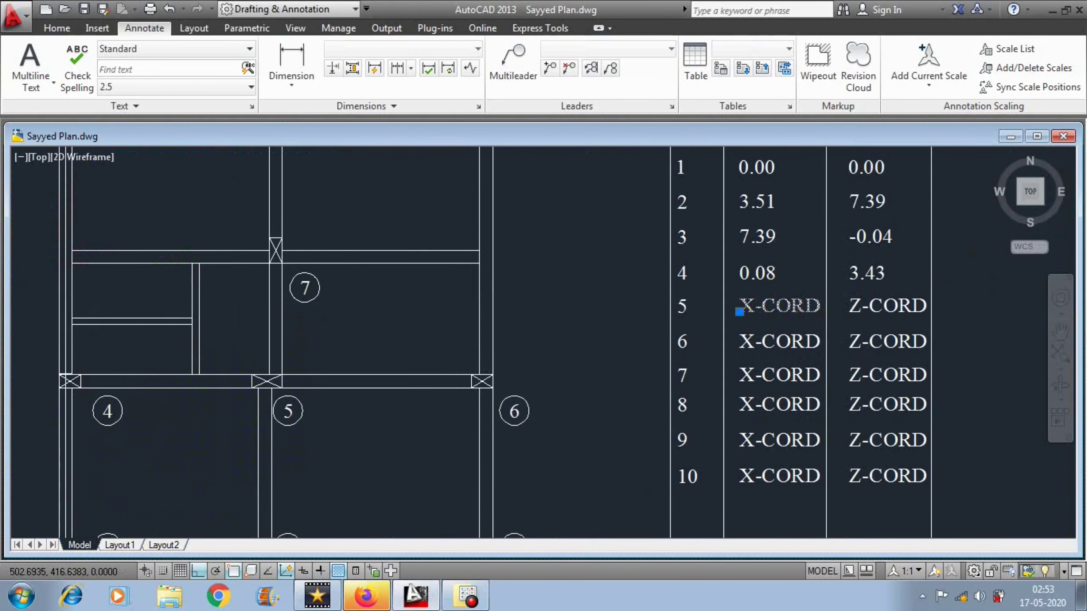
double_click(801, 310)
text(3.54)
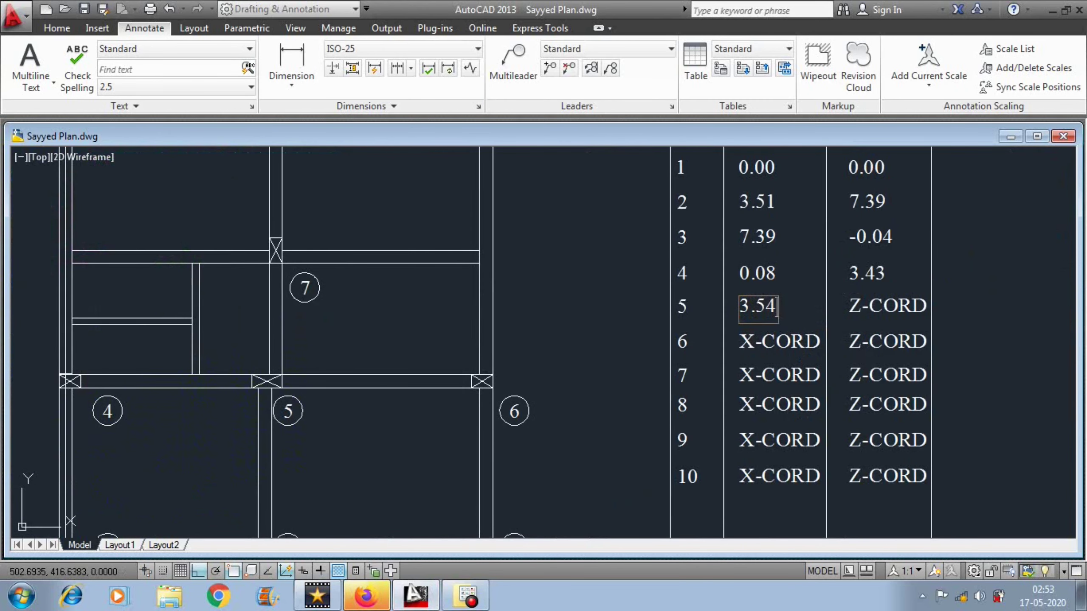
key(Return)
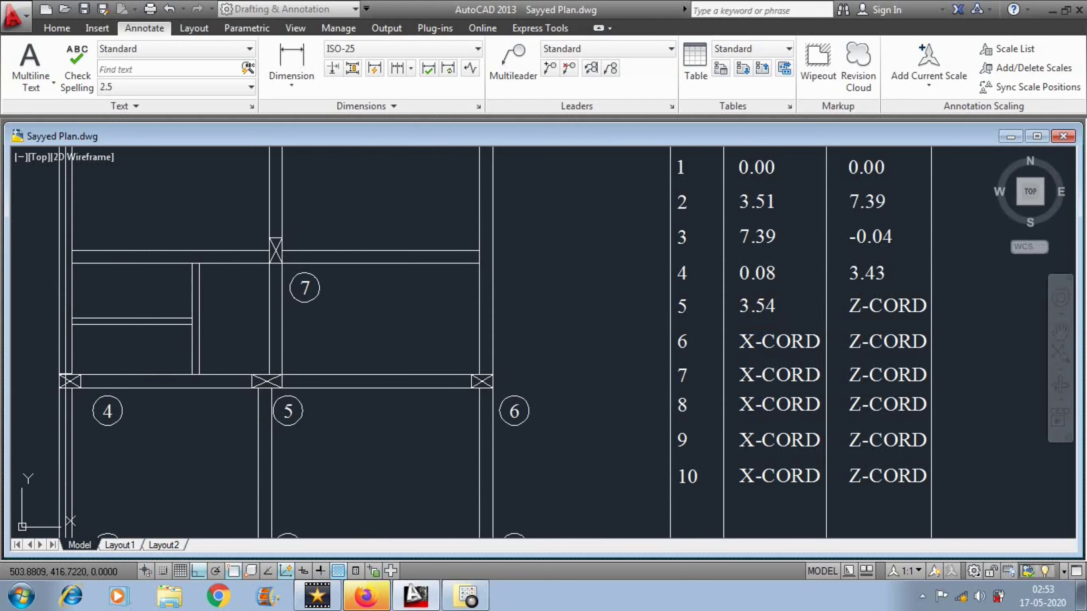
double_click(887, 305)
text(3.)
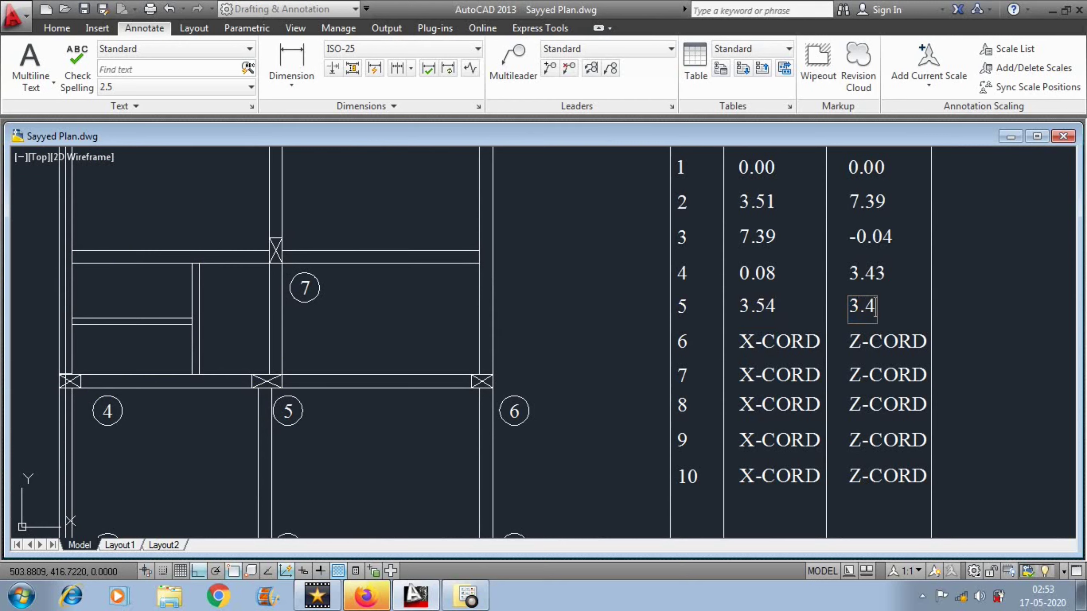
text(43)
key(Return)
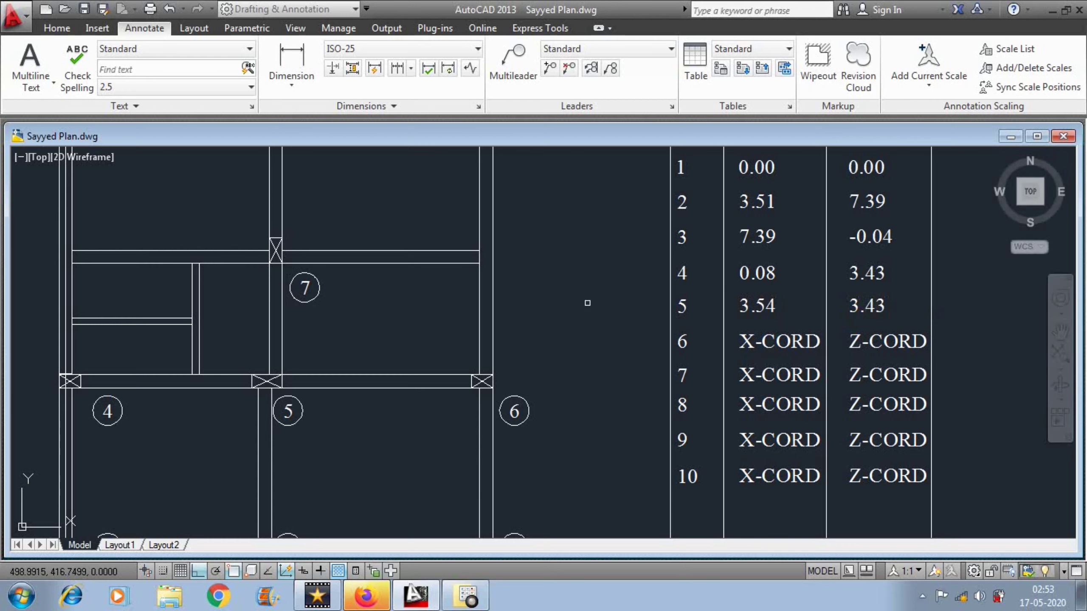
scroll(753, 279, down, 2)
key(Escape)
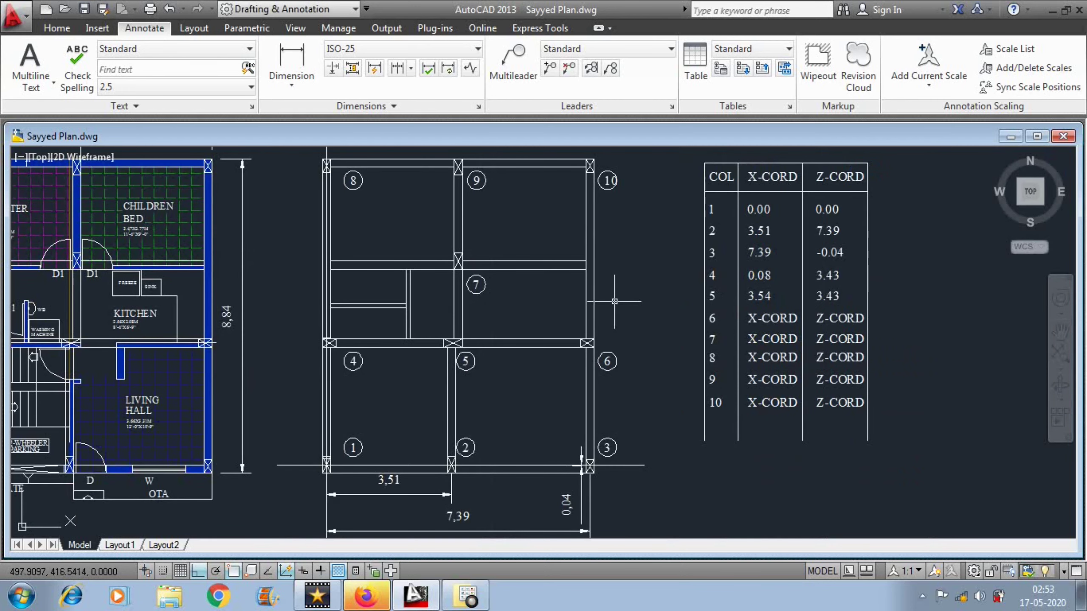
Measure the horizontal and vertical offsets from the centre of column 1 to column 6 with a linear dimension, without placing it
click(292, 82)
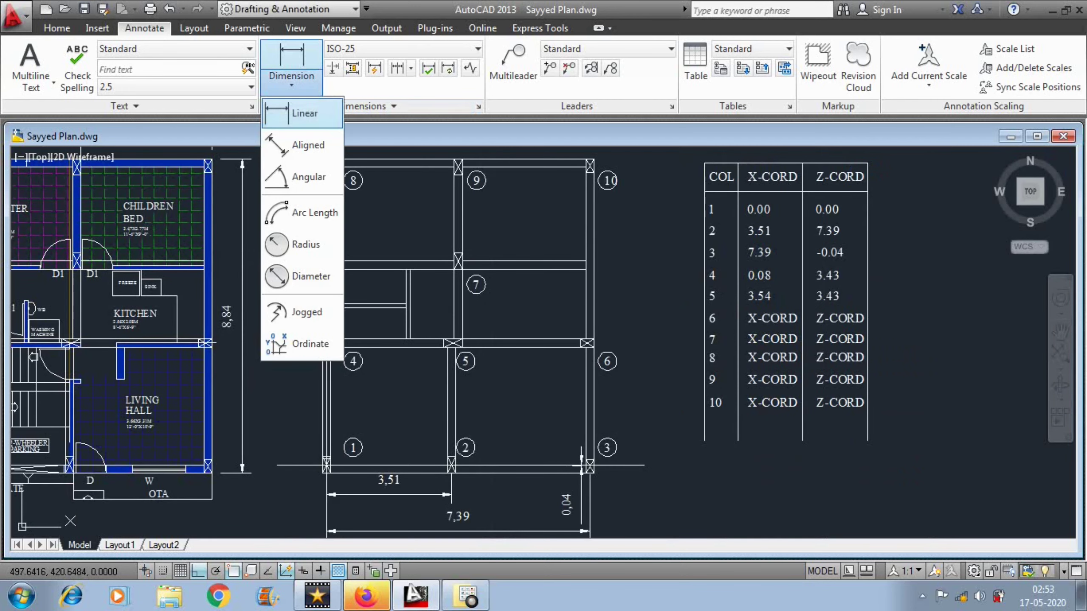
click(303, 109)
scroll(325, 467, up, 8)
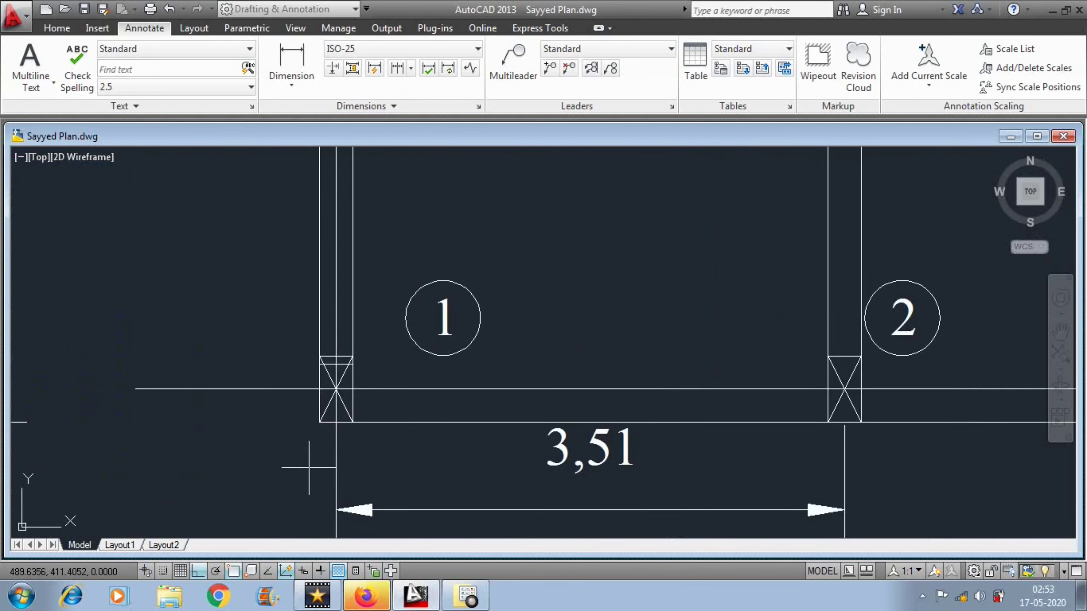
click(326, 396)
scroll(326, 396, down, 8)
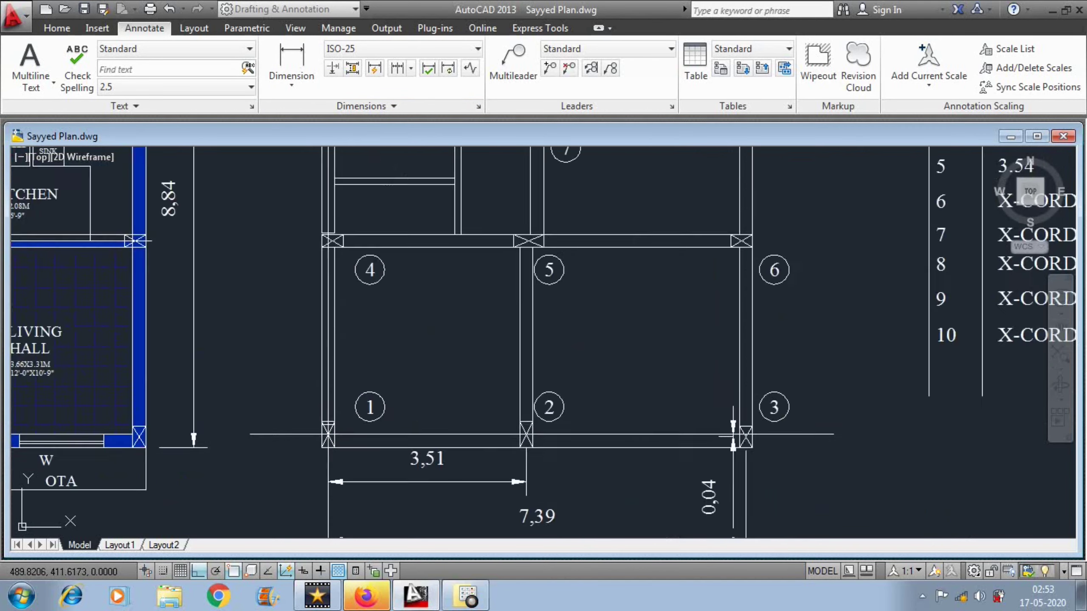
scroll(619, 291, up, 7)
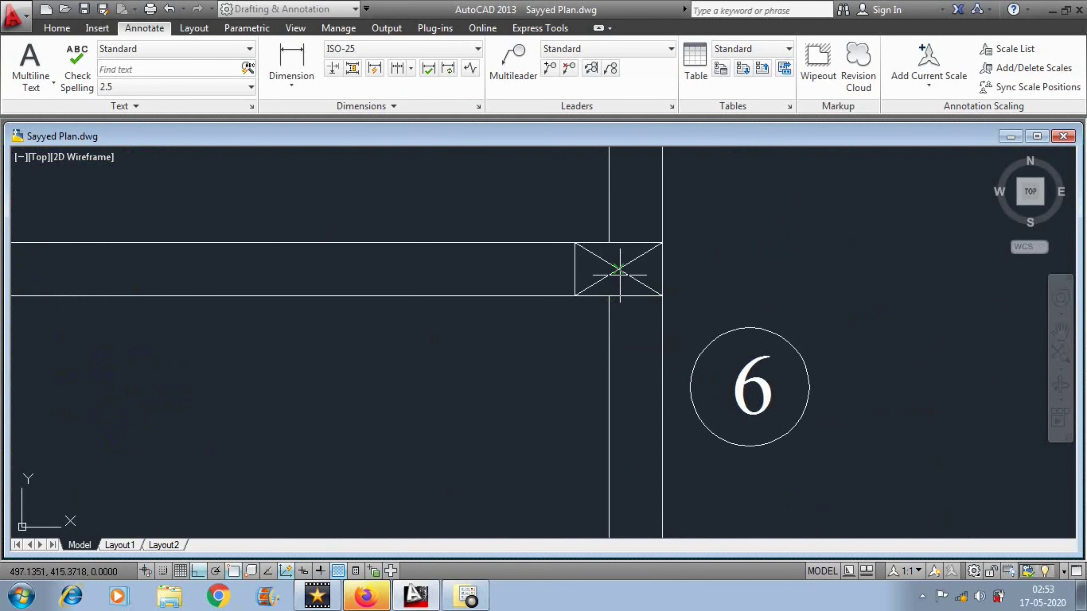
click(619, 291)
scroll(552, 369, down, 2)
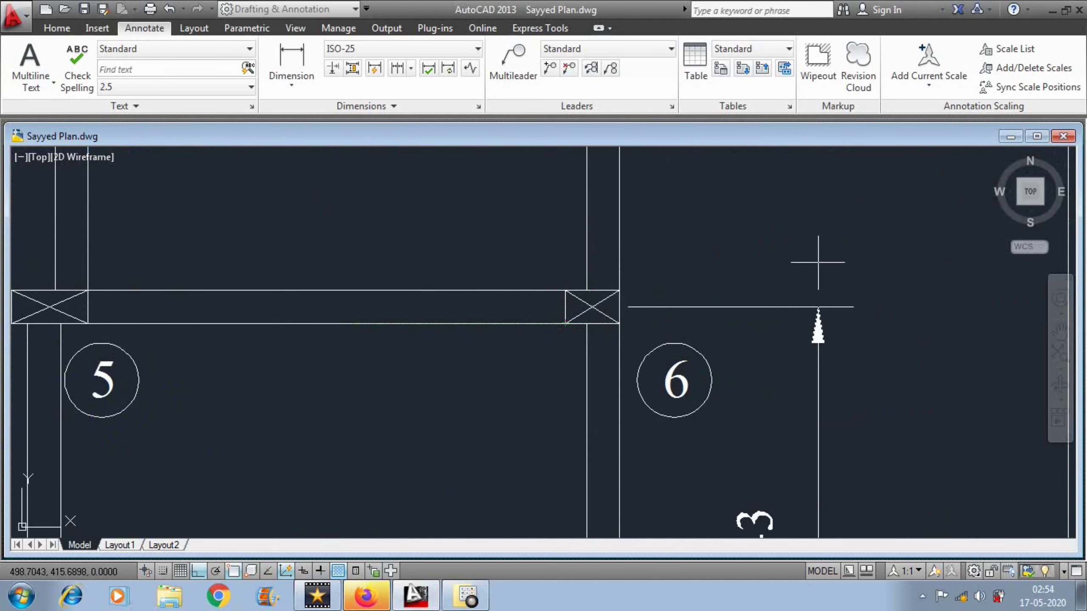
scroll(808, 253, down, 2)
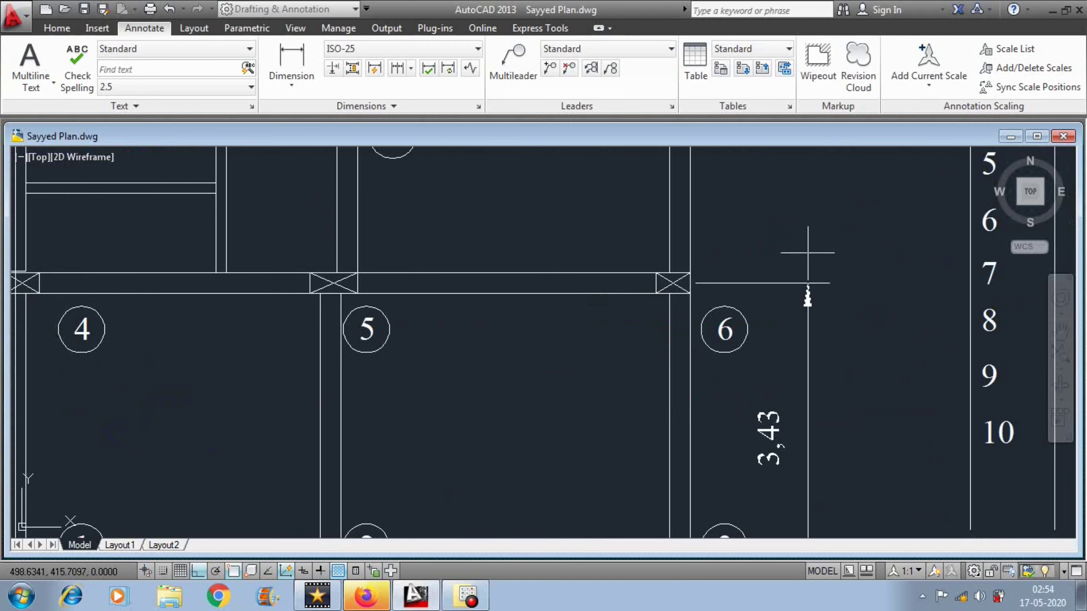
key(Escape)
Set column 6's X coordinate to 7.31 and its Z coordinate to 3.43 in the table
scroll(492, 363, down, 2)
middle_drag(656, 372, 526, 402)
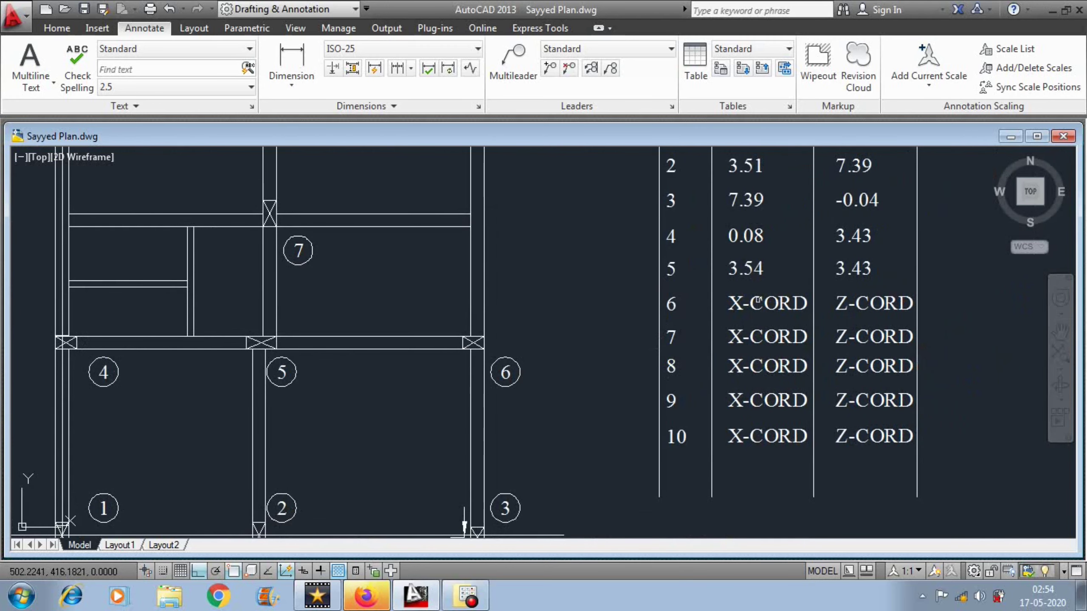
double_click(759, 298)
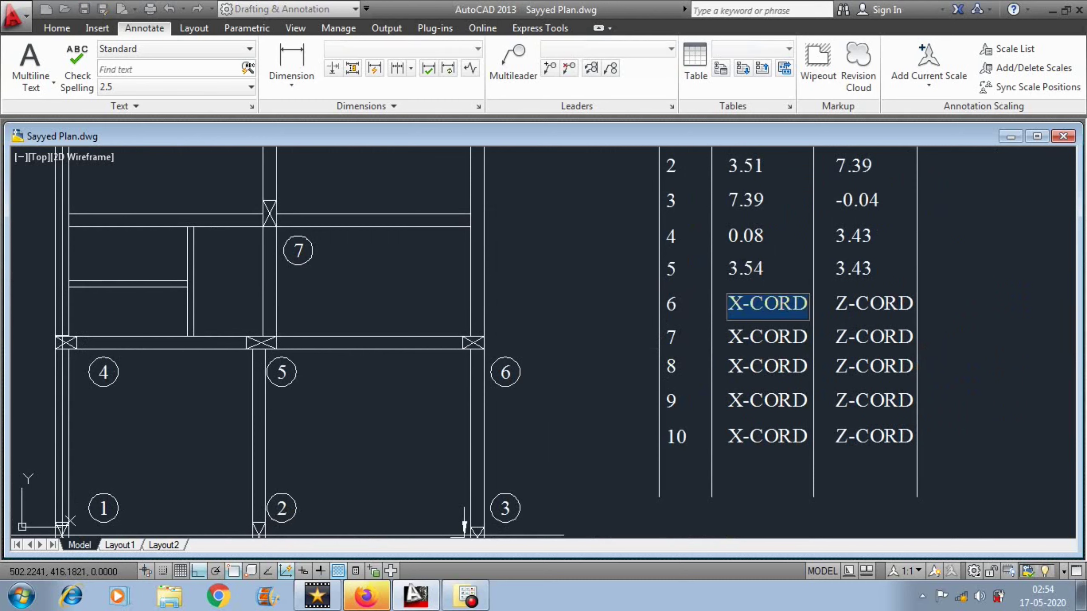
text(7.31)
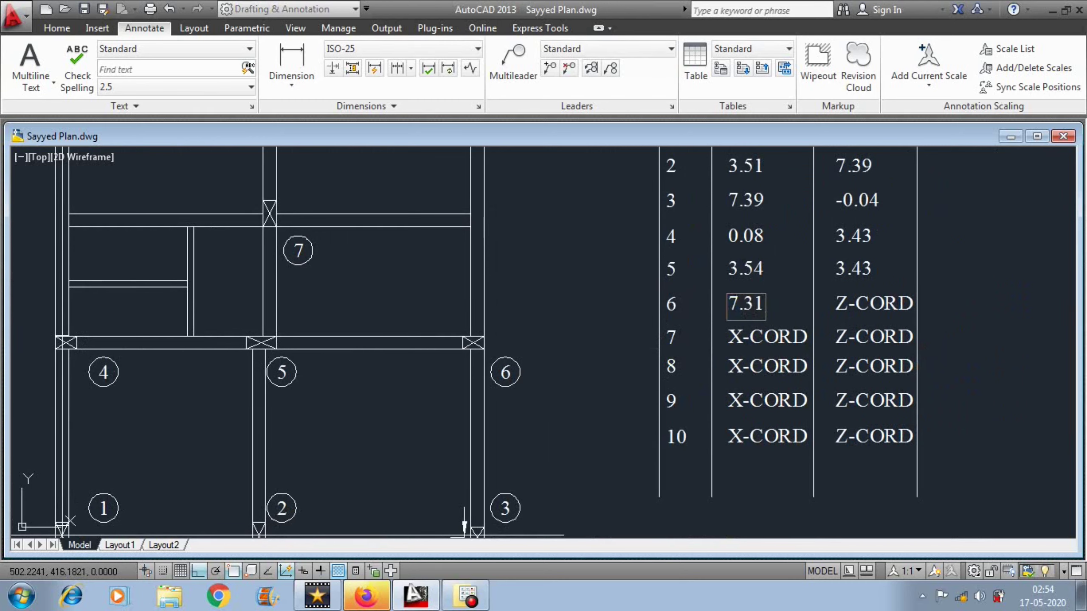
click(869, 301)
click(870, 303)
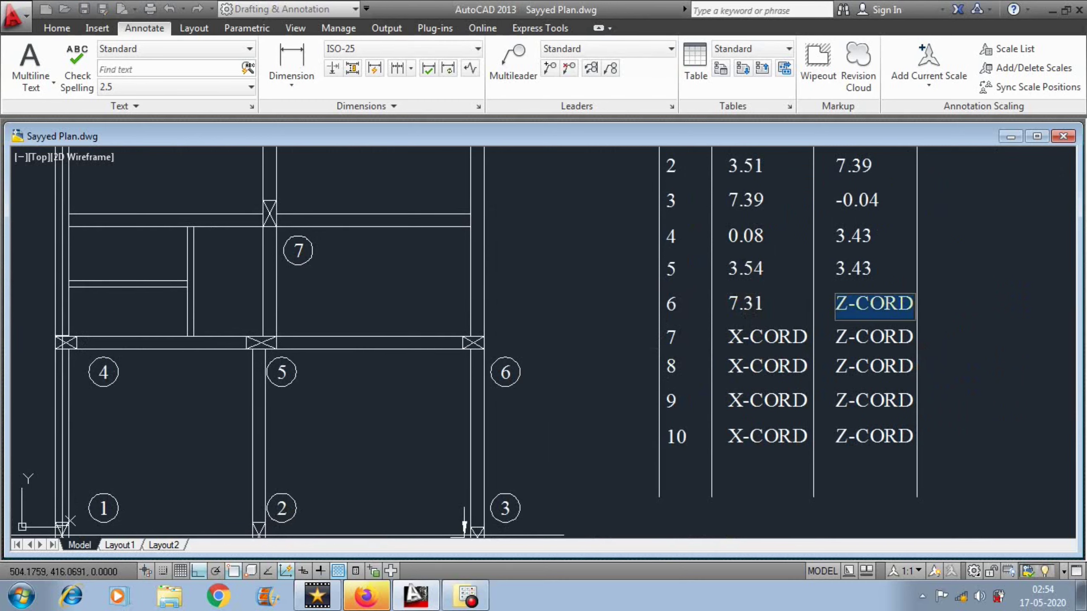
text(3.43)
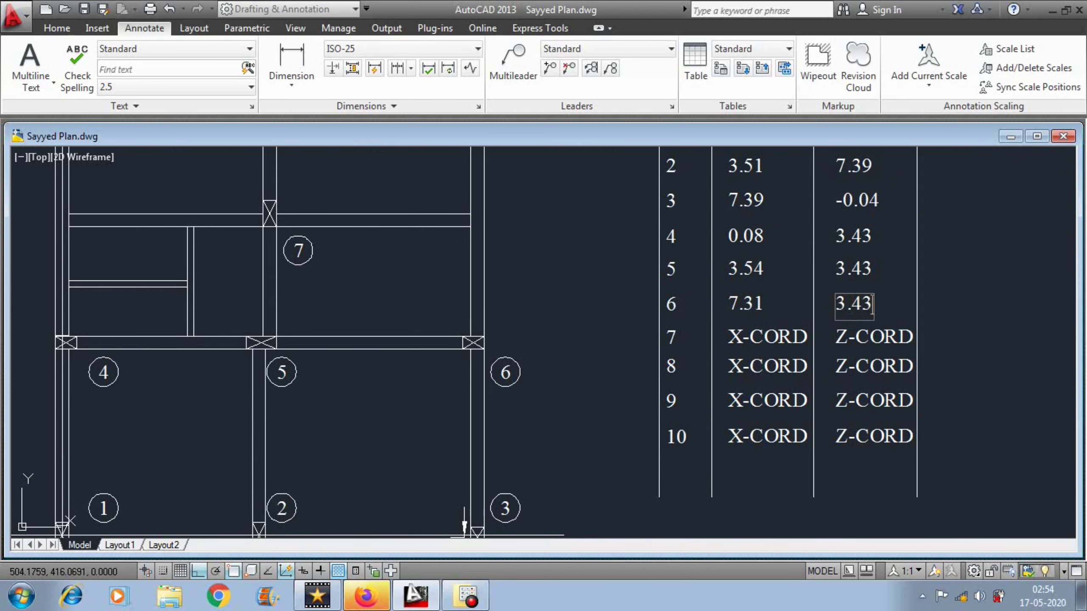
key(Return)
Measure the horizontal and vertical offsets from the centre of column 1 to column 7 with a linear dimension, without placing it
scroll(769, 301, down, 4)
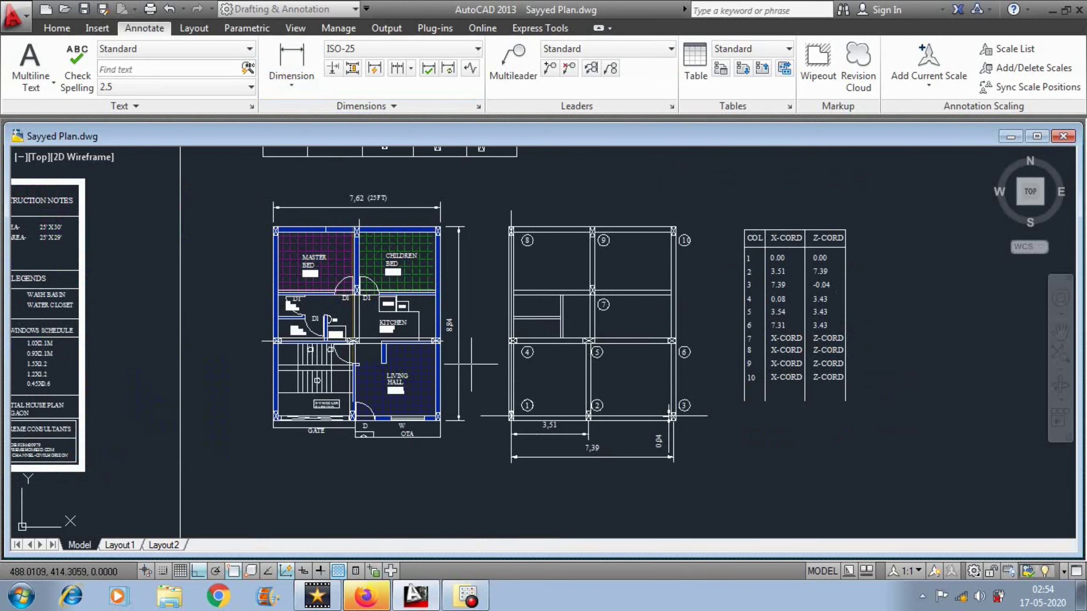
scroll(513, 429, up, 4)
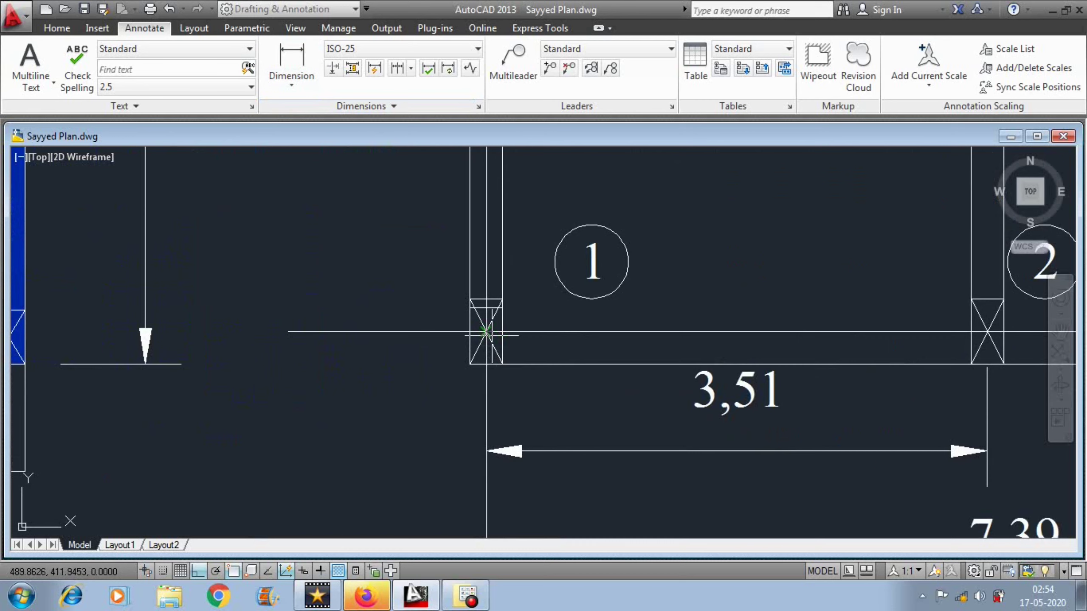
scroll(505, 428, down, 4)
scroll(599, 302, down, 3)
scroll(599, 302, up, 8)
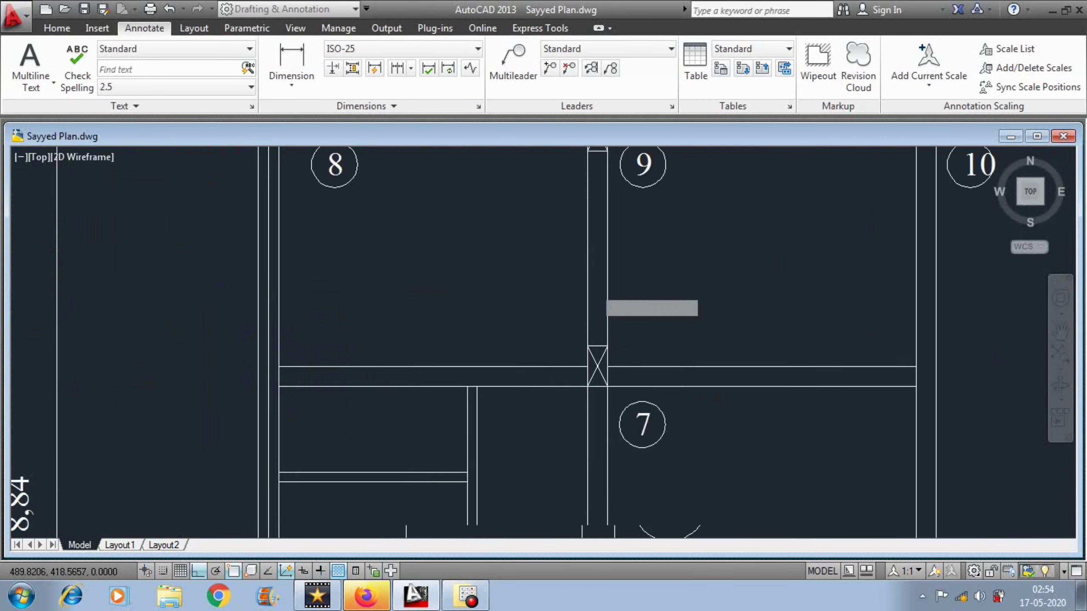
scroll(598, 296, up, 2)
key(Escape)
Set column 7's X coordinate to 3.7 and its Z coordinate to 5.73 in the table
scroll(621, 313, down, 2)
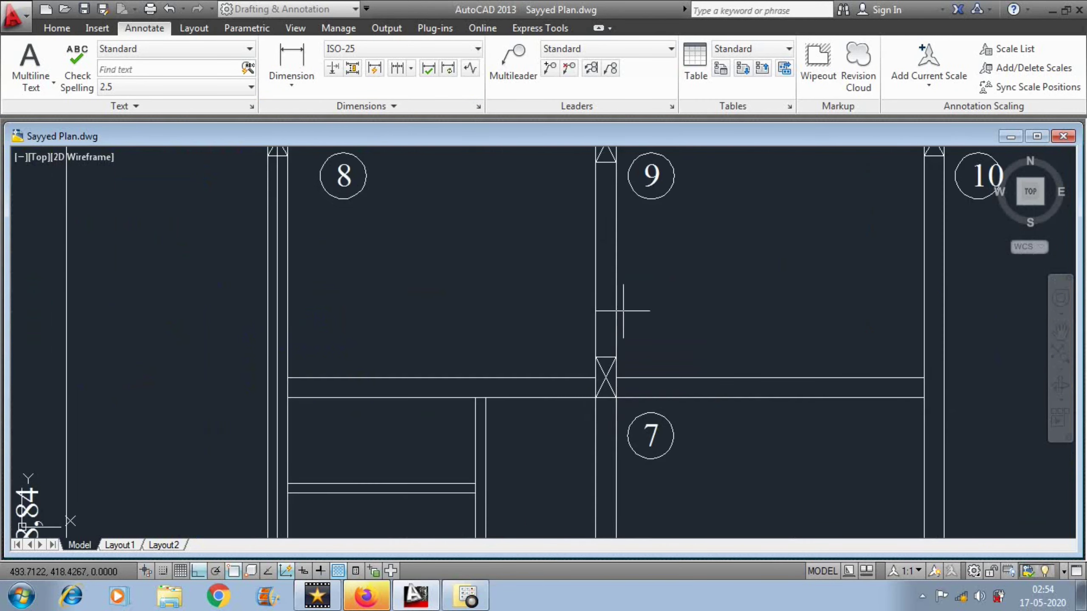
scroll(624, 309, down, 6)
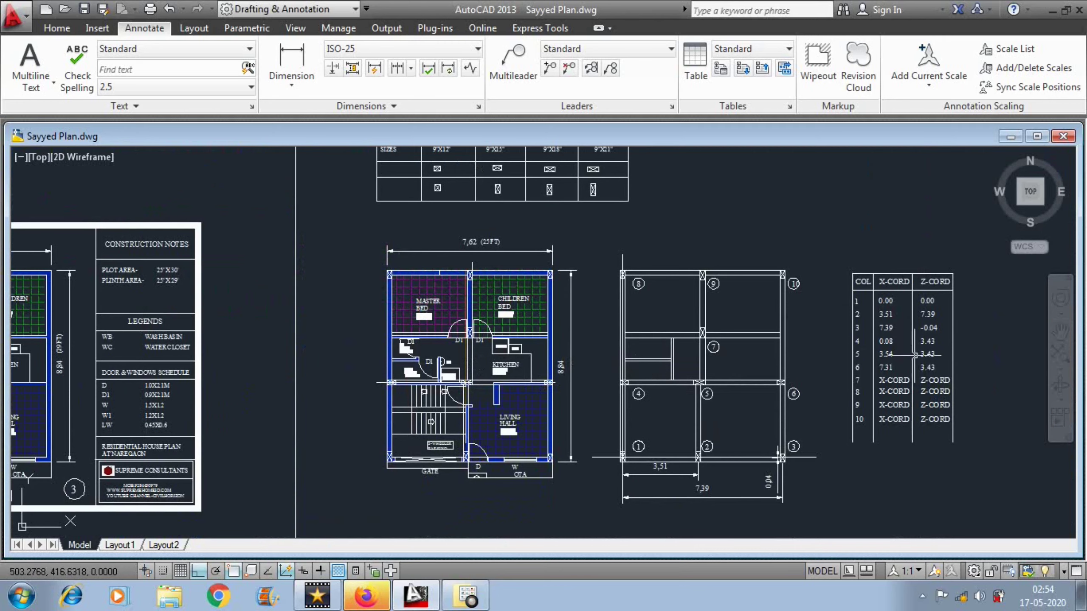
scroll(891, 387, up, 3)
double_click(891, 387)
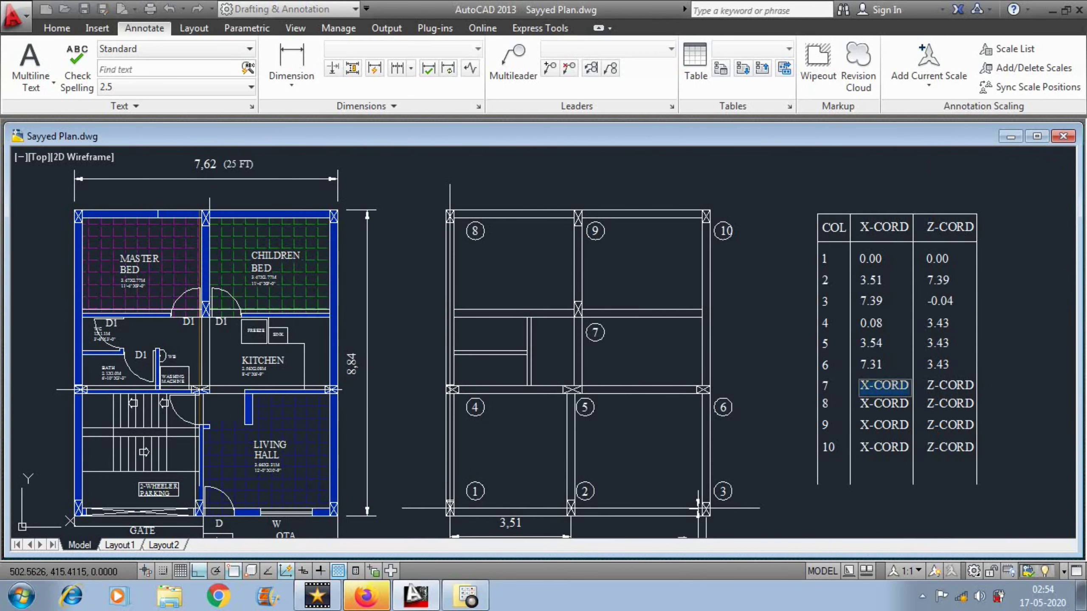
text(3.7)
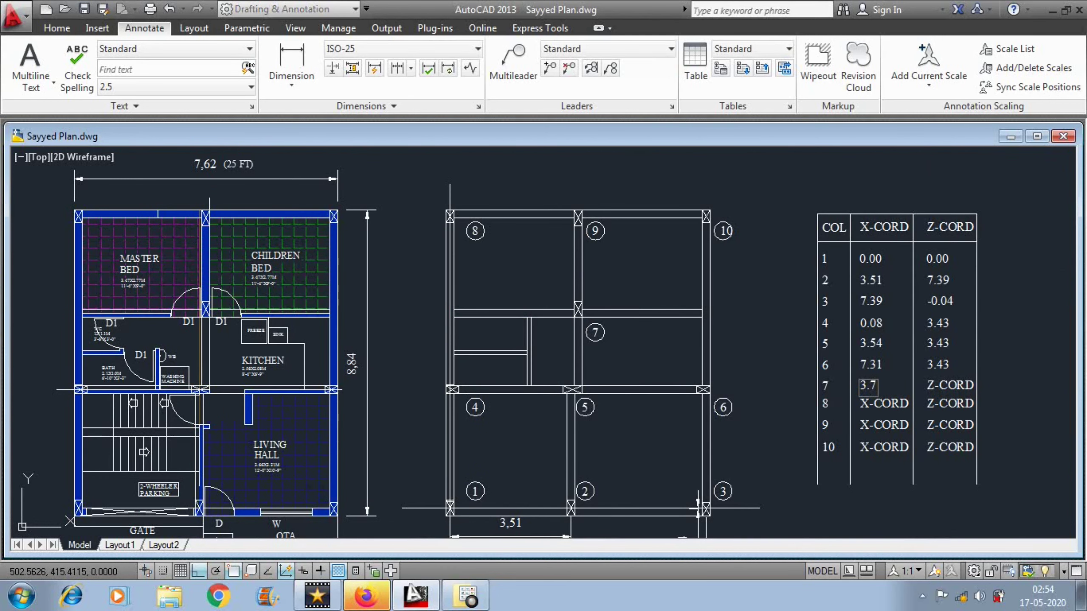
key(Return)
double_click(950, 386)
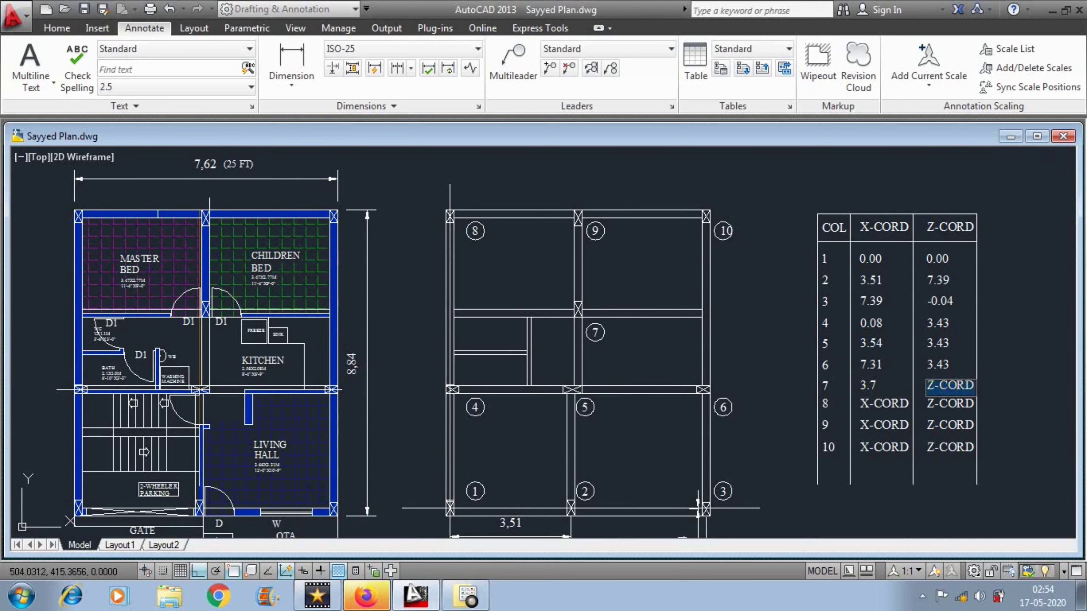
text(5.73)
key(Return)
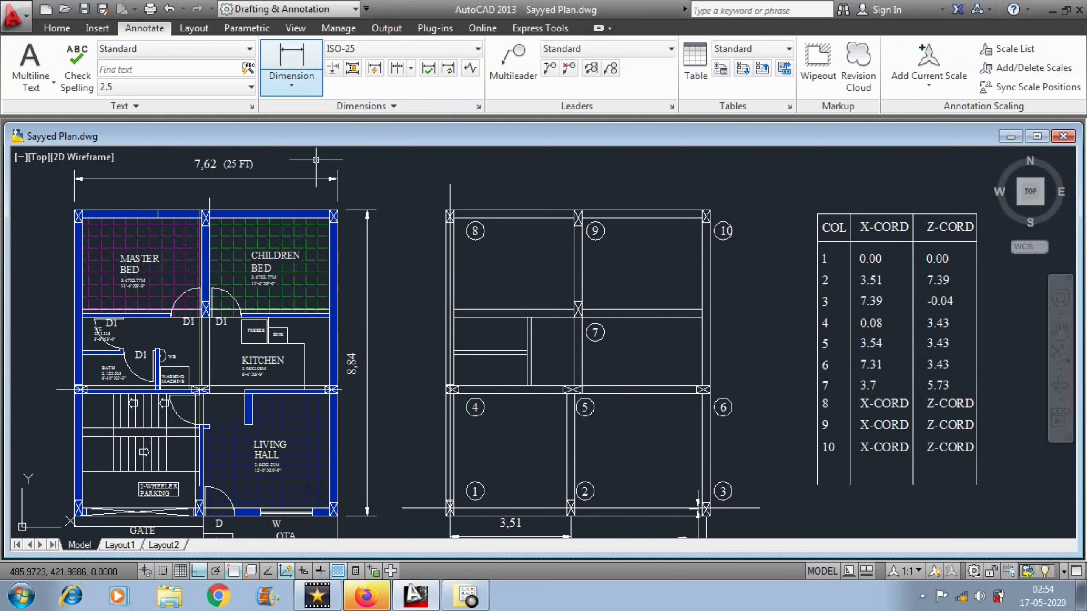
Measure the horizontal and vertical offsets from the centre of column 1 to column 8 with a linear dimension, without placing it
click(292, 84)
click(304, 113)
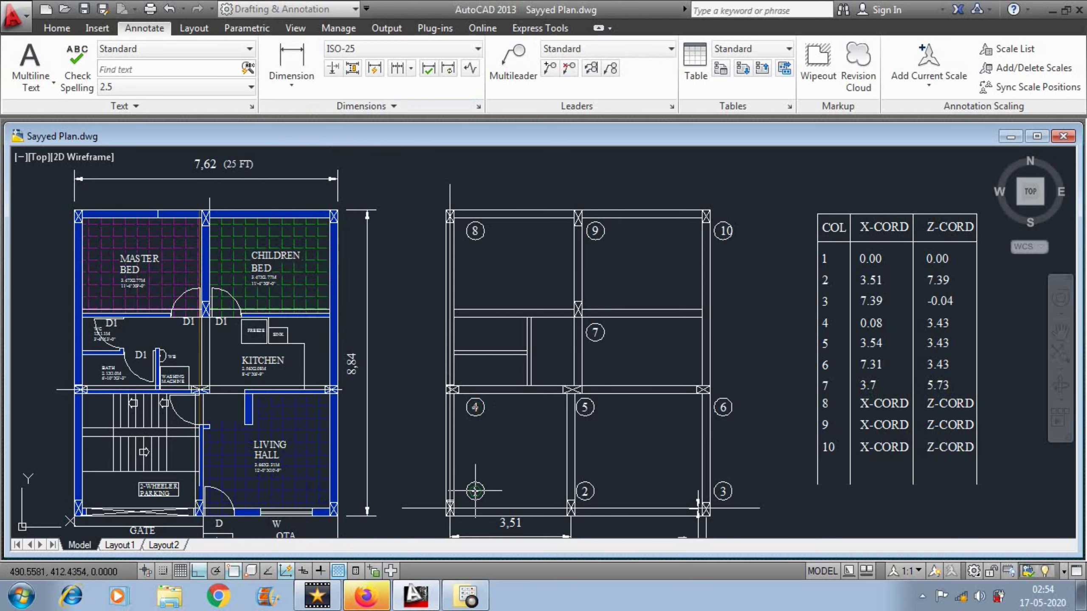
scroll(484, 488, up, 4)
scroll(457, 421, up, 2)
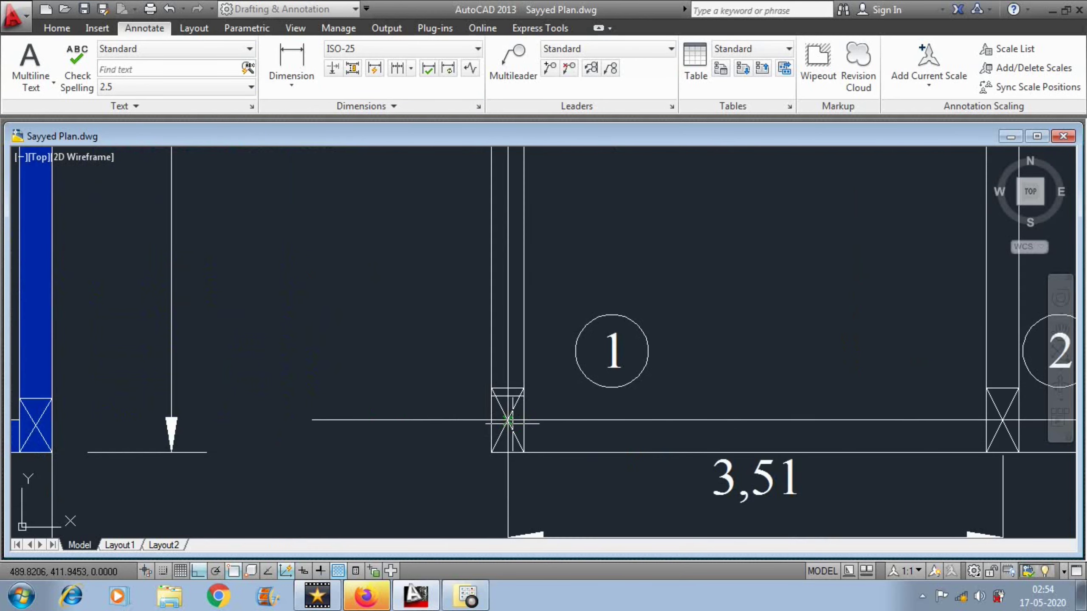
scroll(507, 425, down, 6)
scroll(518, 208, up, 6)
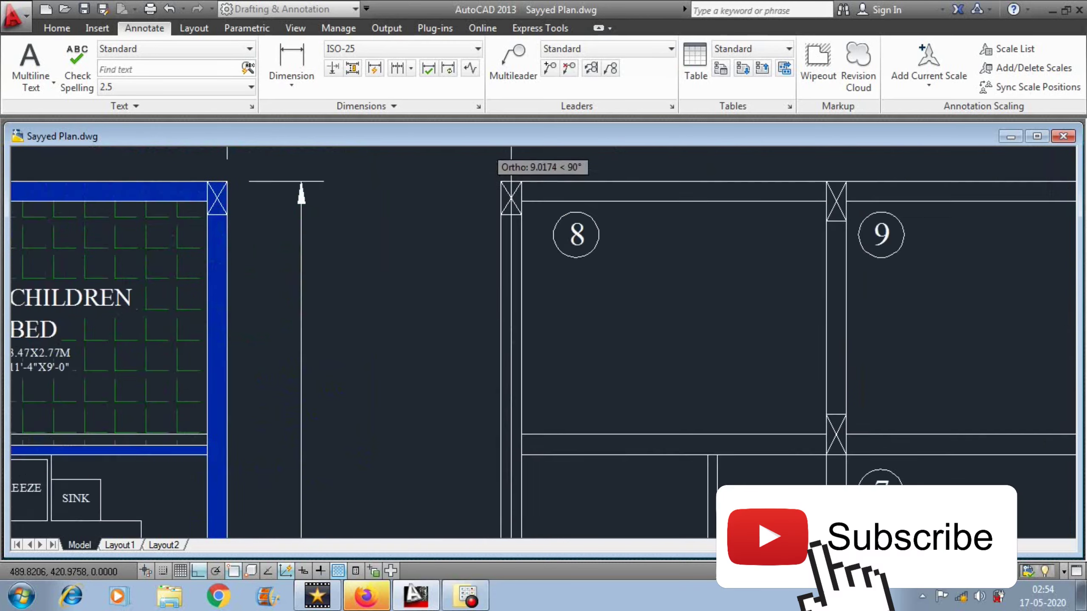
scroll(518, 220, down, 2)
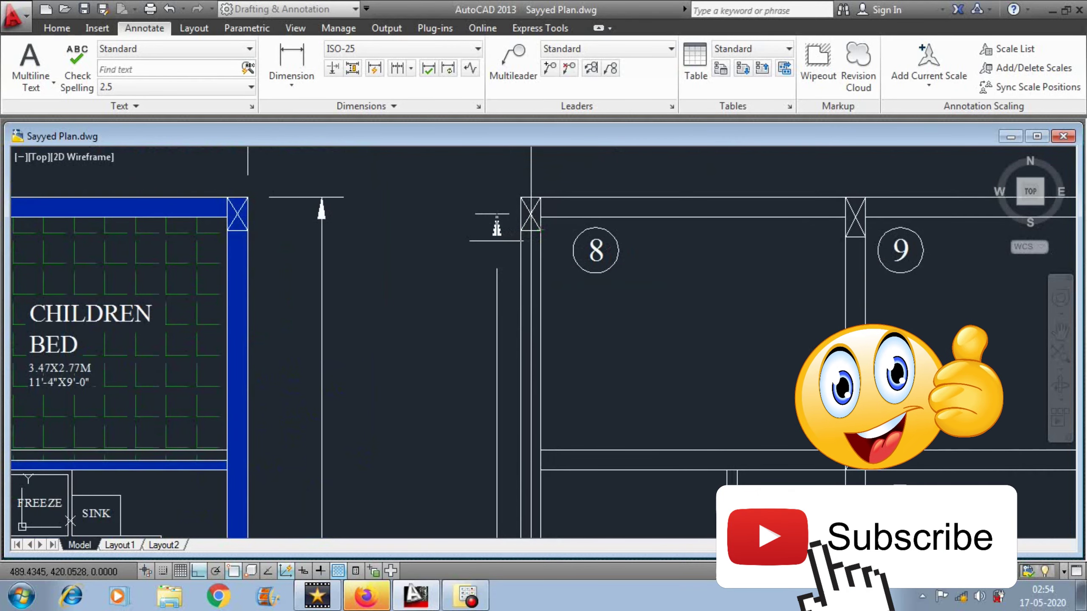
scroll(509, 227, down, 2)
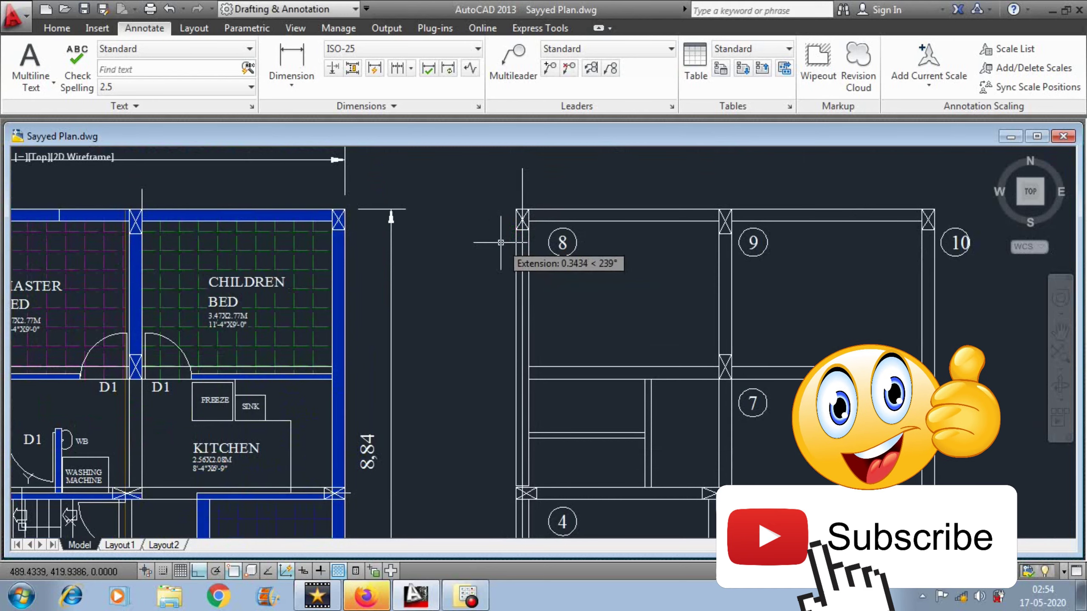
Set column 8's X coordinate to 0.00 and its Z coordinate to 8.42 in the table
scroll(507, 245, down, 2)
middle_drag(798, 274, 671, 282)
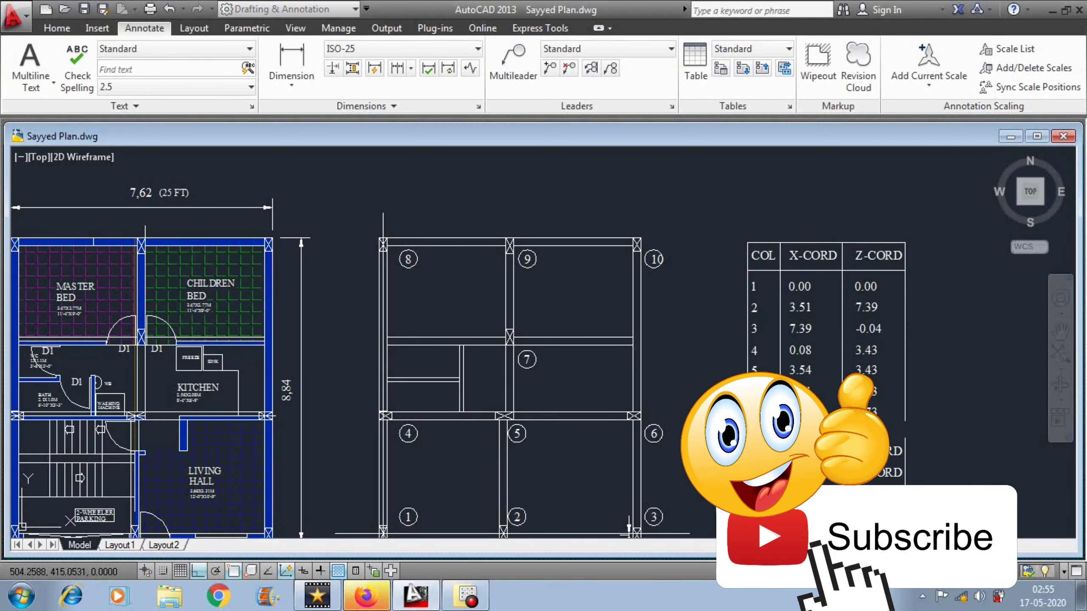
key(Escape)
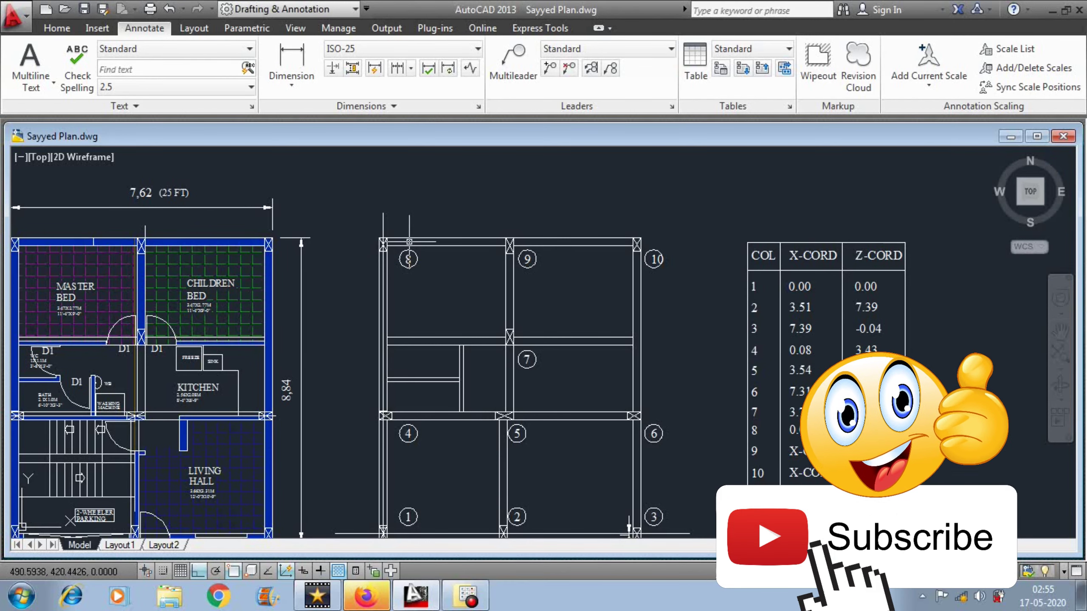
scroll(471, 385, down, 2)
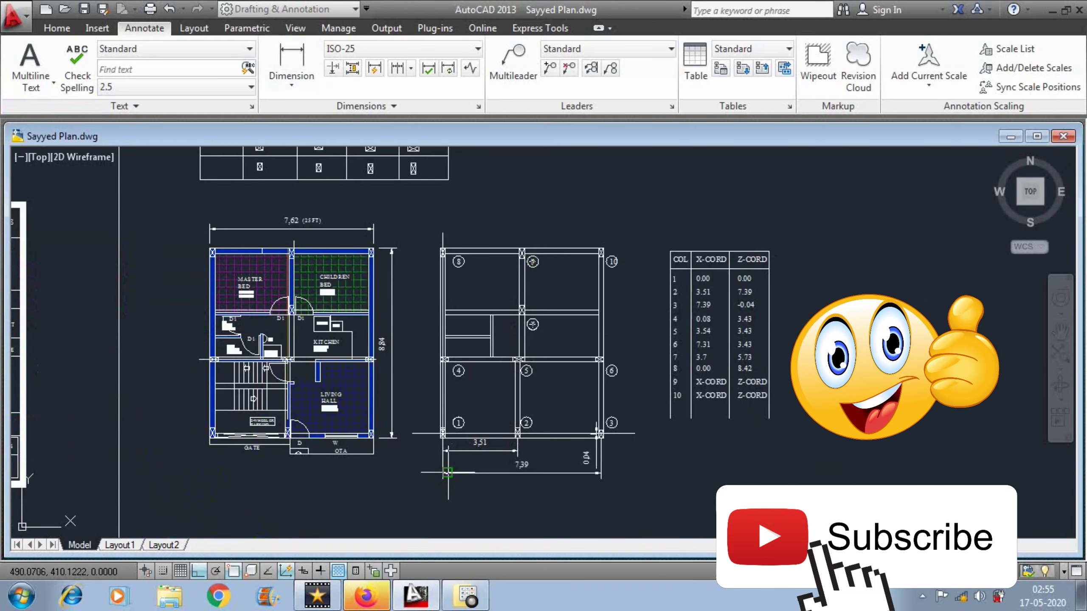
Measure the horizontal and vertical offsets from the centre of column 1 to column 9 with a linear dimension, without placing it
scroll(435, 397, up, 5)
scroll(435, 397, down, 4)
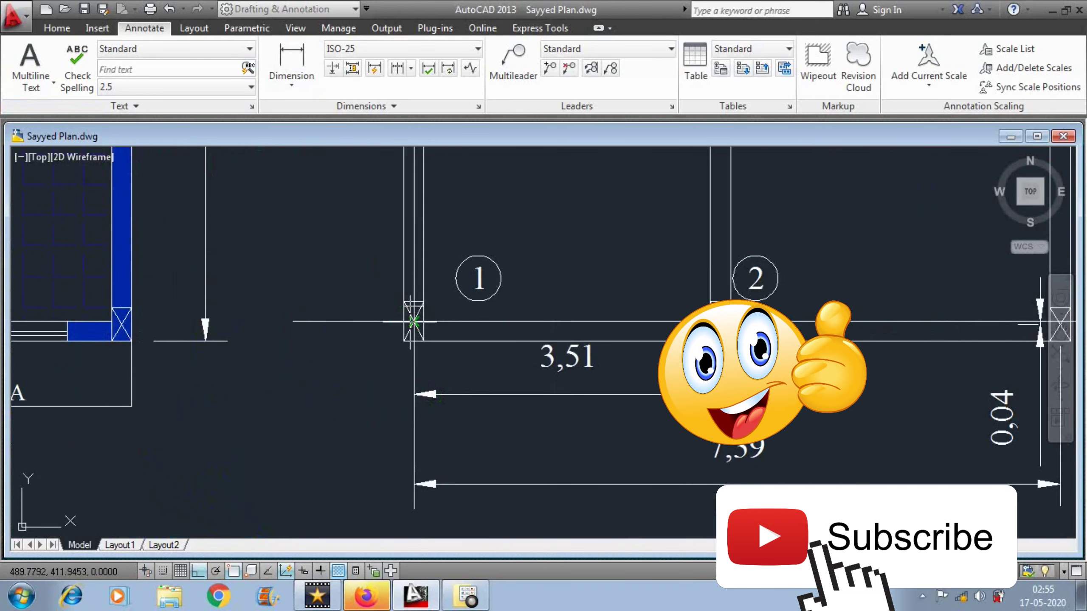
scroll(385, 300, down, 1)
scroll(471, 196, up, 4)
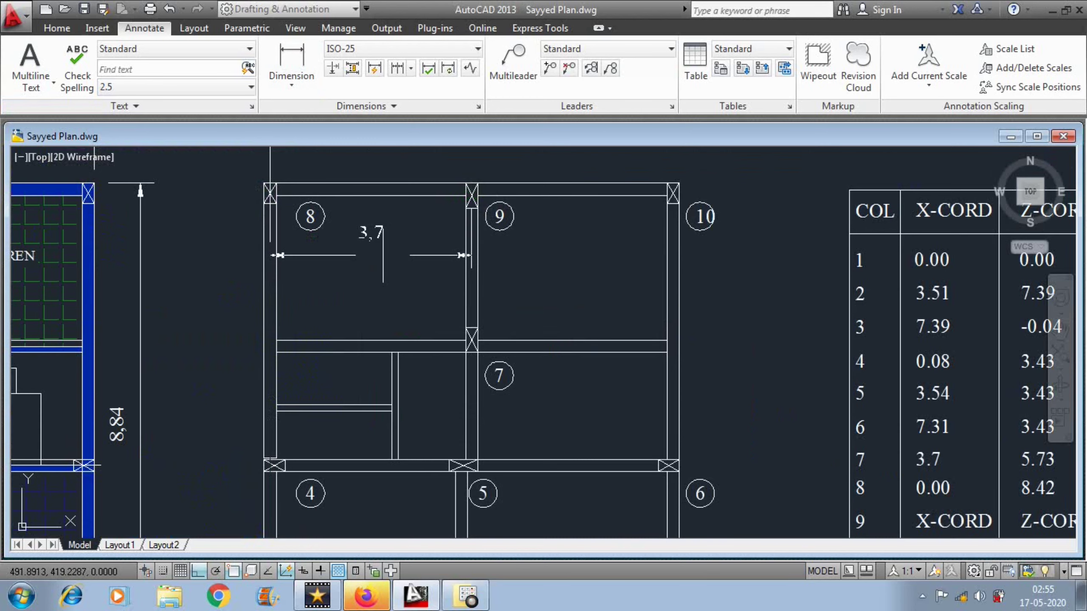
click(679, 246)
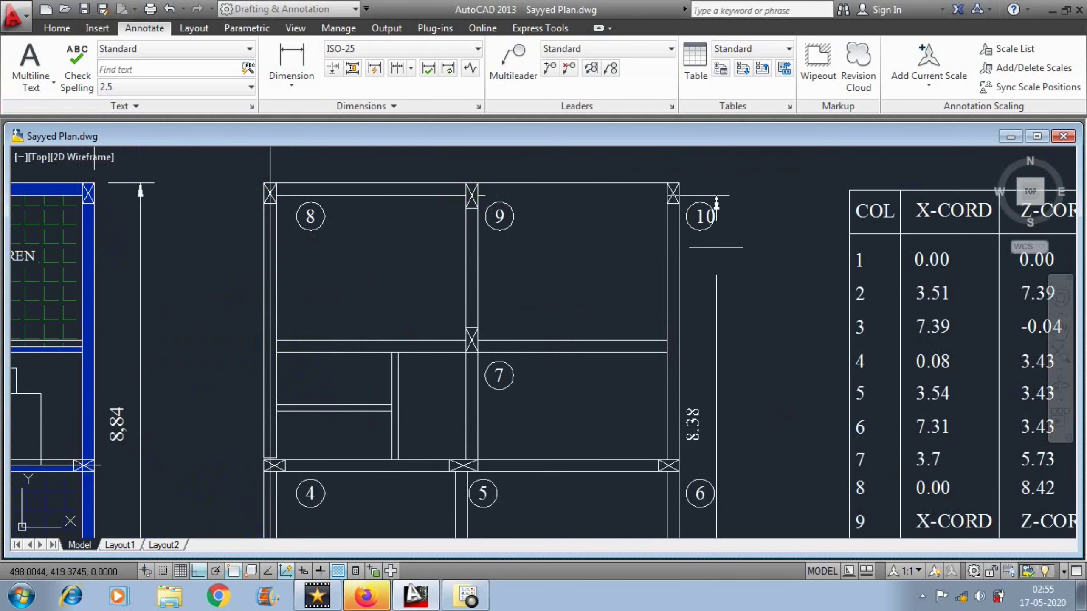
key(Escape)
Set column 9's X coordinate to 3.7 and its Z coordinate to 8.38 in the table
scroll(560, 285, down, 2)
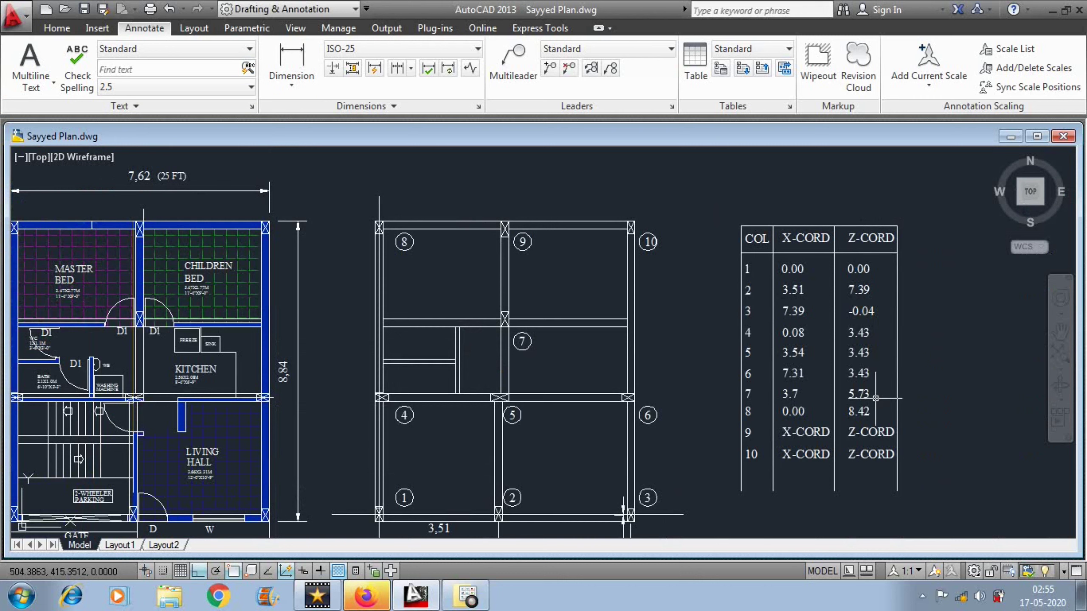
double_click(806, 432)
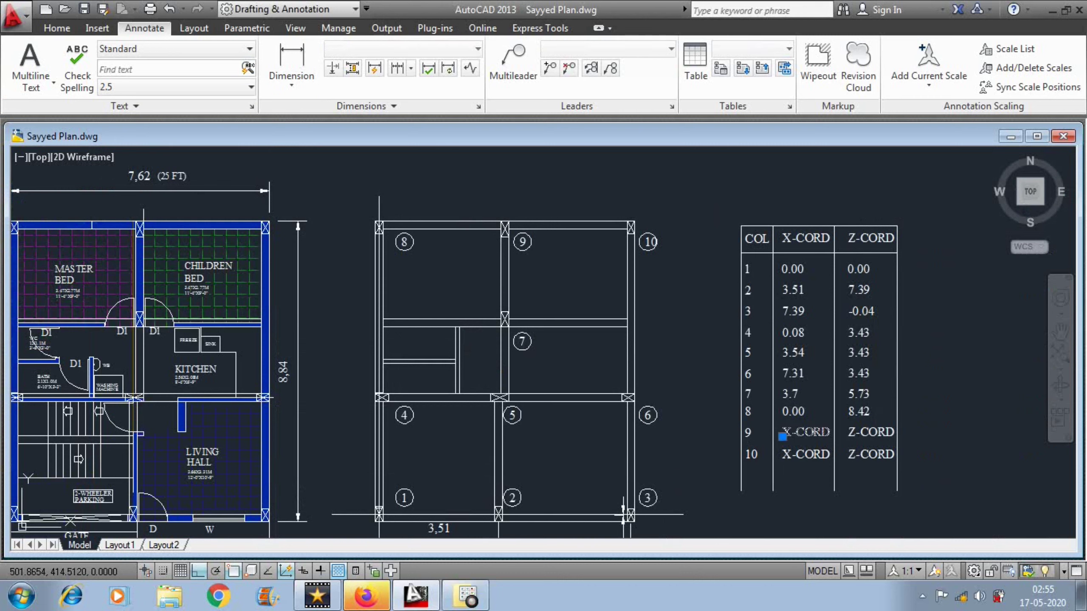
text(3.)
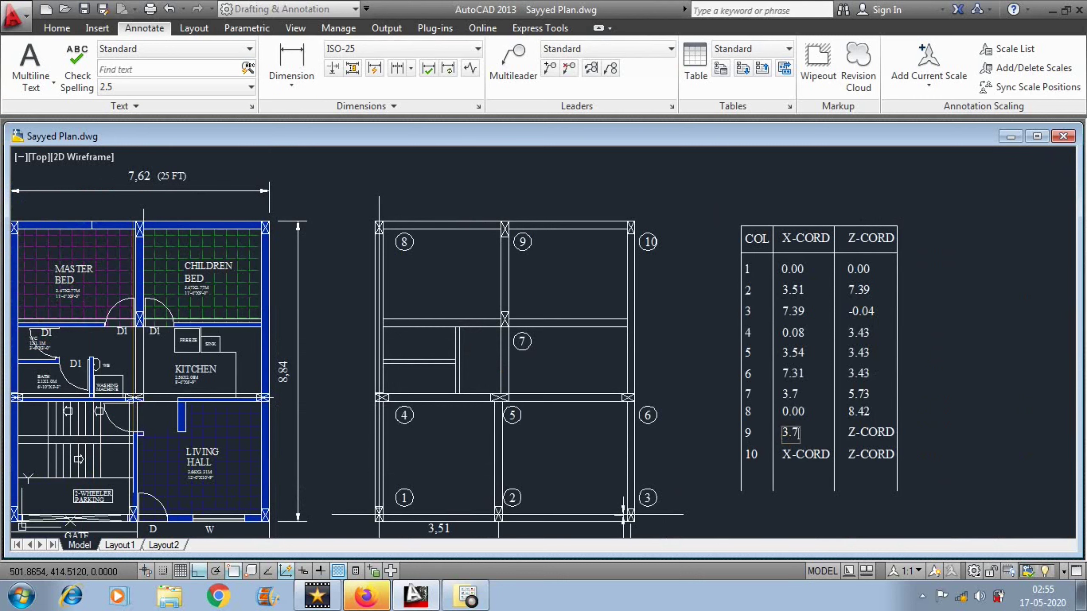
text(7)
click(865, 432)
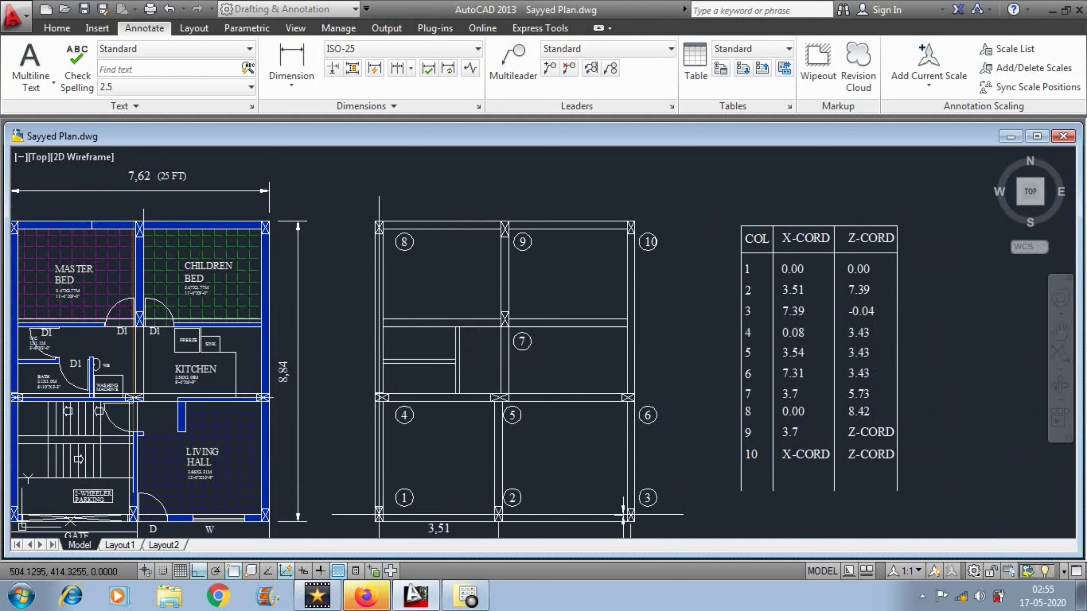
double_click(866, 433)
text(8.38)
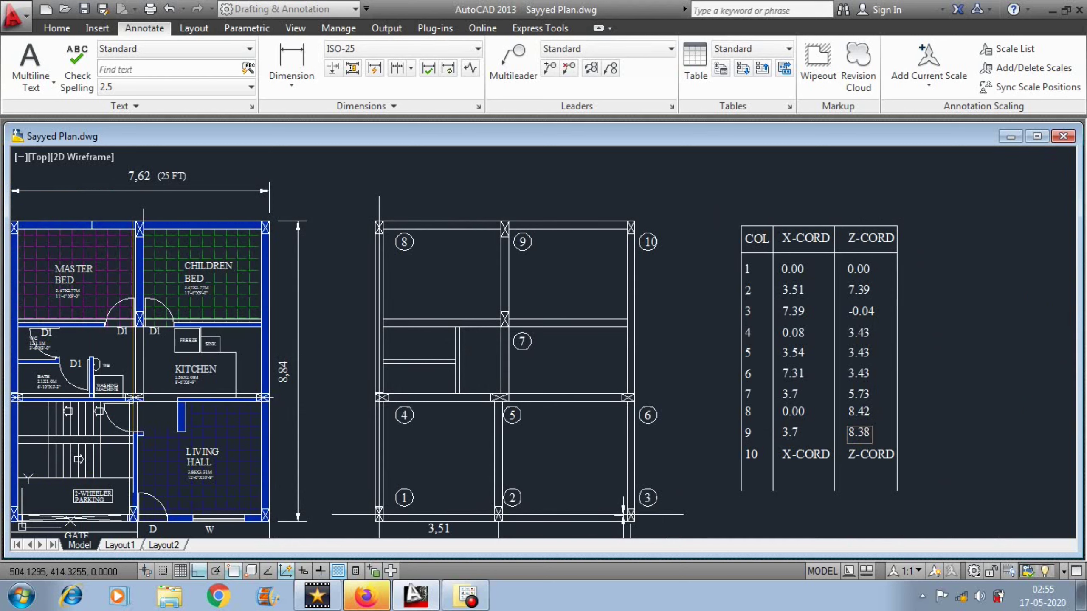
click(708, 413)
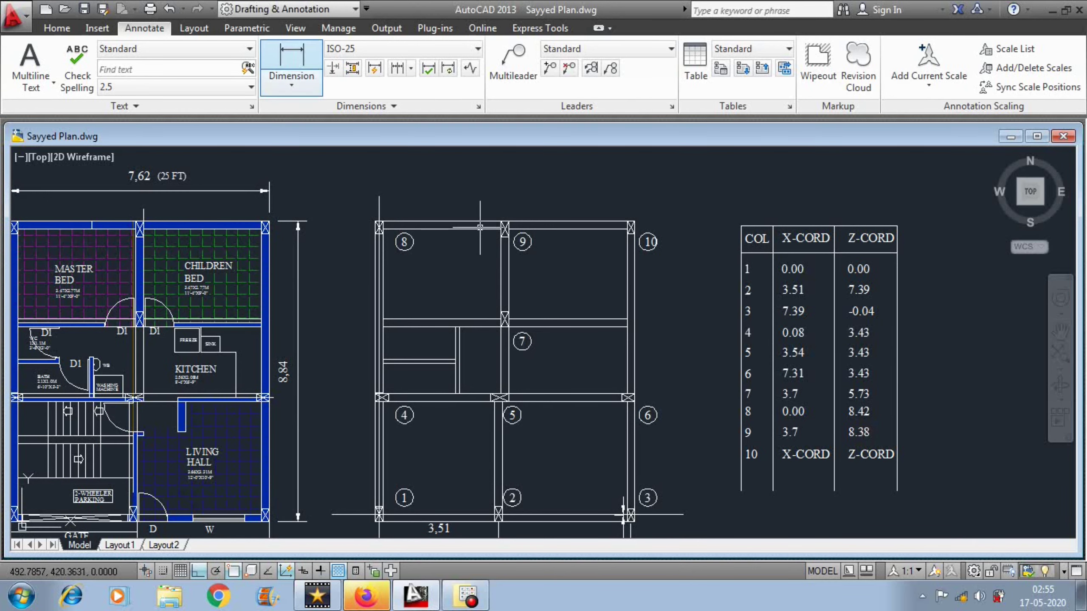
Measure the horizontal and vertical offsets from the centre of column 1 to column 10 with a linear dimension, without placing it
click(291, 81)
click(304, 113)
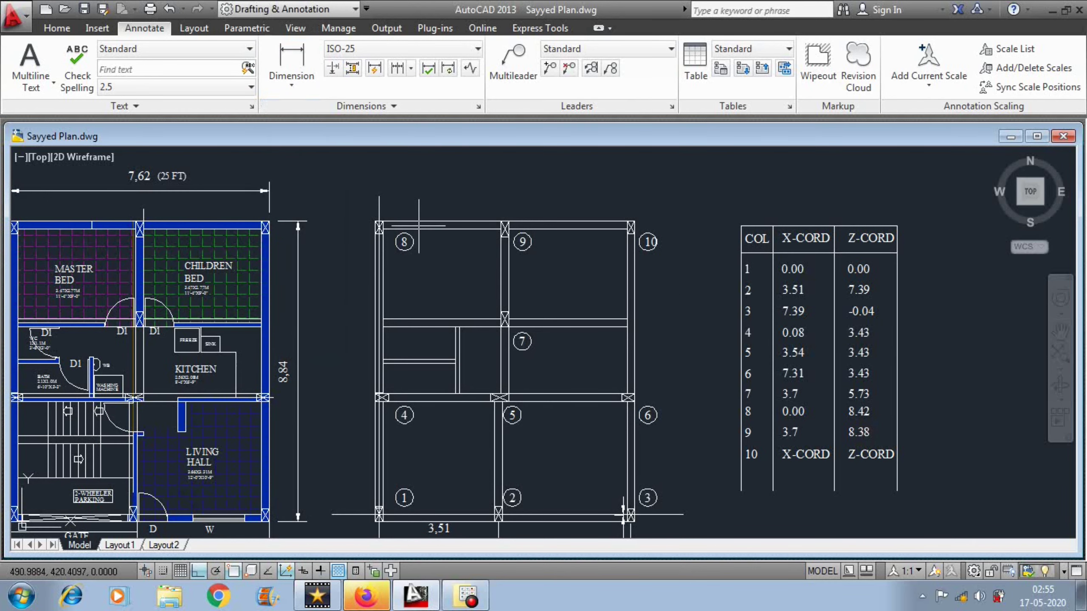
scroll(620, 276, down, 1)
scroll(484, 427, up, 3)
scroll(452, 415, up, 1)
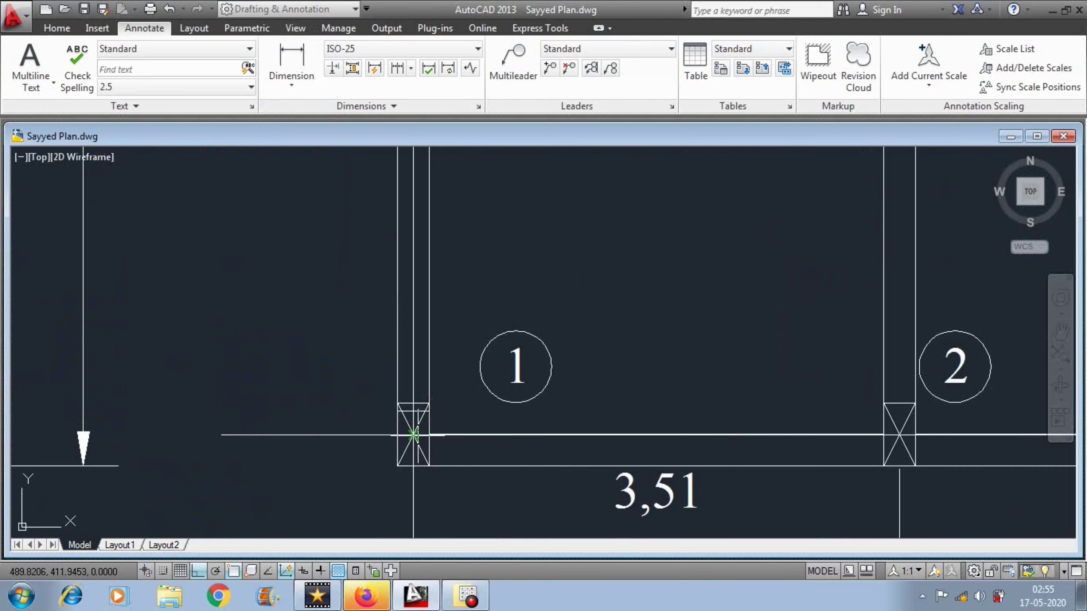
click(416, 435)
scroll(419, 435, down, 3)
scroll(620, 299, down, 2)
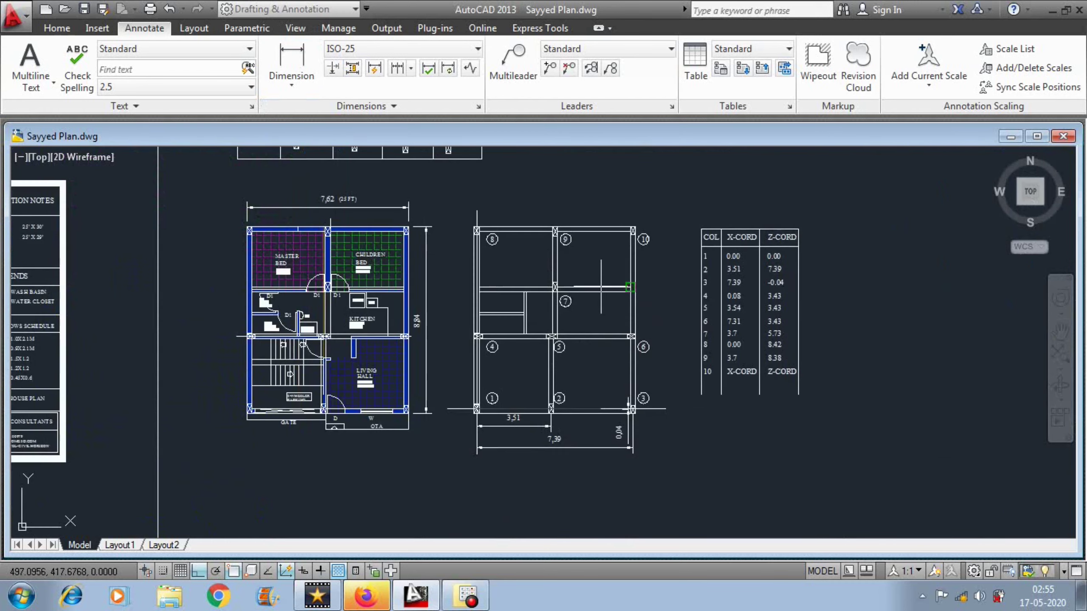
scroll(668, 201, up, 5)
scroll(633, 285, down, 2)
scroll(604, 220, up, 2)
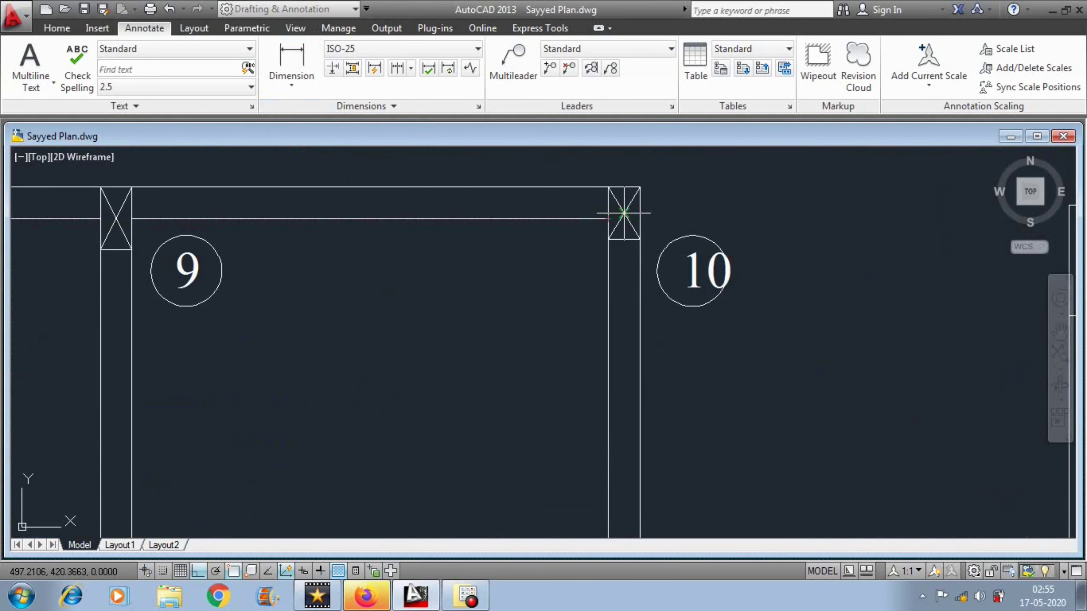
click(610, 214)
scroll(612, 214, down, 2)
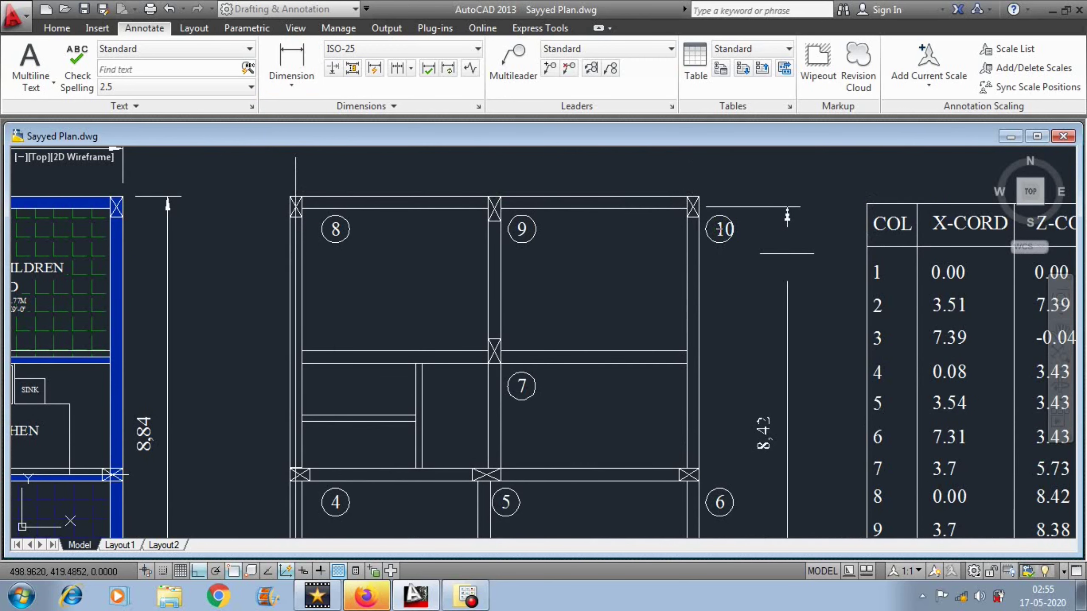
key(Escape)
Set column 10's X coordinate to 7.39 and its Z coordinate to 8.42 in the table, and finish text editing
scroll(797, 319, down, 2)
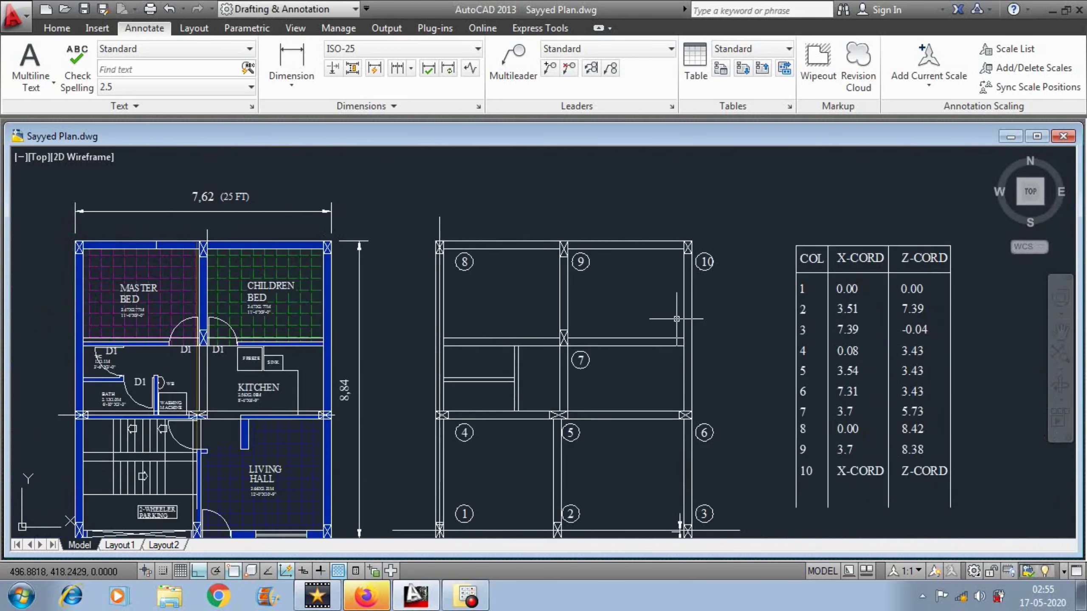
middle_drag(836, 361, 764, 315)
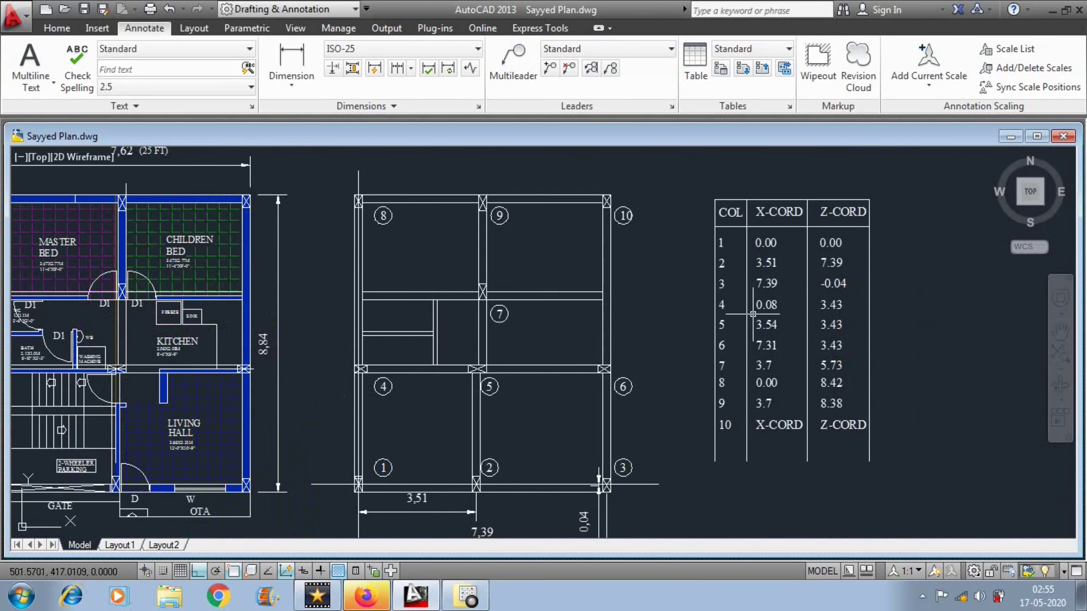
click(773, 425)
double_click(773, 425)
text(7)
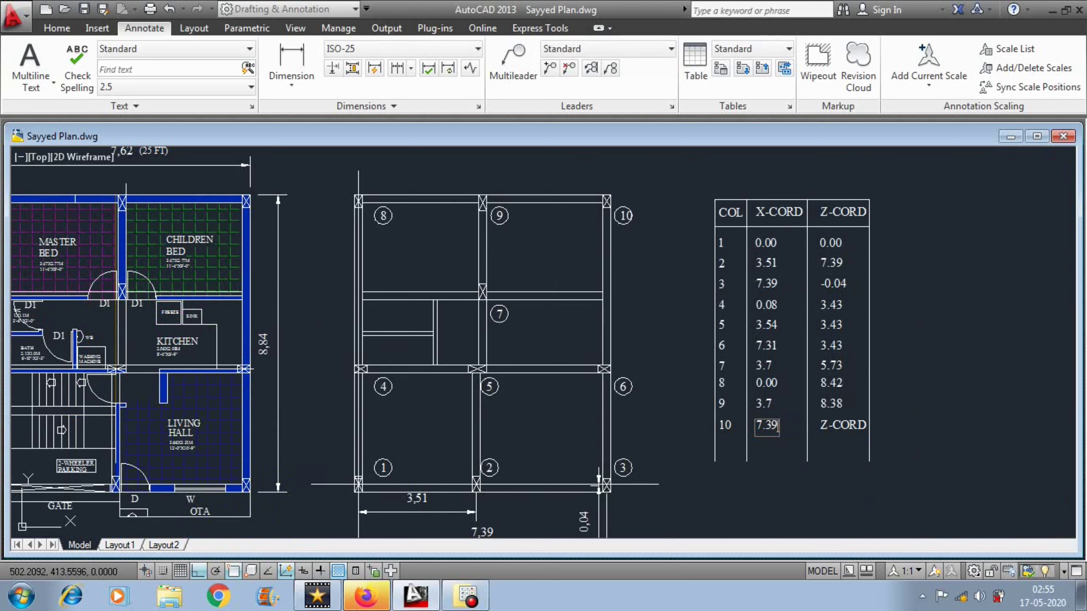
text(.39)
key(Return)
double_click(843, 424)
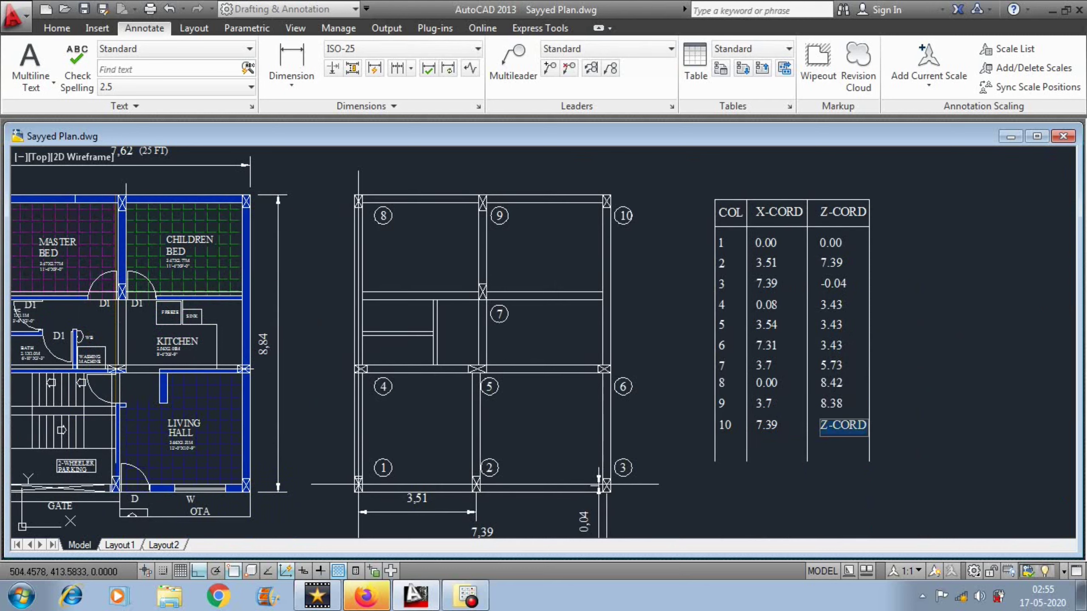
text(8.42)
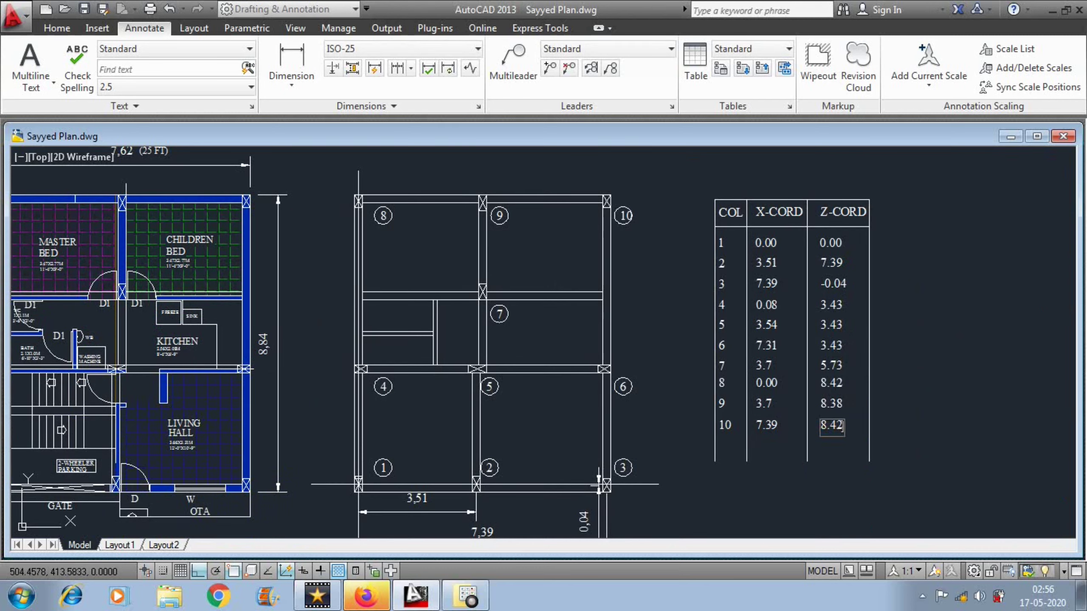
key(Return)
right_click(912, 347)
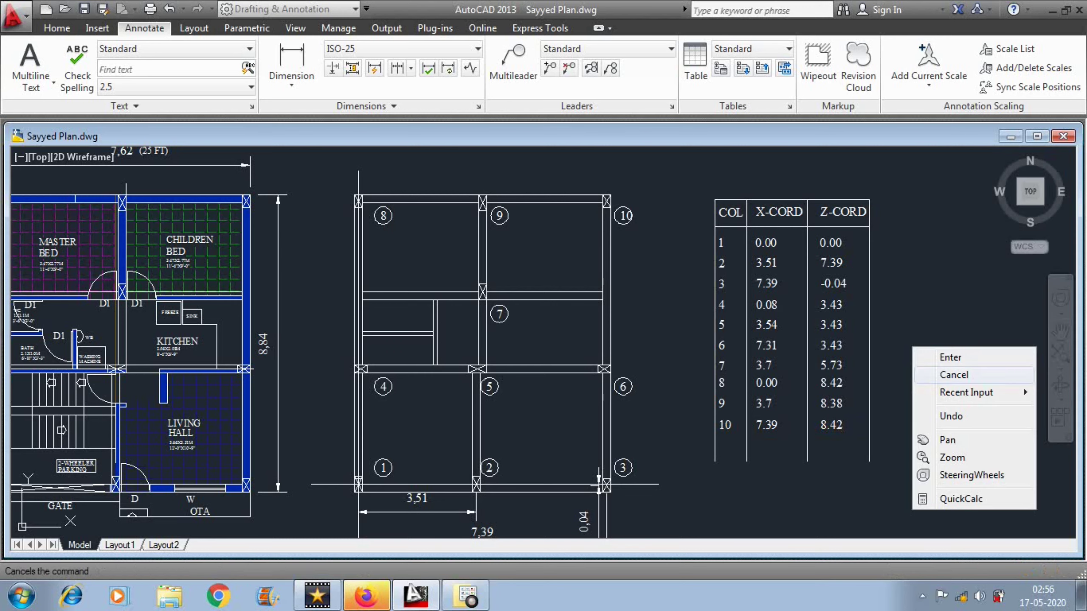
click(924, 359)
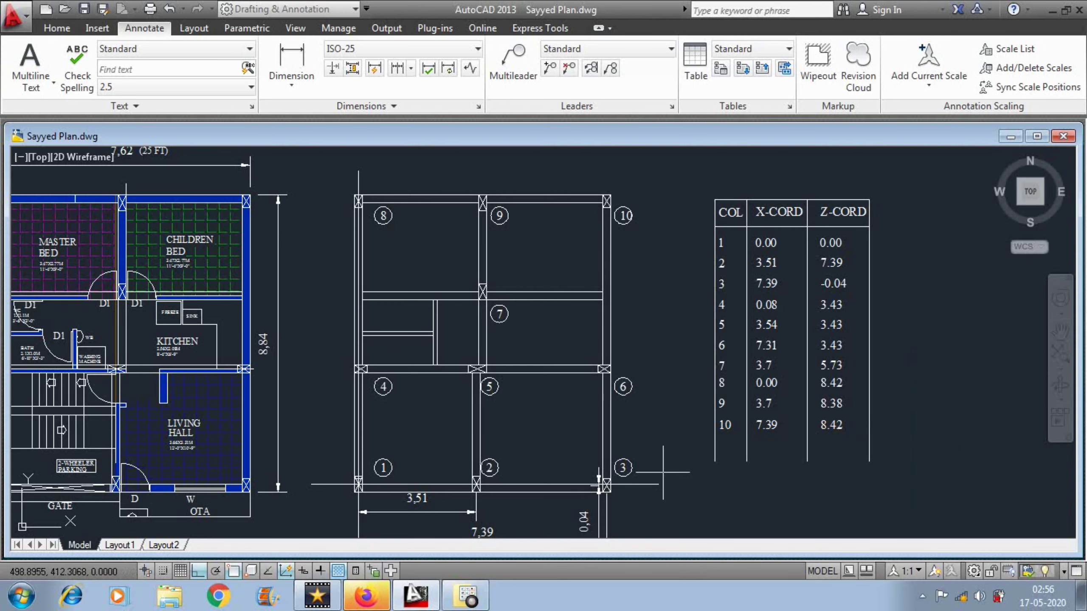
Draw a horizontal line across the lower ends of the coordinate table's vertical lines to close its border
click(715, 461)
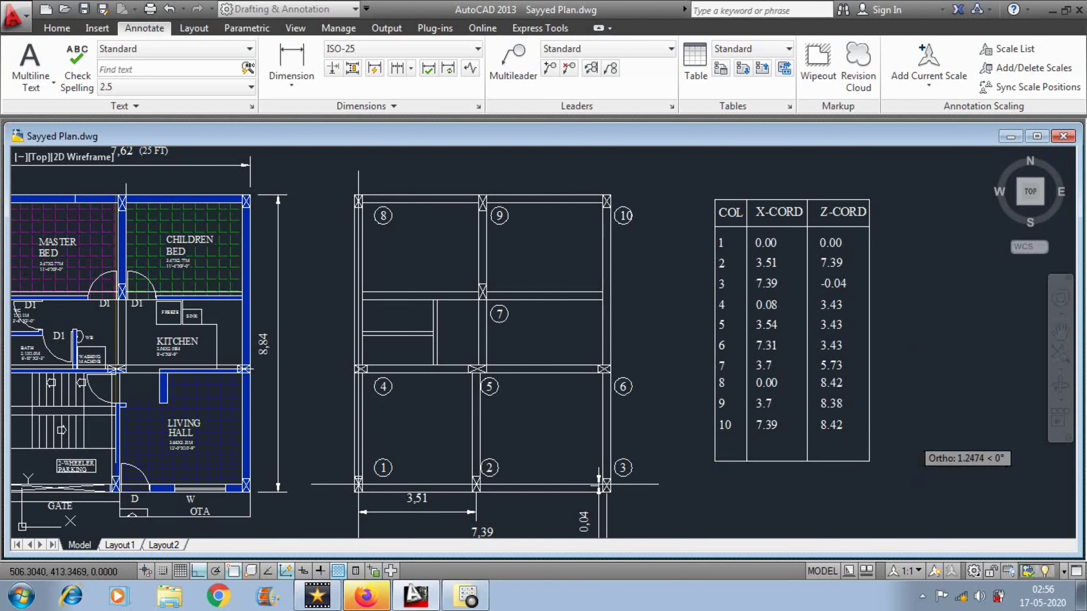
key(Escape)
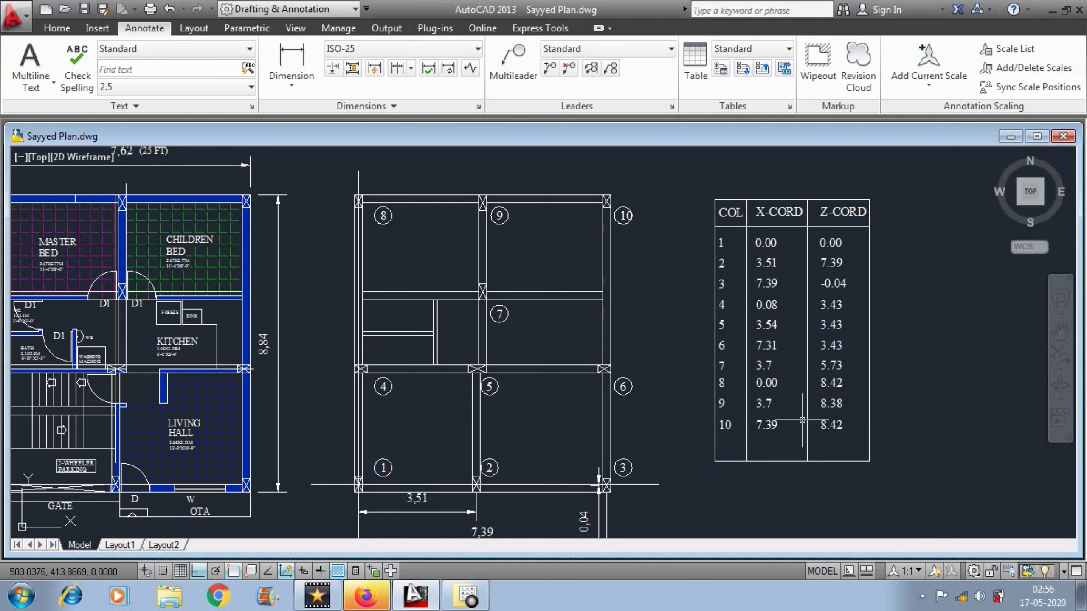
scroll(840, 389, up, 4)
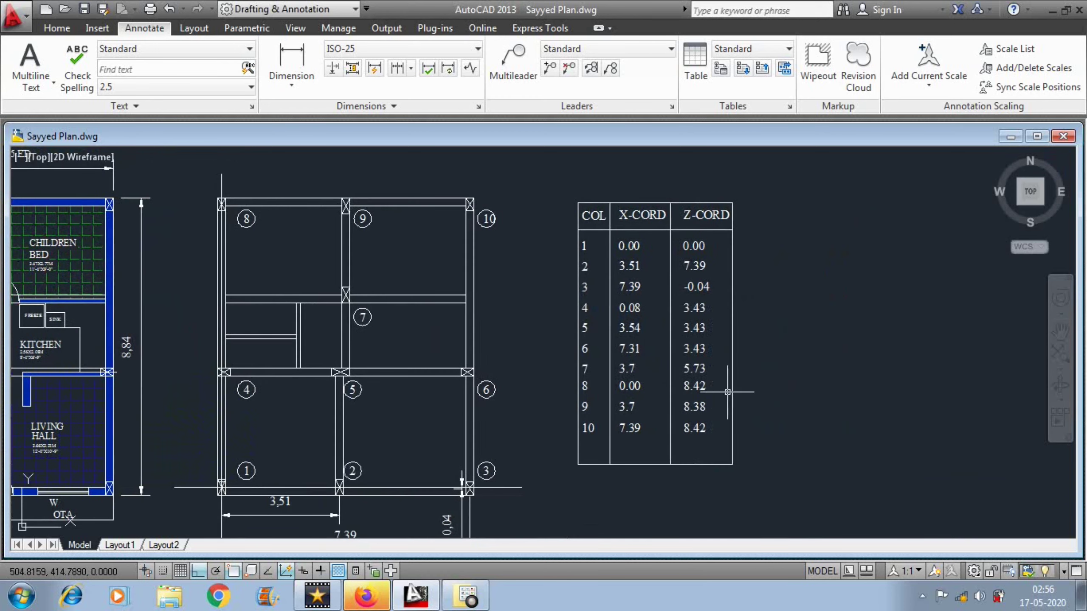
scroll(625, 428, down, 2)
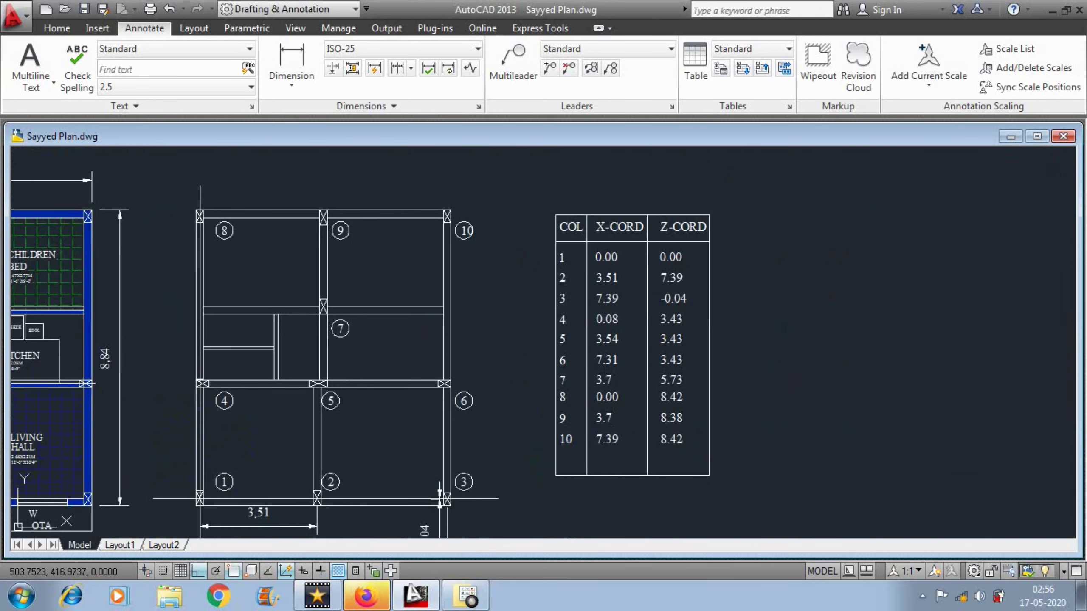
middle_drag(625, 428, 559, 437)
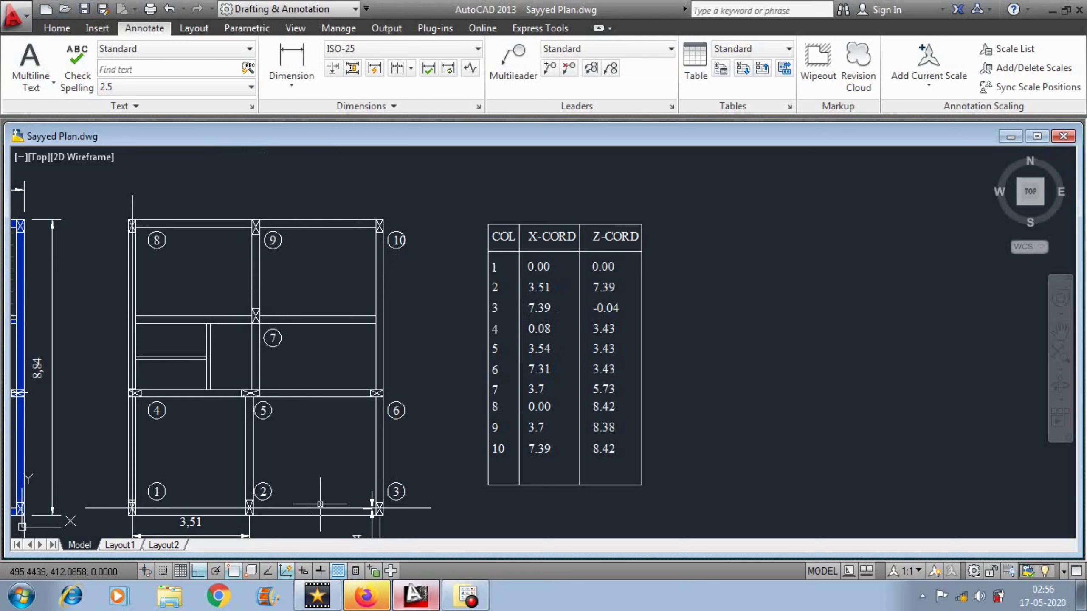
click(466, 595)
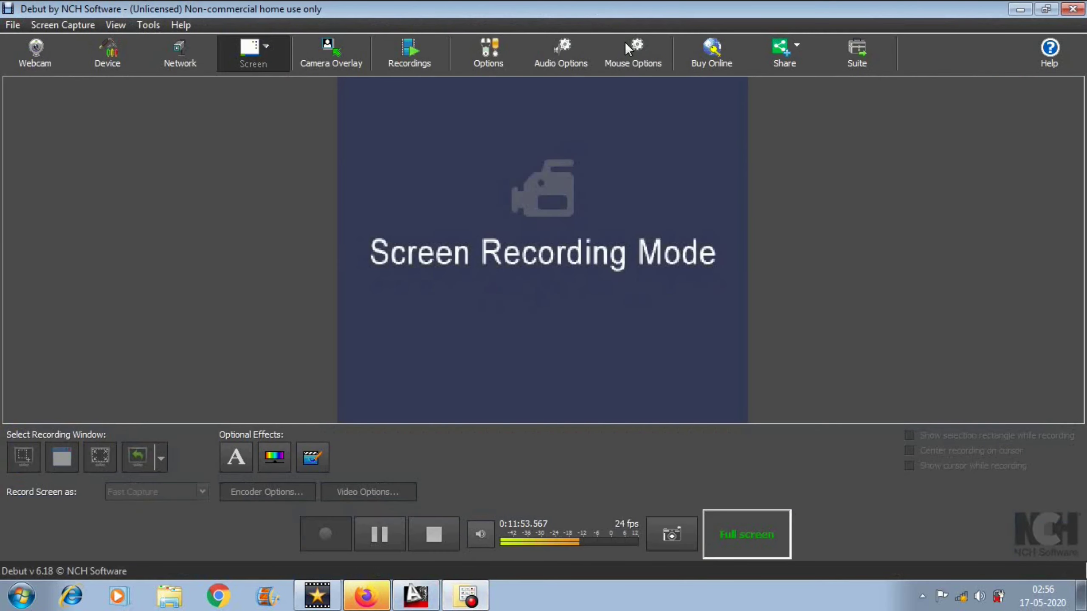